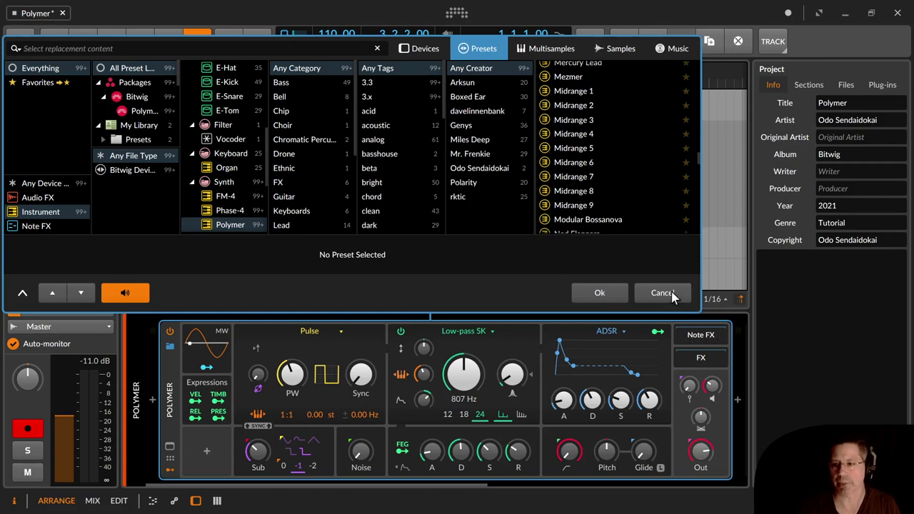
Leave the preset browser without choosing a preset, and examine the Polymer device's full signal routing in its expanded device view
click(670, 292)
click(167, 402)
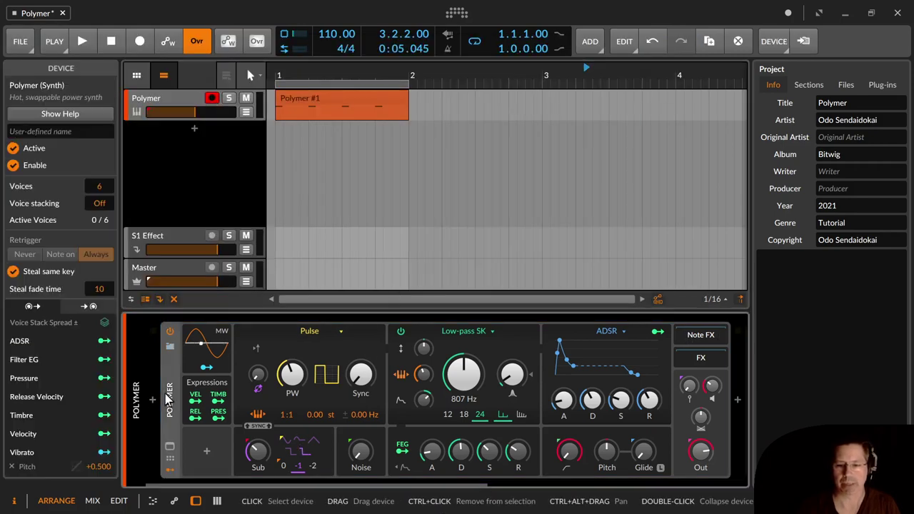
click(172, 448)
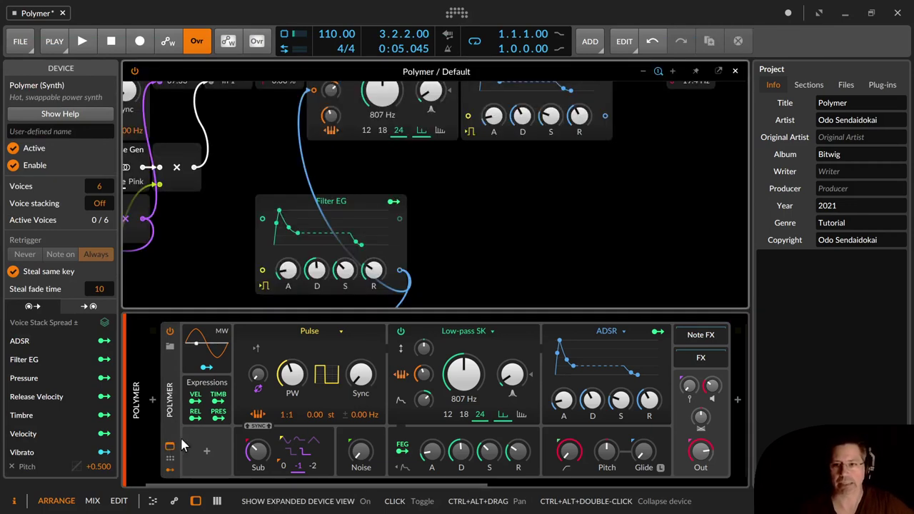
click(417, 157)
scroll(417, 157, down, 3)
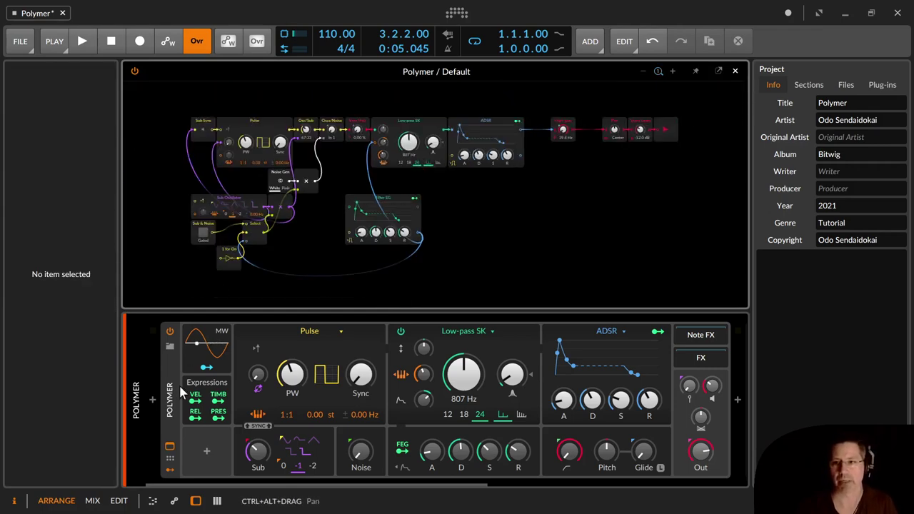
click(172, 447)
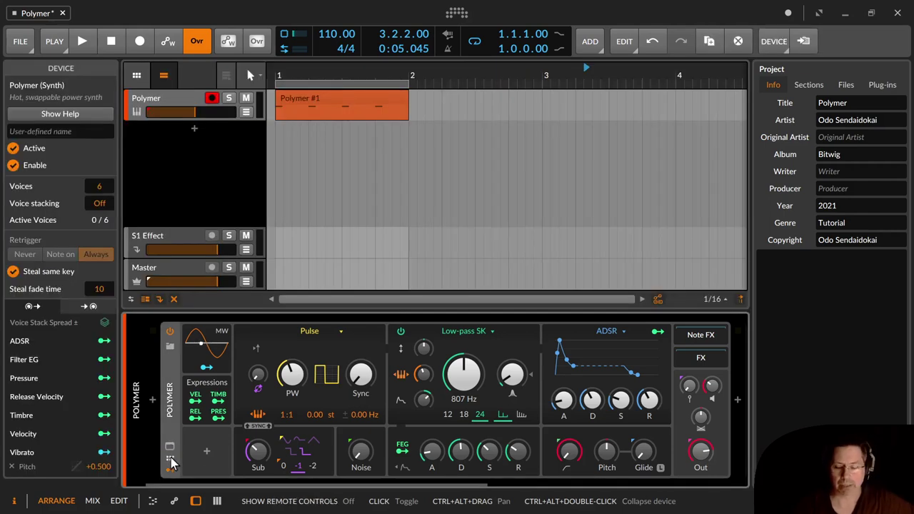
Show and hide Polymer's remote controls, and collapse its modulator section so that only the synth modules are displayed
click(170, 461)
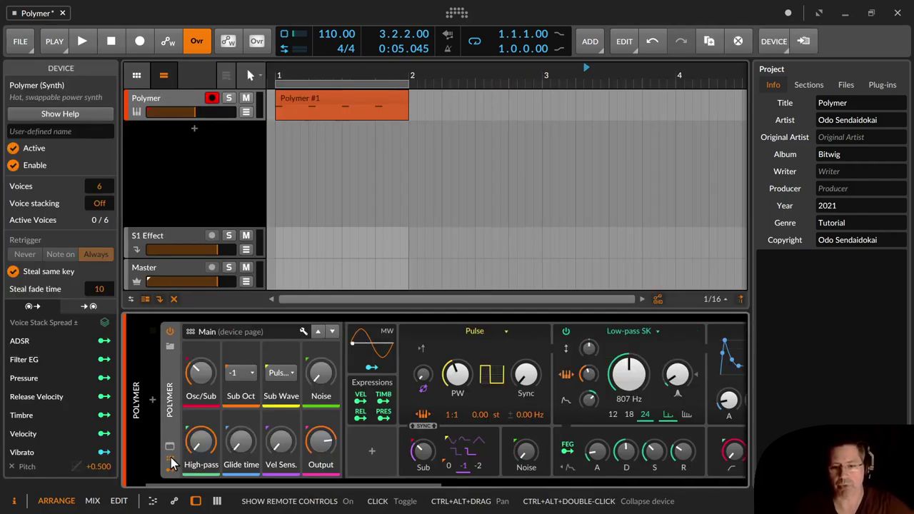
click(171, 463)
click(171, 472)
click(171, 472)
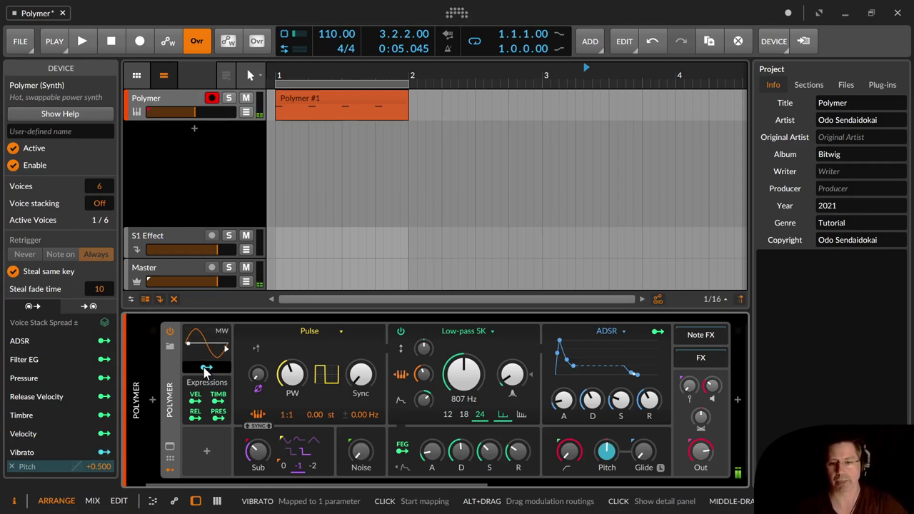
click(169, 478)
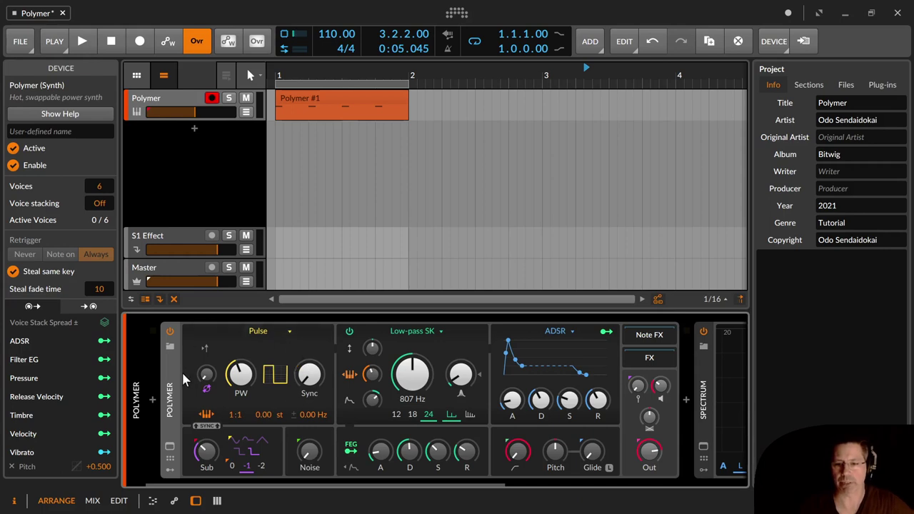
Review the available oscillator types while keeping Pulse, and reset the Sub level to its default
click(274, 335)
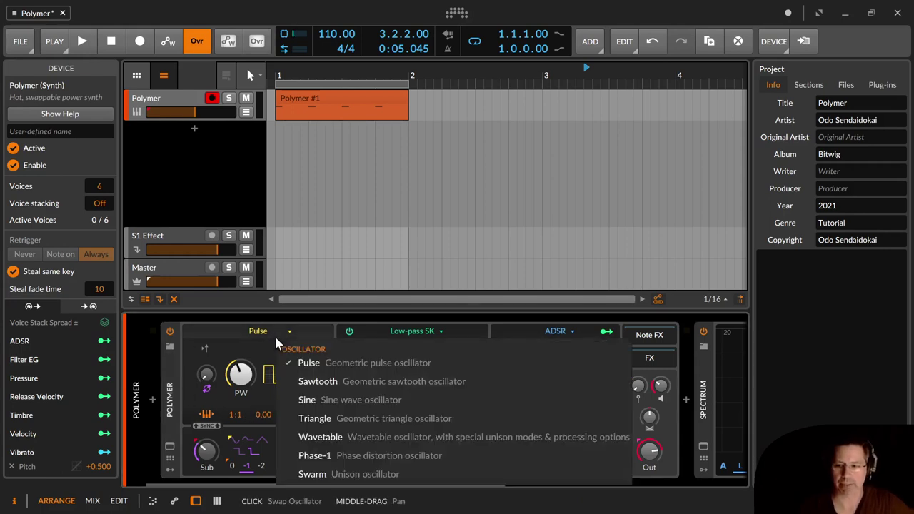
click(274, 334)
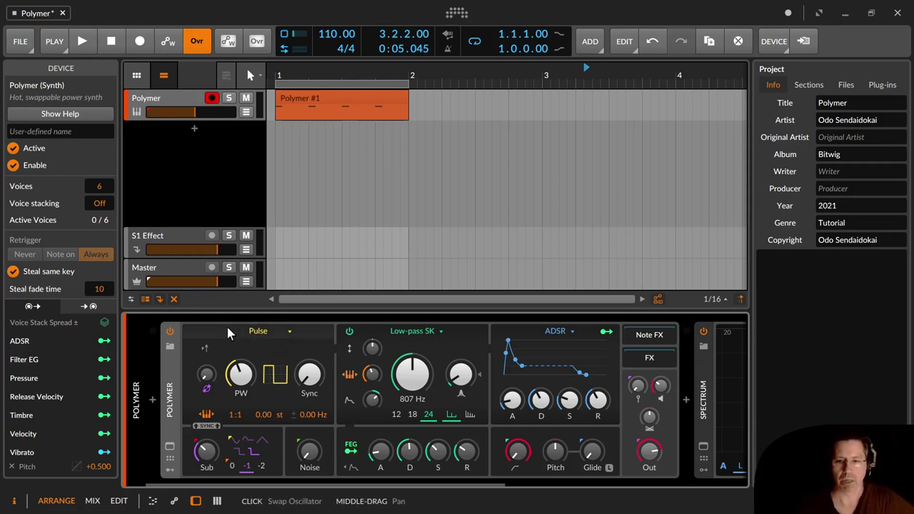
double_click(211, 448)
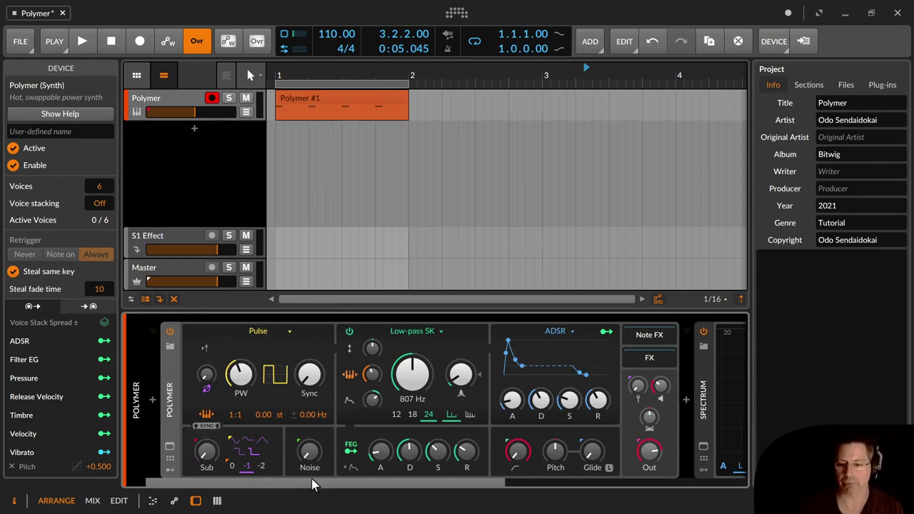
Try the sub oscillator at octaves 0 and -1 with different Sub levels, and reset key tracking to its default
click(231, 464)
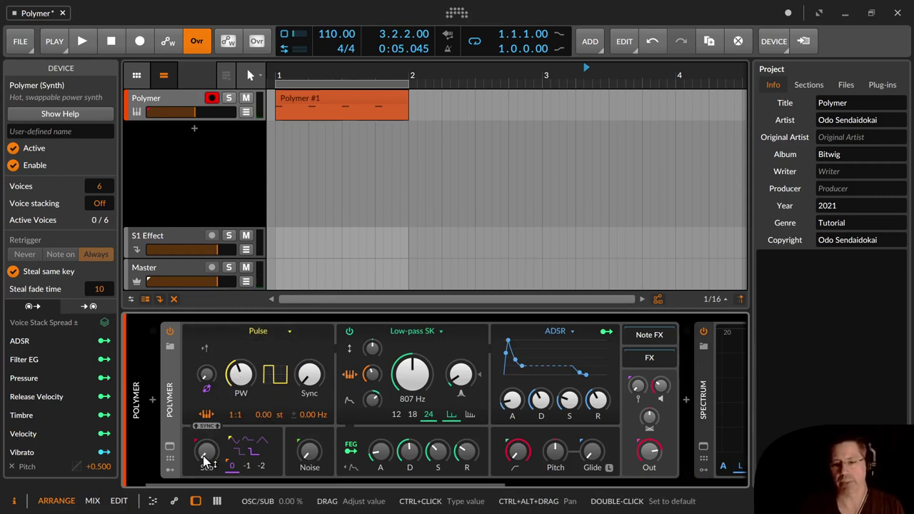
drag(206, 451, 203, 432)
click(247, 467)
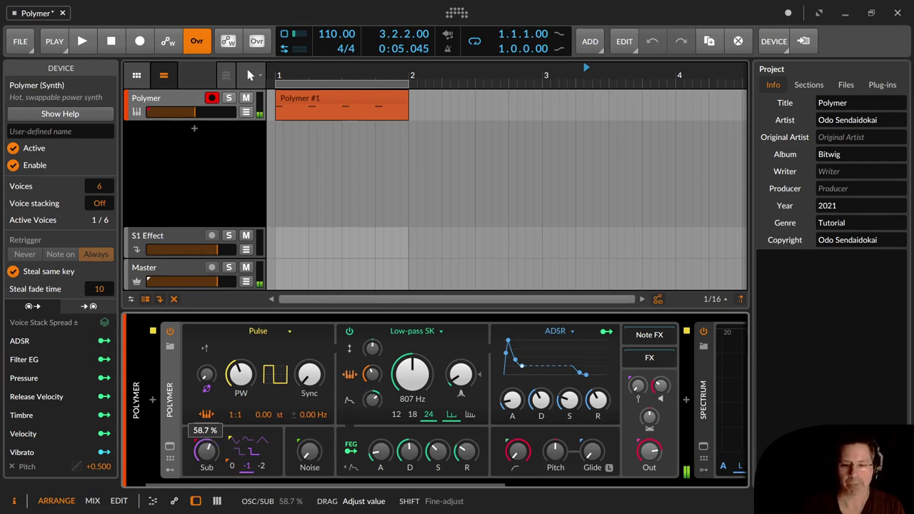
mouse_move(206, 428)
mouse_down()
mouse_move(210, 446)
mouse_move(212, 427)
mouse_move(200, 440)
mouse_up()
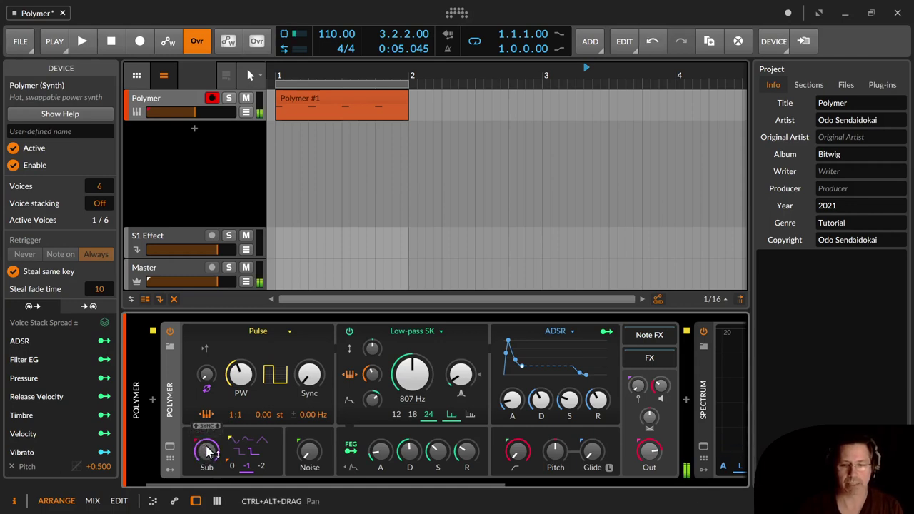
right_click(201, 452)
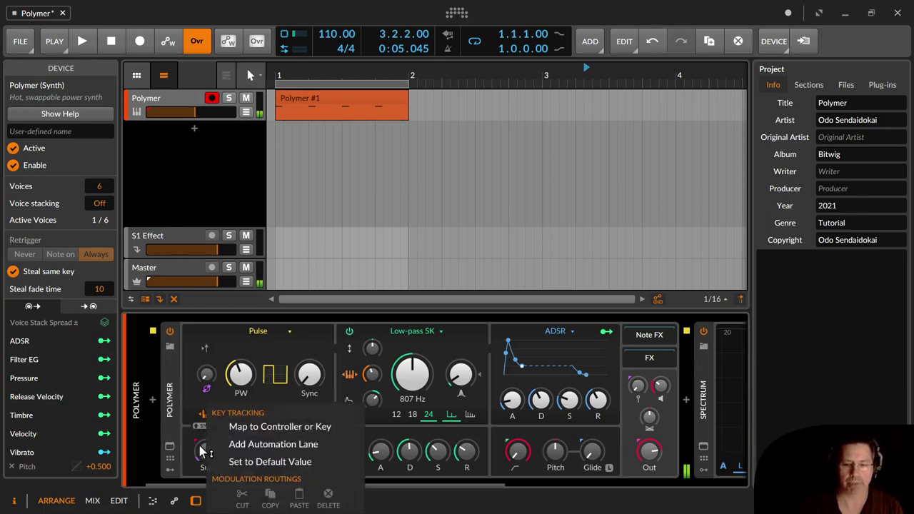
click(270, 461)
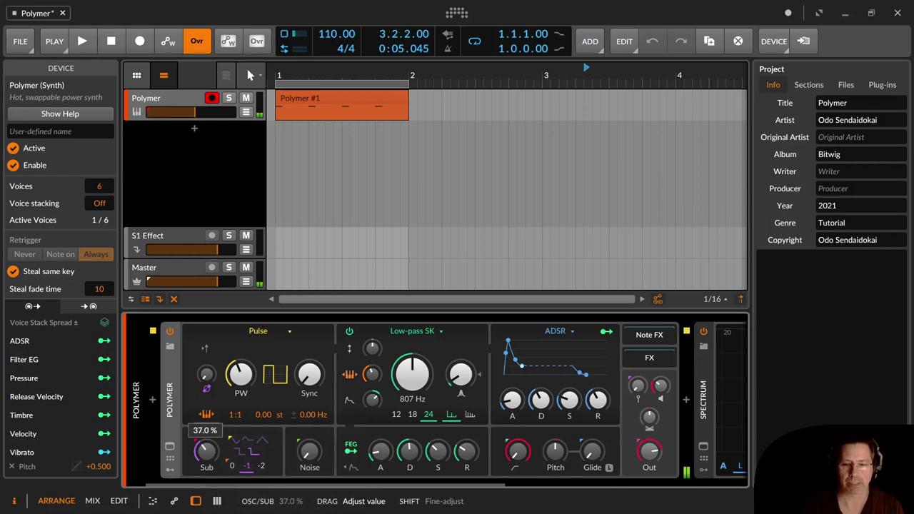
mouse_move(206, 455)
mouse_down()
mouse_move(210, 447)
mouse_move(205, 453)
mouse_up()
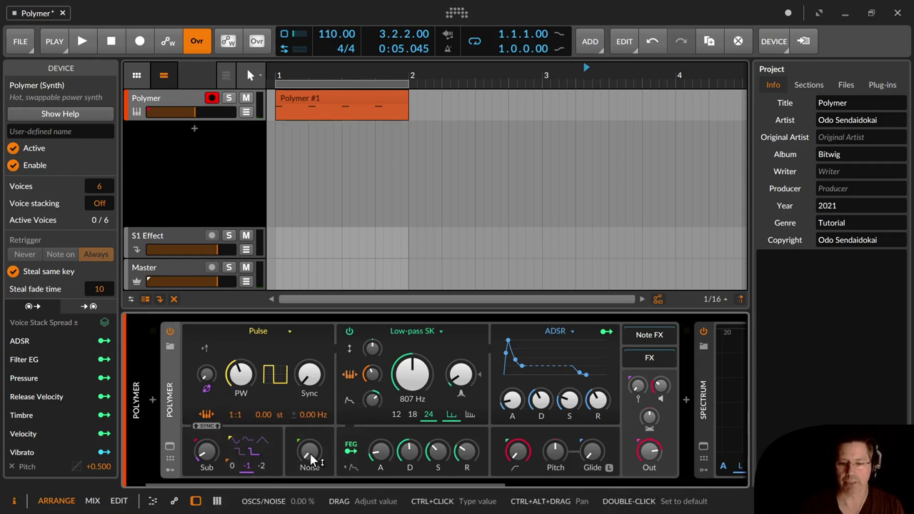
Try Noise at 100% while lowering Sub to 0%, and bring Noise back down to 0%
drag(311, 459, 311, 419)
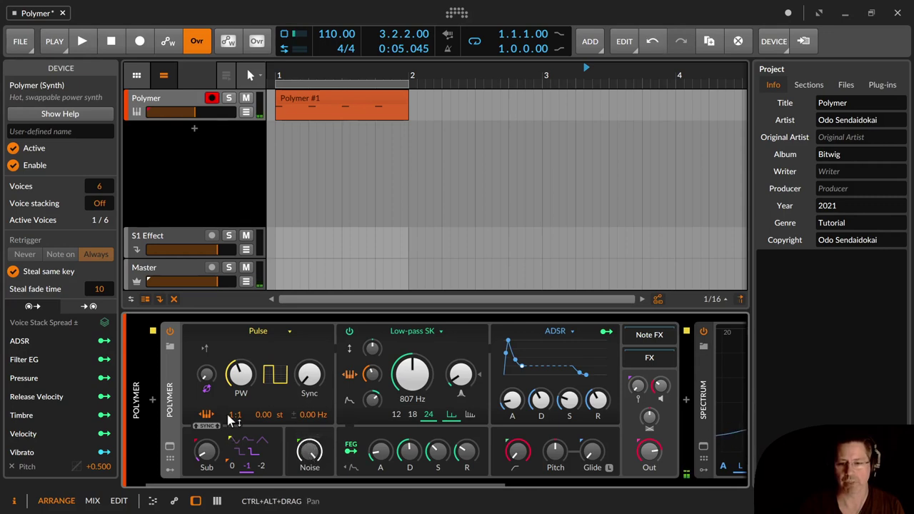
drag(206, 452, 205, 486)
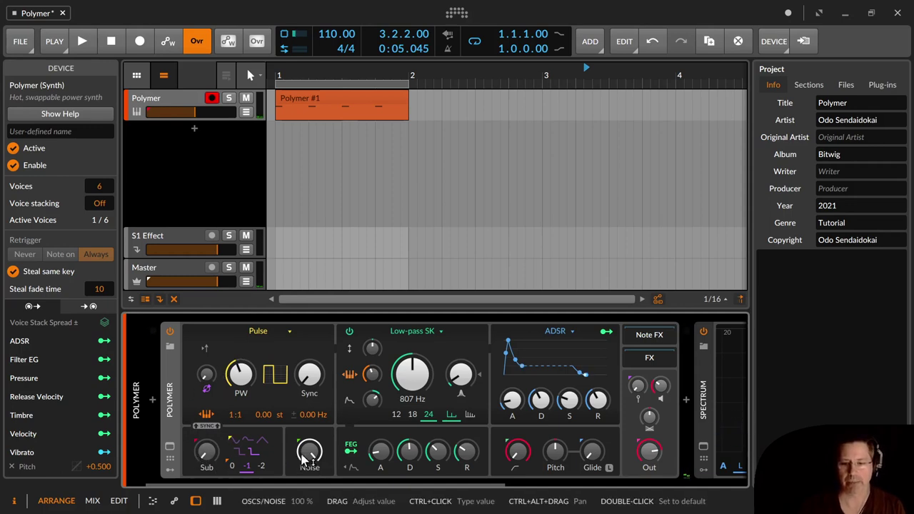
drag(310, 451, 310, 509)
drag(208, 450, 203, 452)
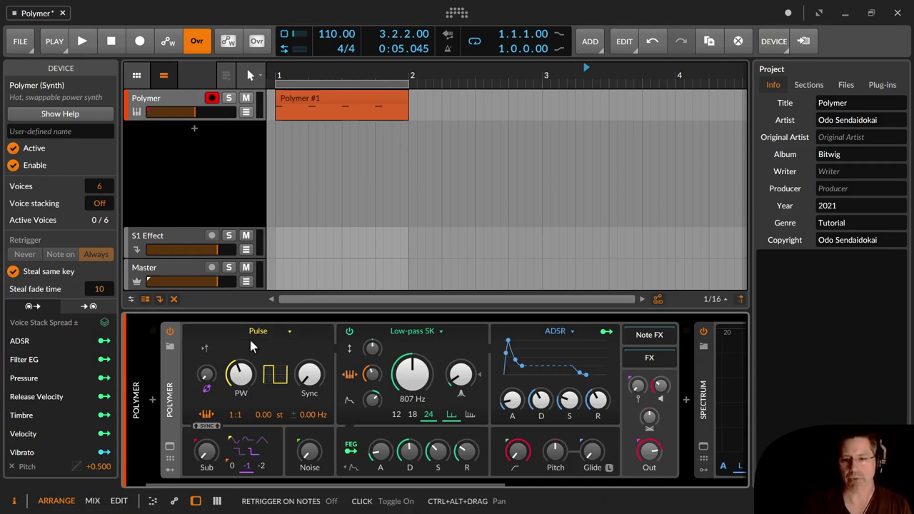
Try different pulse widths and sync amounts on the Pulse oscillator, and look through the oscillator types without swapping
mouse_move(241, 375)
mouse_down()
mouse_move(241, 411)
mouse_move(240, 375)
mouse_up()
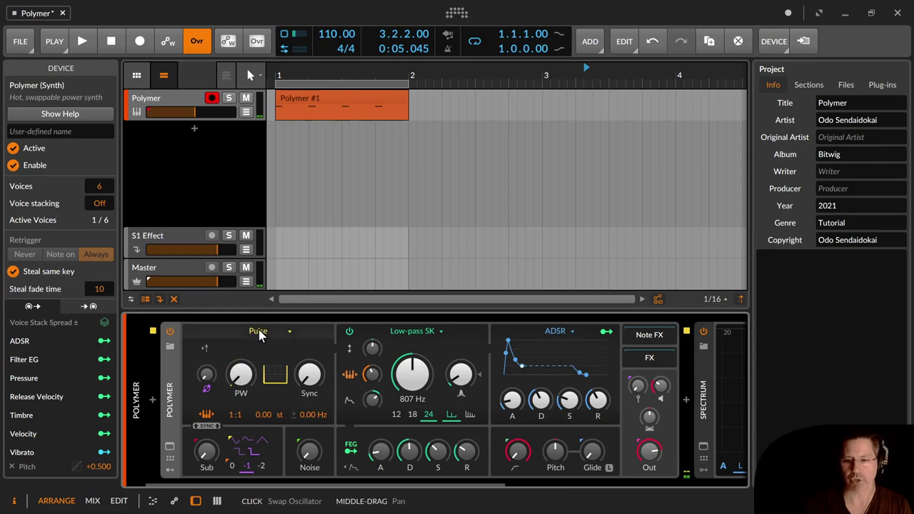
click(271, 330)
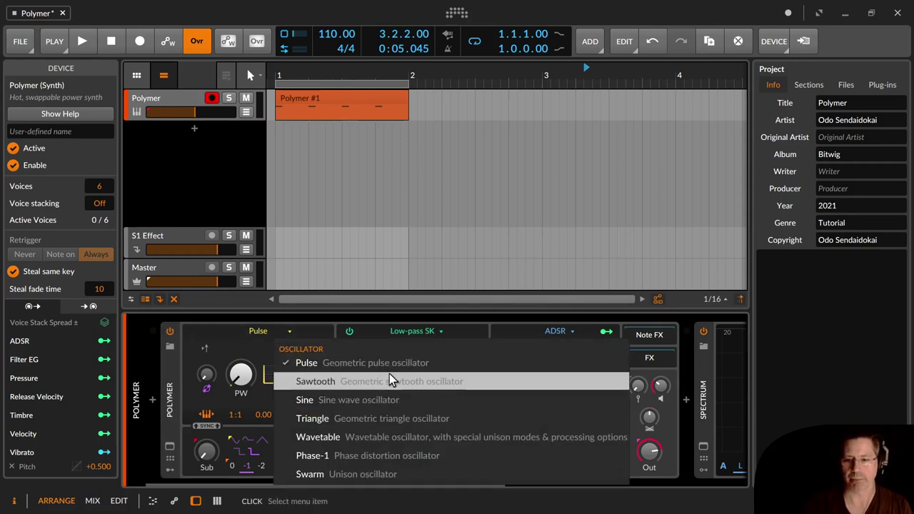
click(223, 331)
drag(241, 375, 241, 348)
mouse_move(309, 375)
mouse_down()
mouse_move(309, 332)
mouse_move(310, 362)
mouse_up()
mouse_move(248, 376)
mouse_down()
mouse_move(247, 362)
mouse_move(285, 361)
mouse_move(285, 378)
mouse_move(263, 378)
mouse_up()
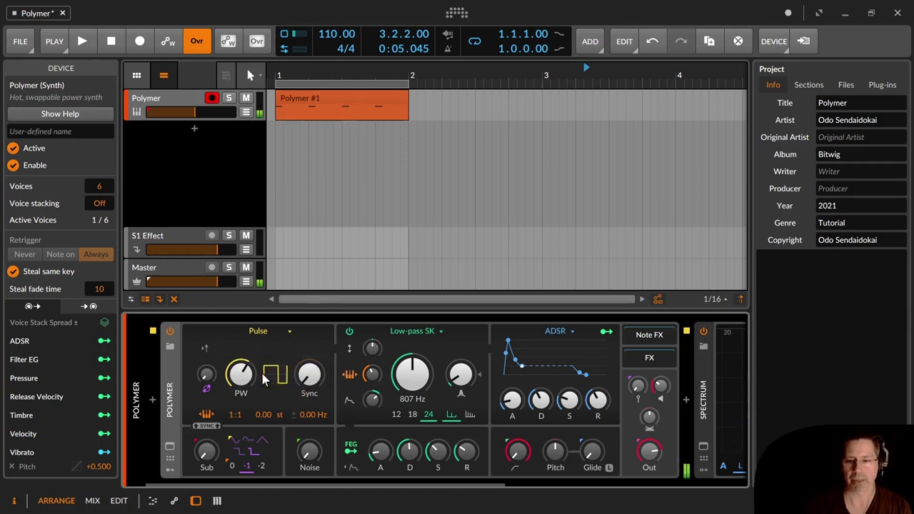
Turn the oscillator's retrigger on notes on and off again
click(207, 350)
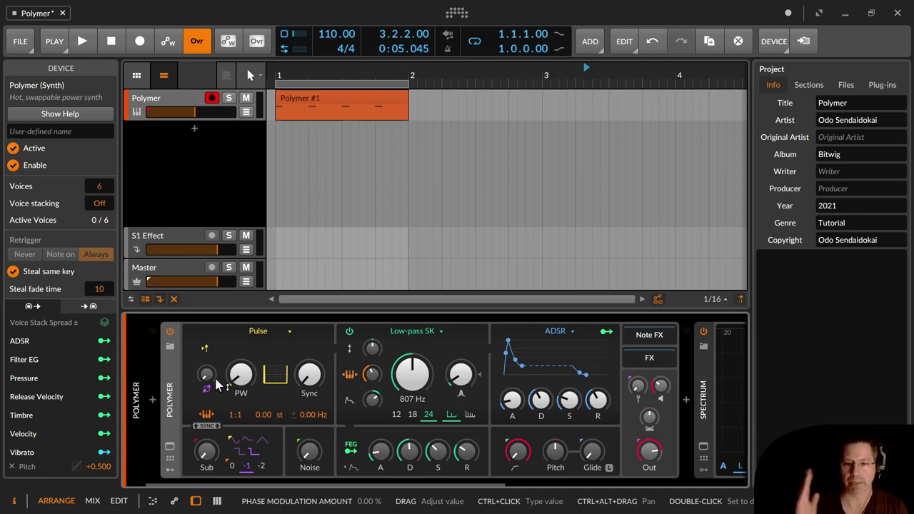
click(204, 348)
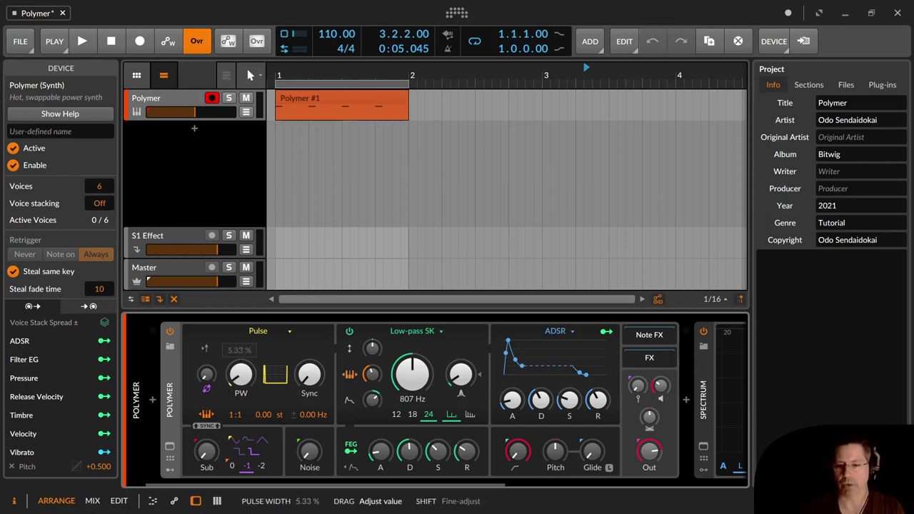
Raise the Pulse oscillator's pulse width and sync, and try phase modulation amounts before returning that amount to 0%
drag(238, 374, 207, 378)
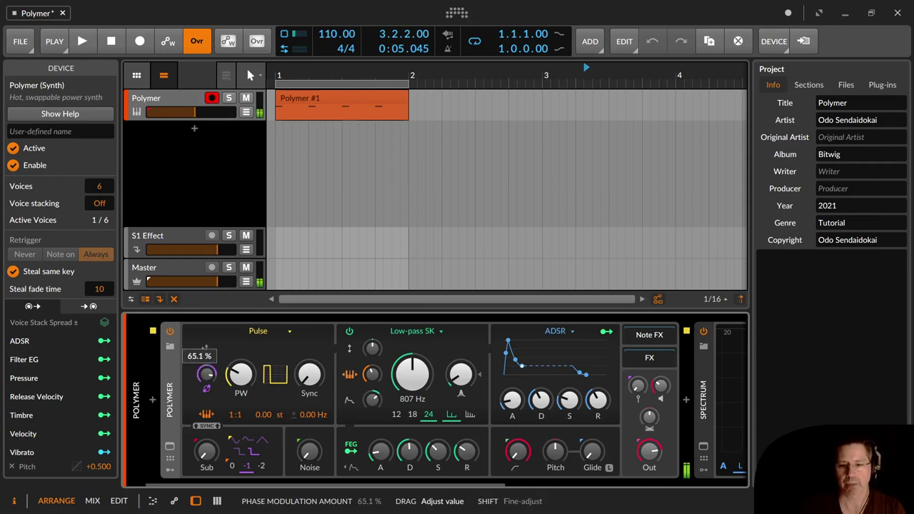
drag(207, 374, 241, 361)
drag(310, 374, 309, 365)
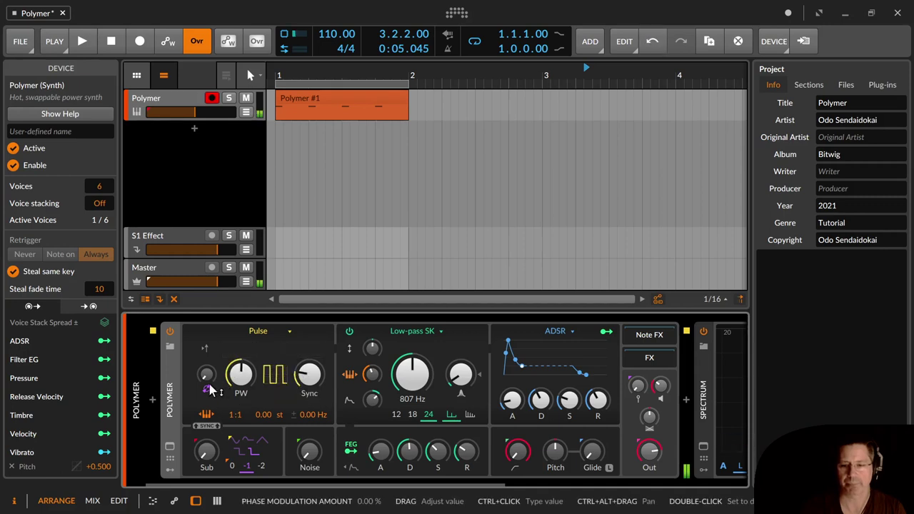
drag(206, 375, 206, 386)
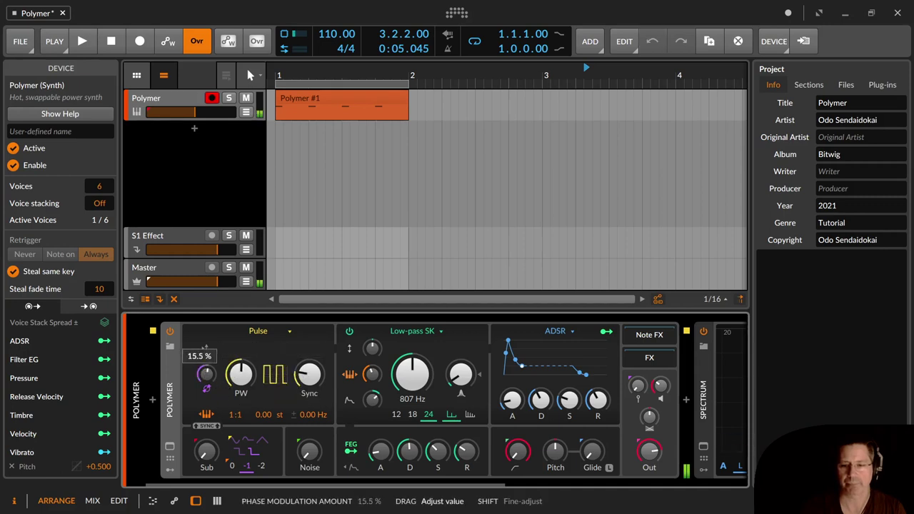
drag(207, 374, 211, 413)
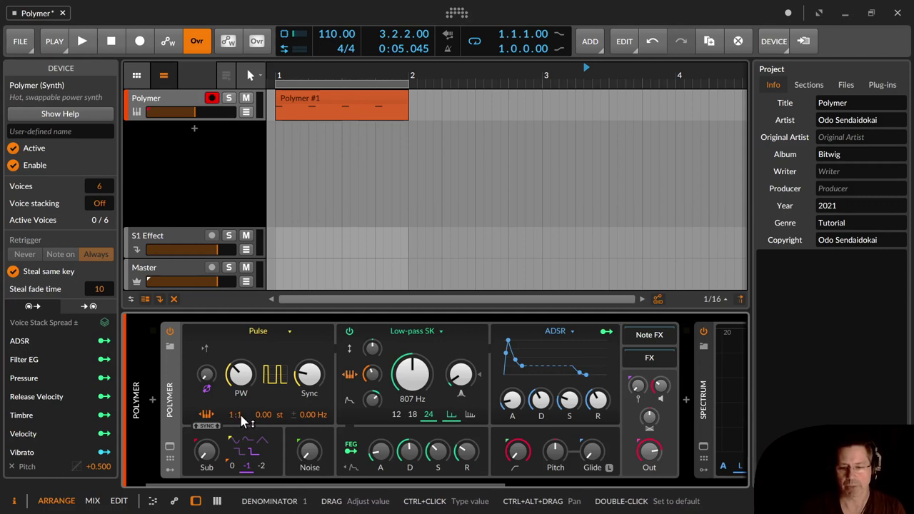
Try the oscillator's frequency ratio plus coarse and fine pitch offsets such as +8.00 st and 1.38 st, and reset the offset to 0.00 st
drag(233, 420, 259, 416)
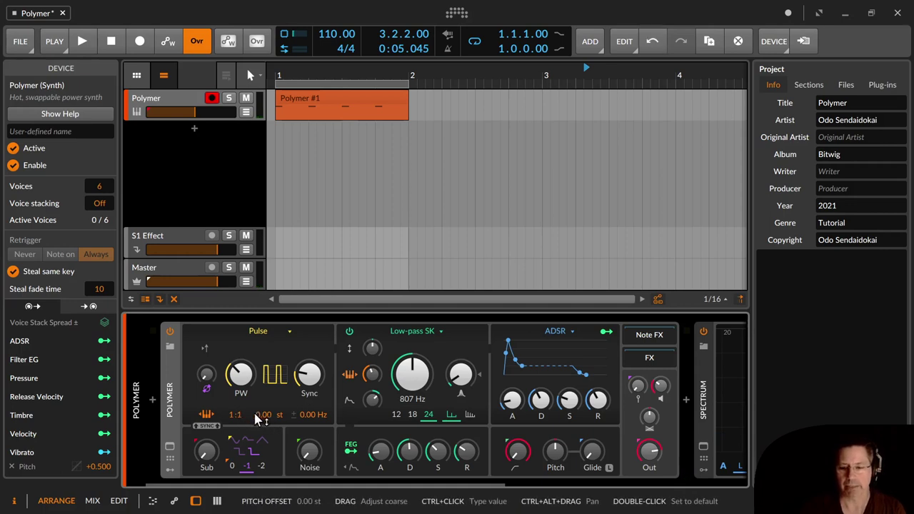
mouse_move(258, 420)
mouse_down()
mouse_move(258, 393)
mouse_move(264, 421)
mouse_up()
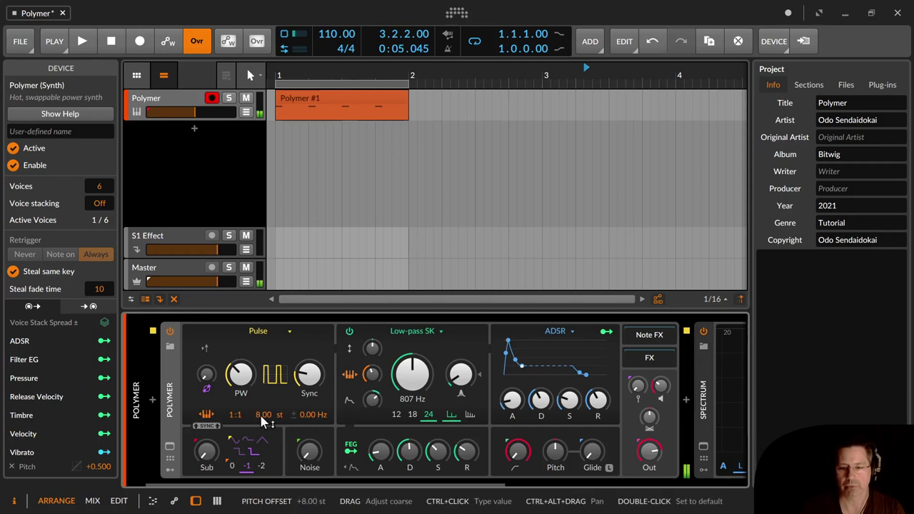
double_click(263, 420)
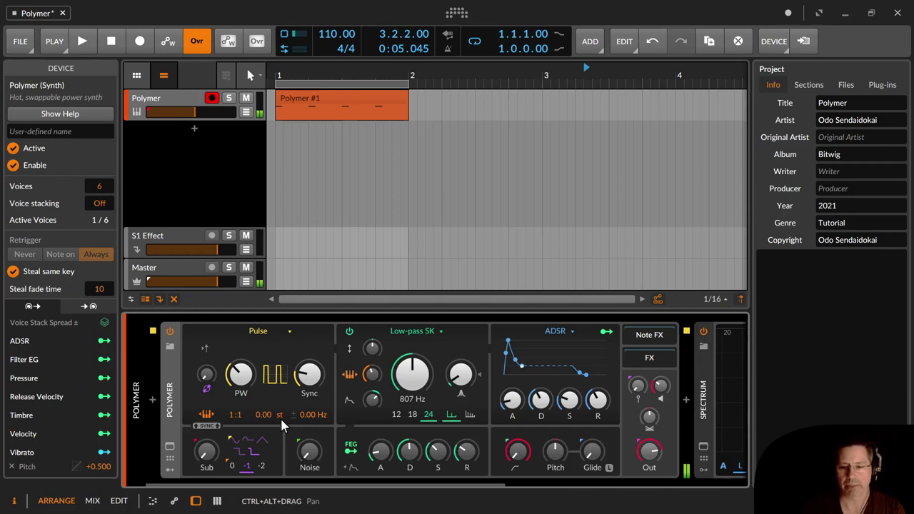
drag(270, 419, 270, 423)
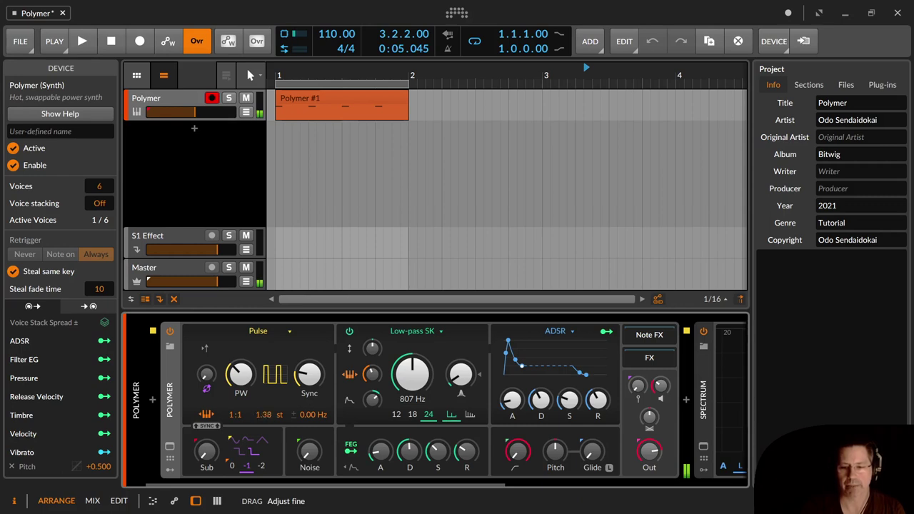
drag(269, 420, 269, 418)
double_click(269, 419)
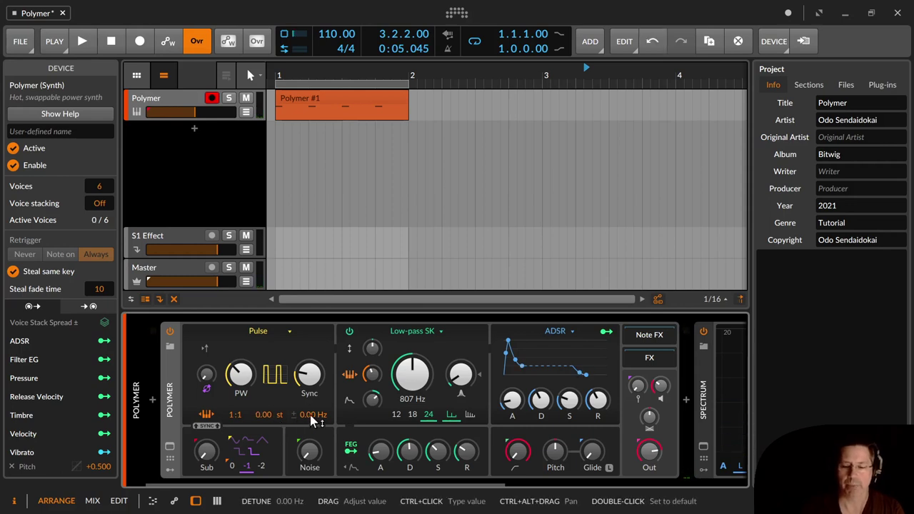
Set the oscillator's detune to 6.86 Hz and enable stereo detune, inverting the frequency offset for the right channel
drag(312, 421, 293, 420)
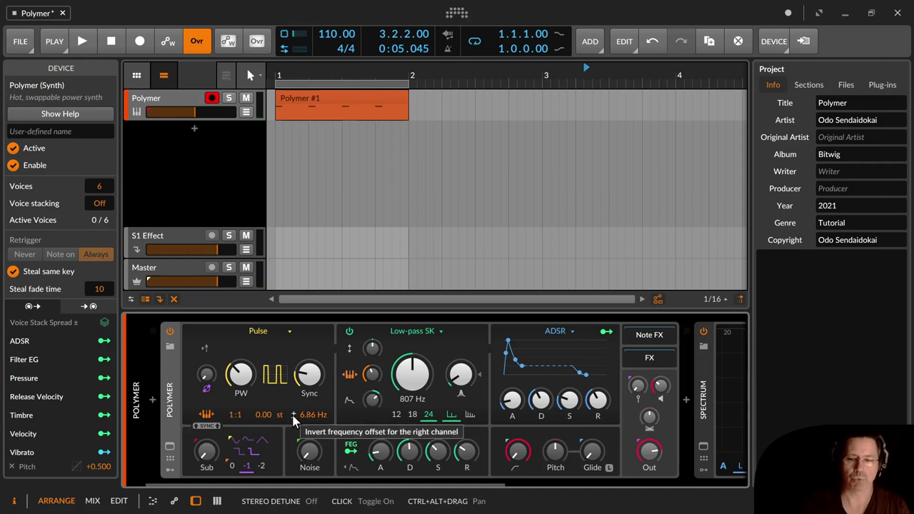
click(293, 419)
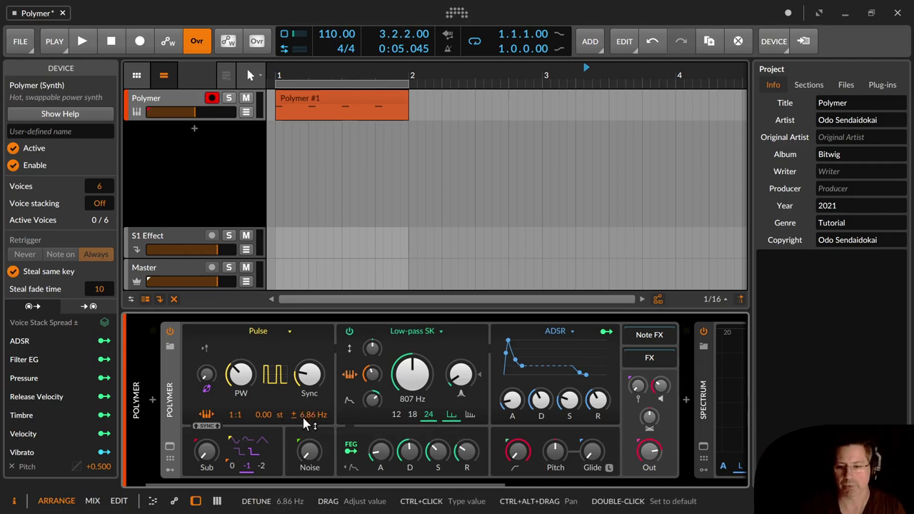
Try the oscillator's detune at -27.0 Hz and reset it to 0.00 Hz
mouse_move(305, 425)
mouse_down()
mouse_move(305, 416)
mouse_move(314, 420)
mouse_move(305, 404)
mouse_move(314, 411)
mouse_move(314, 403)
mouse_move(314, 435)
mouse_up()
double_click(314, 416)
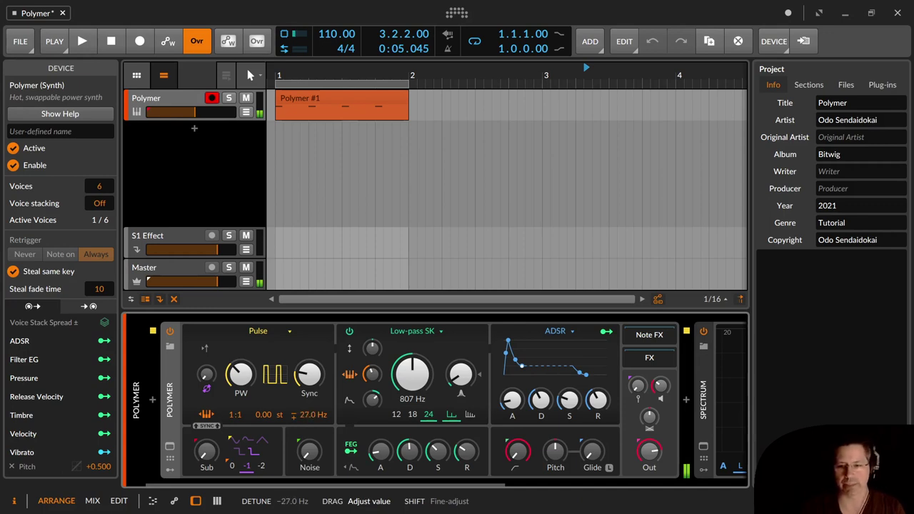
double_click(313, 414)
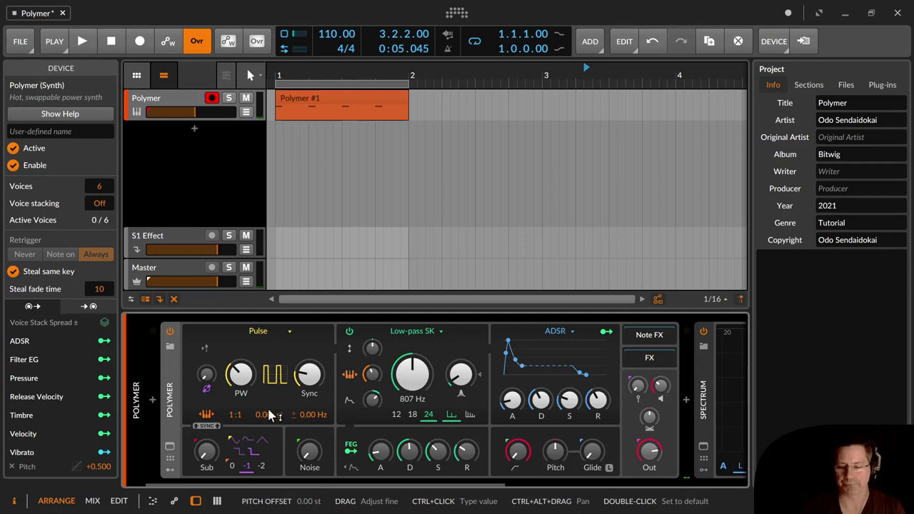
Toggle the sync between oscillator and sub on and off, and raise the sub level in the mix
click(207, 428)
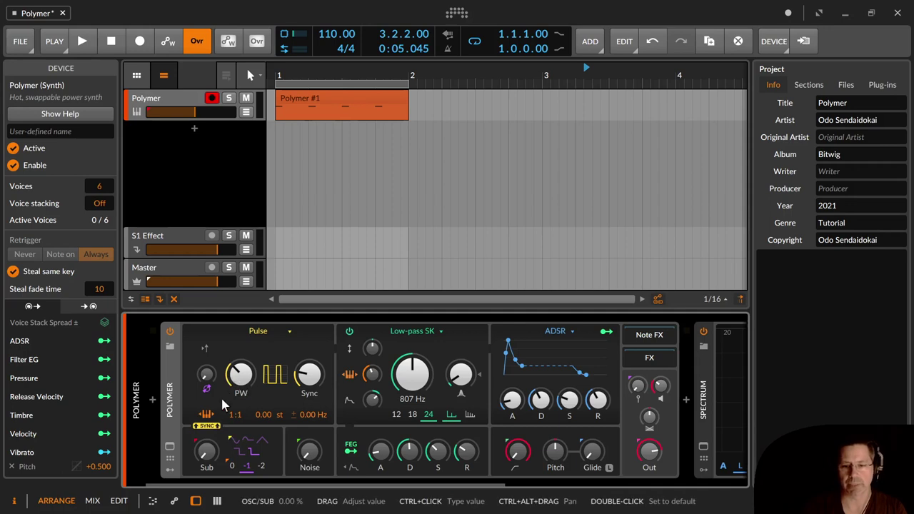
click(206, 428)
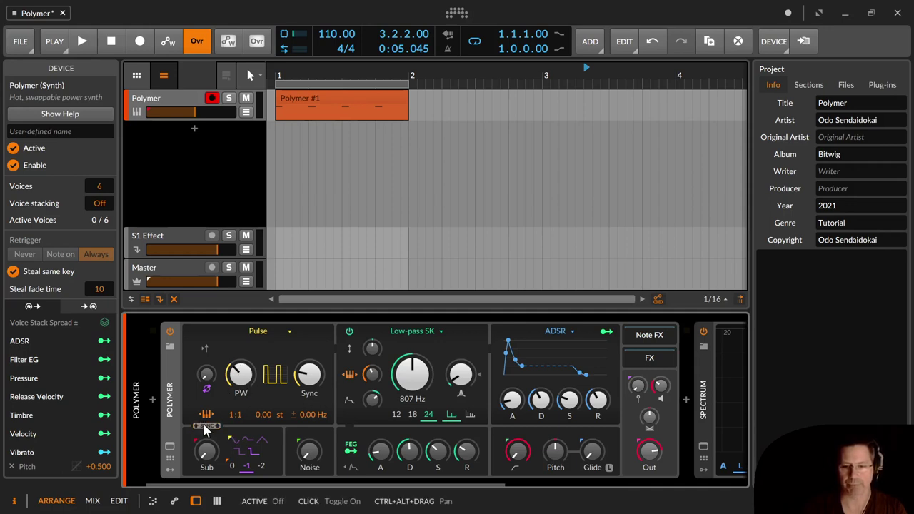
drag(205, 467, 206, 431)
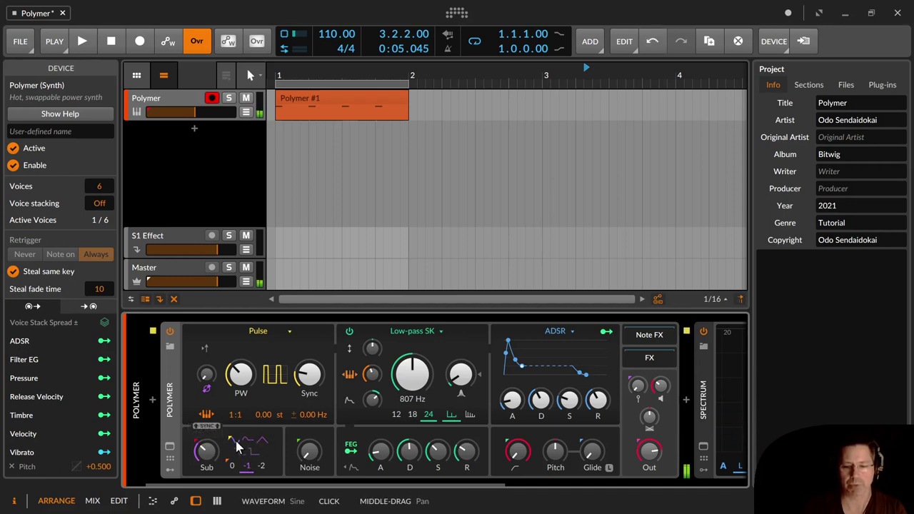
Try sub oscillator waveforms including Triangle and Pulse 50%, compare octaves -1 and -2, and set the octave to 0
click(250, 446)
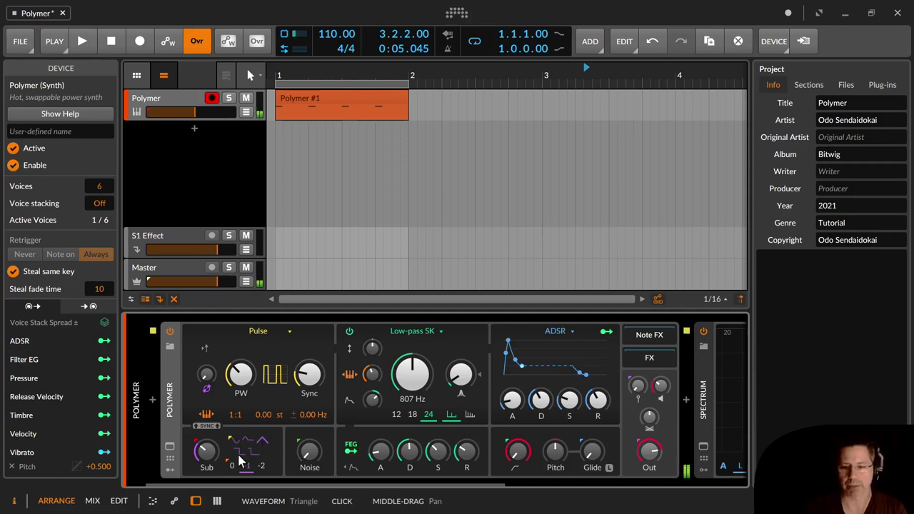
click(240, 462)
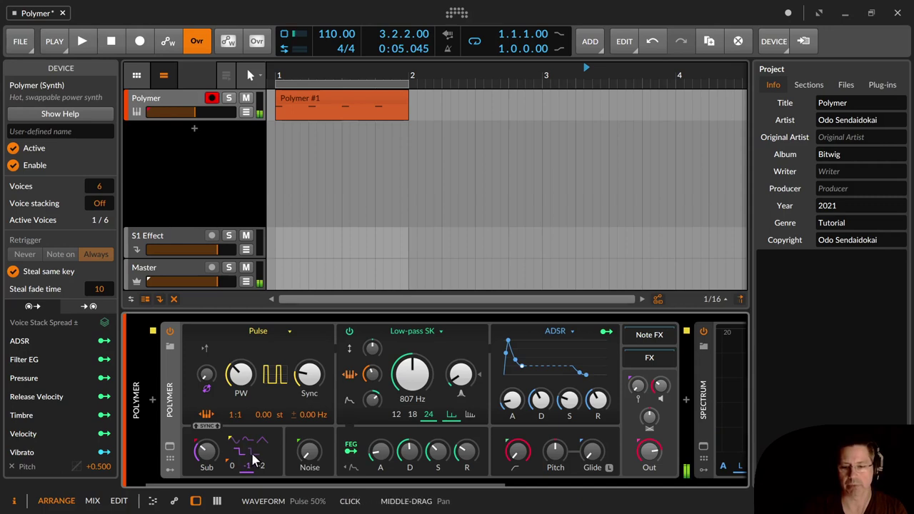
click(255, 461)
click(251, 453)
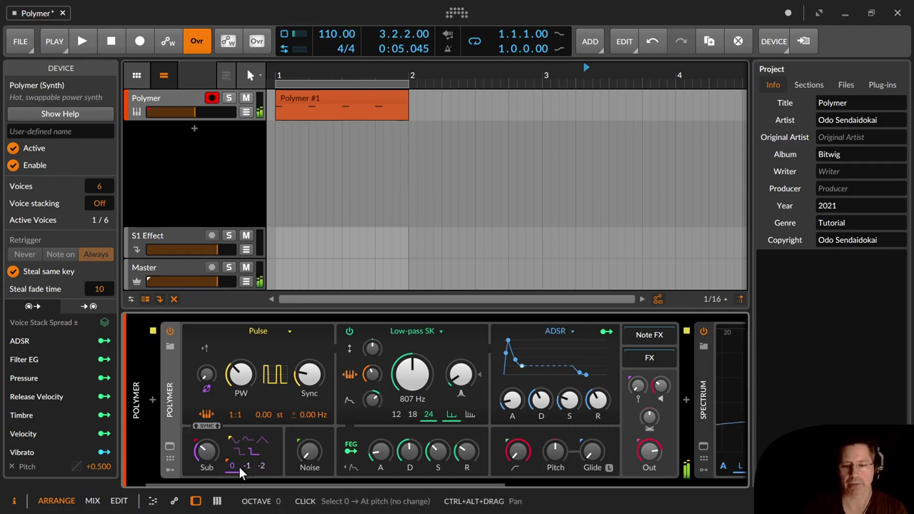
click(248, 472)
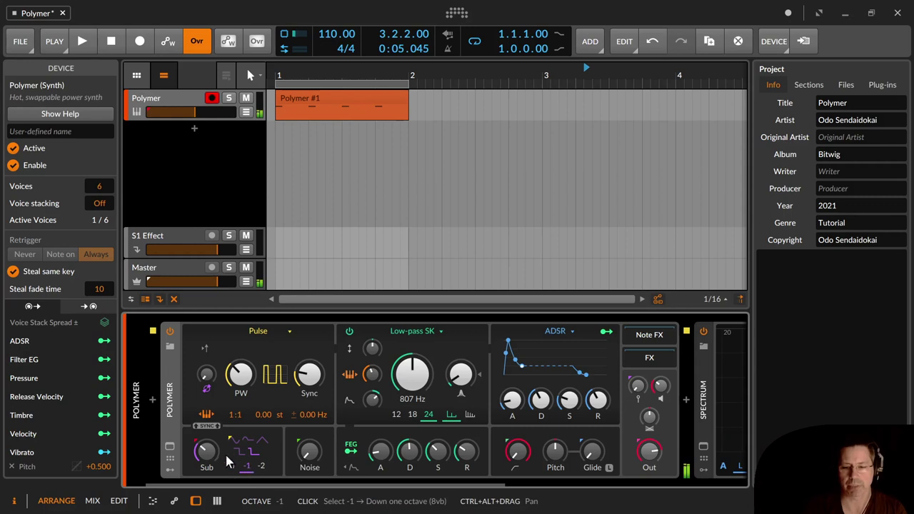
click(261, 472)
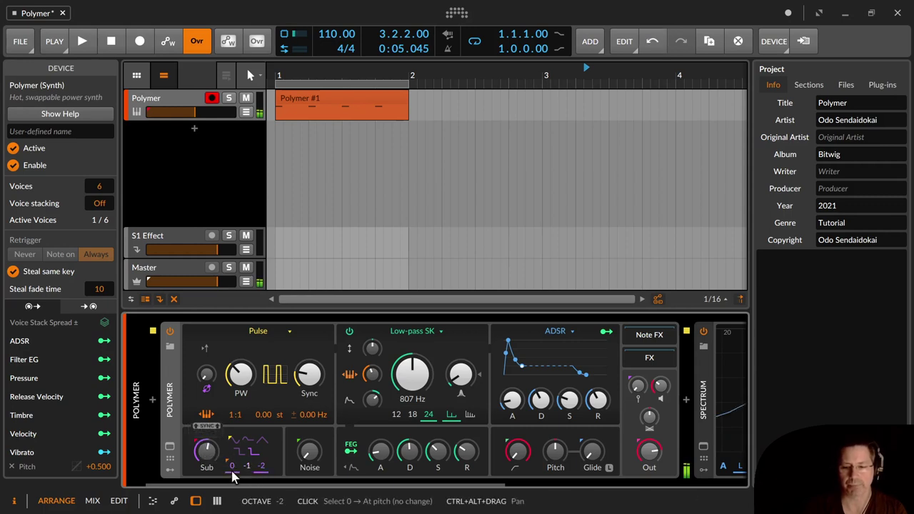
click(233, 473)
Try the noise mix at 100% and bring it back down
mouse_move(310, 450)
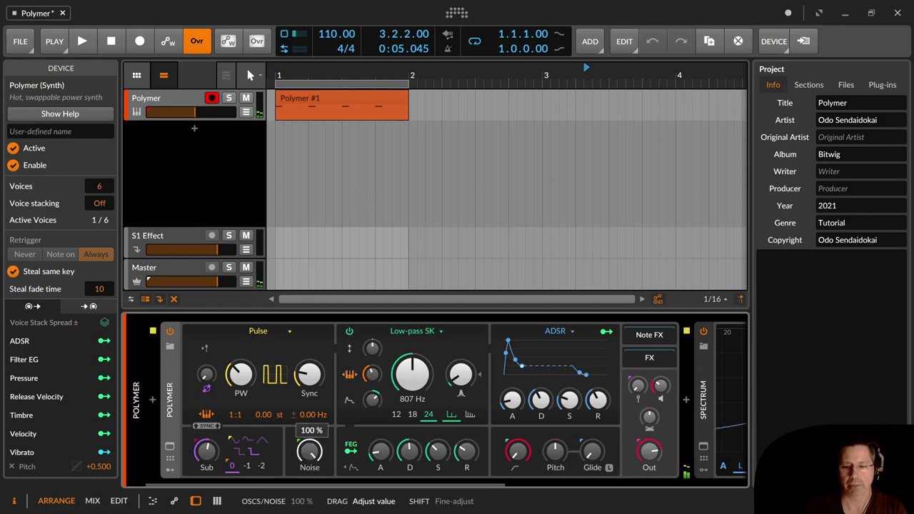
mouse_move(309, 451)
mouse_down()
mouse_move(309, 513)
mouse_move(309, 451)
mouse_up()
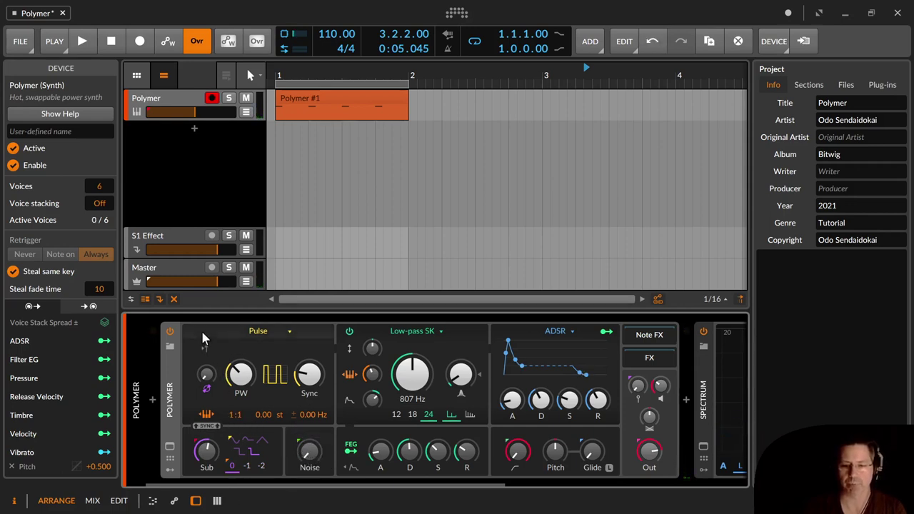
click(205, 427)
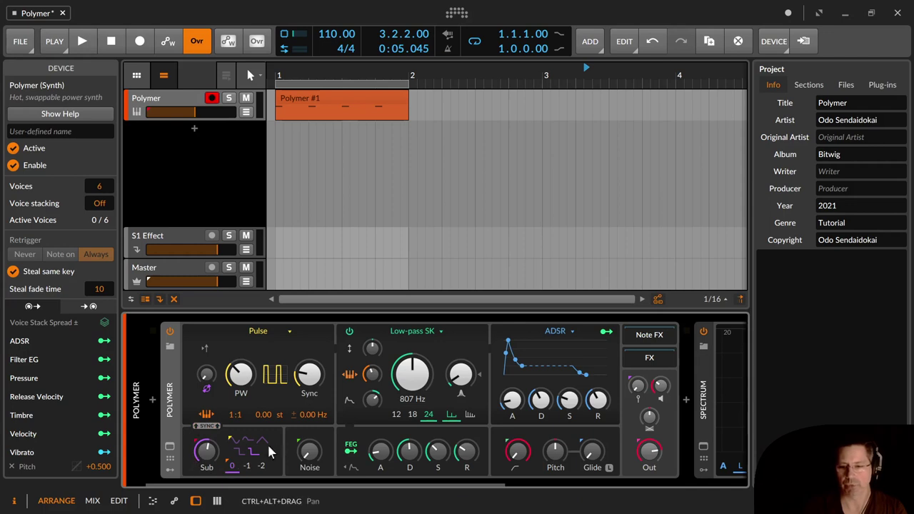
Switch the oscillator to Sawtooth and try shape amounts such as 49.0% and 5.33%
click(262, 330)
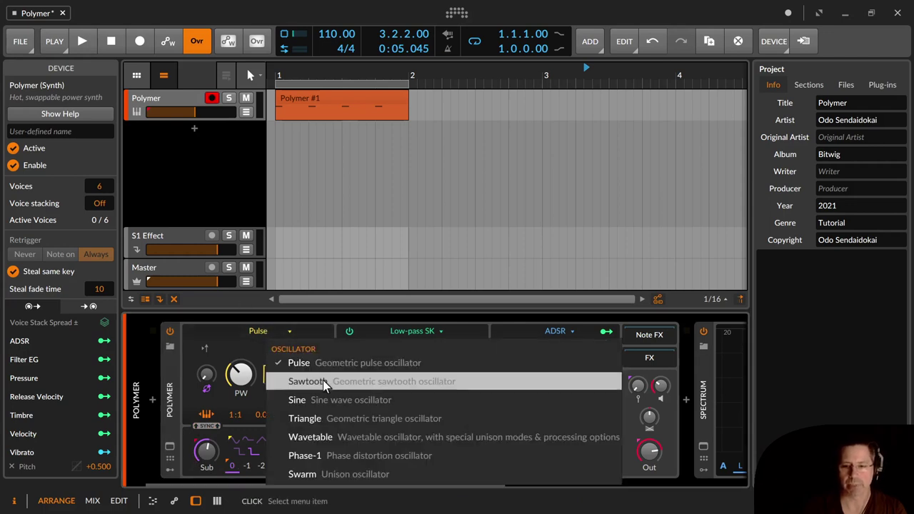
click(350, 385)
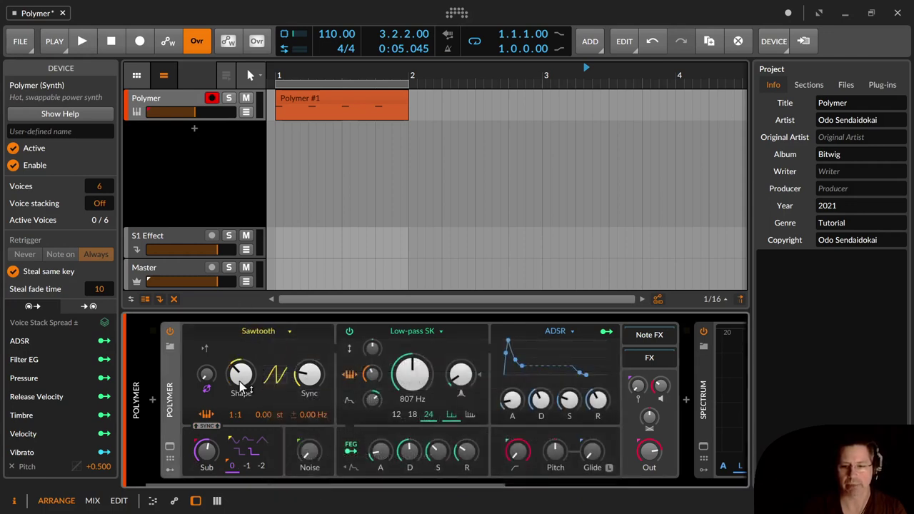
drag(241, 386, 242, 377)
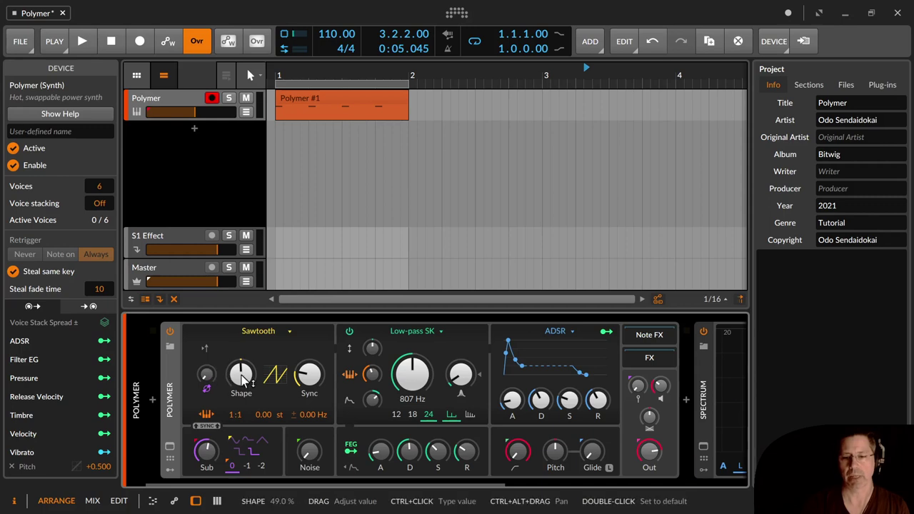
drag(243, 376, 244, 406)
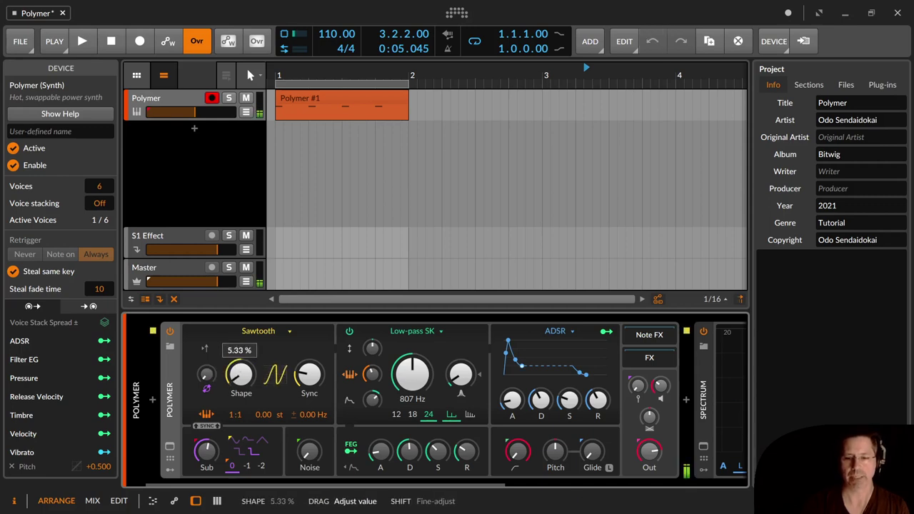
drag(244, 343, 244, 388)
Try a higher sync amount on the sawtooth, bringing sync back to +6.88 st and the shape to 49.0%
drag(309, 375, 308, 347)
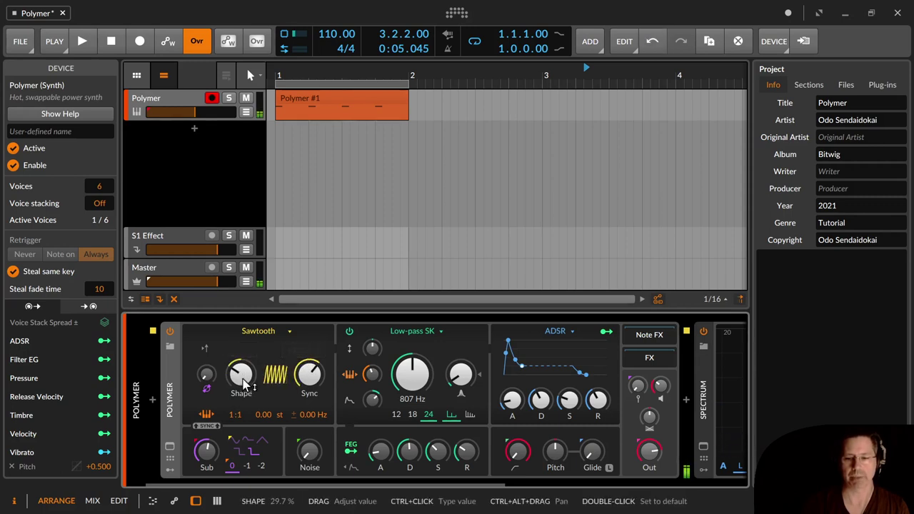
drag(240, 373, 206, 368)
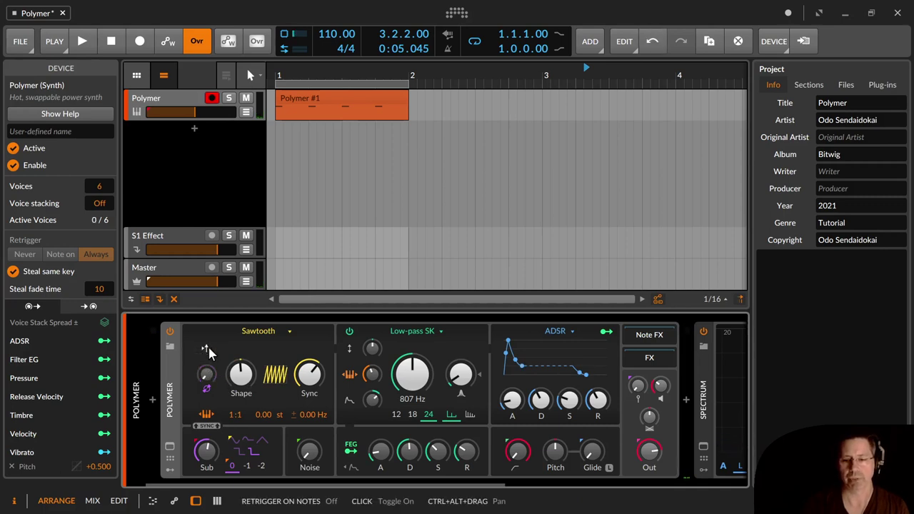
click(207, 349)
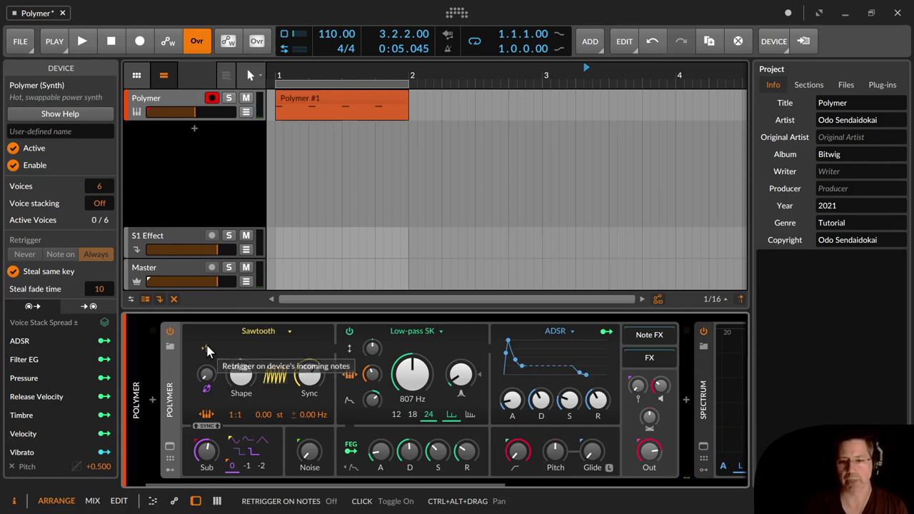
double_click(310, 374)
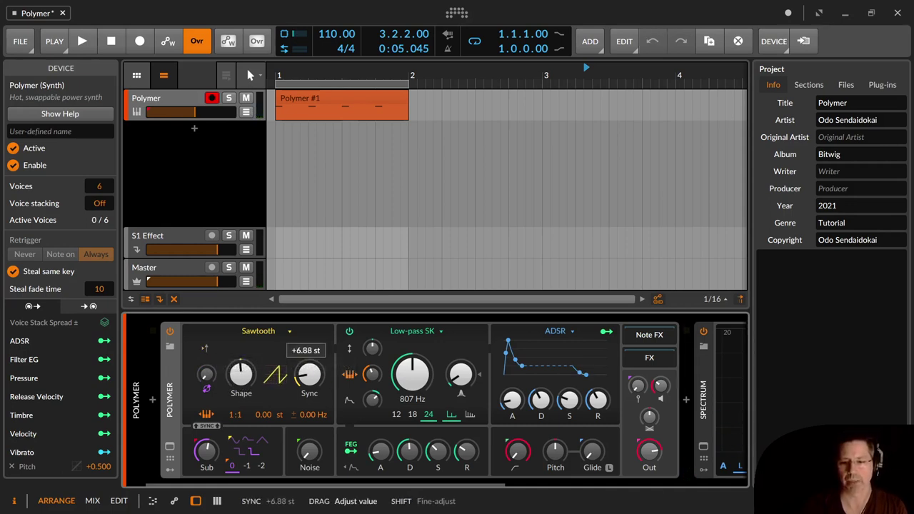
Switch the oscillator to Sine and try its skew, fold and phase modulation amounts
click(252, 331)
click(307, 401)
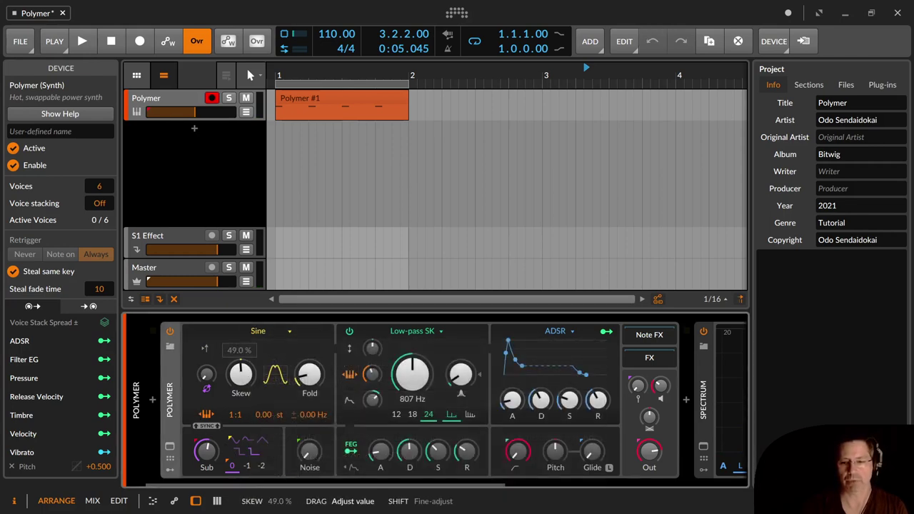
drag(248, 374, 247, 373)
drag(313, 379, 313, 407)
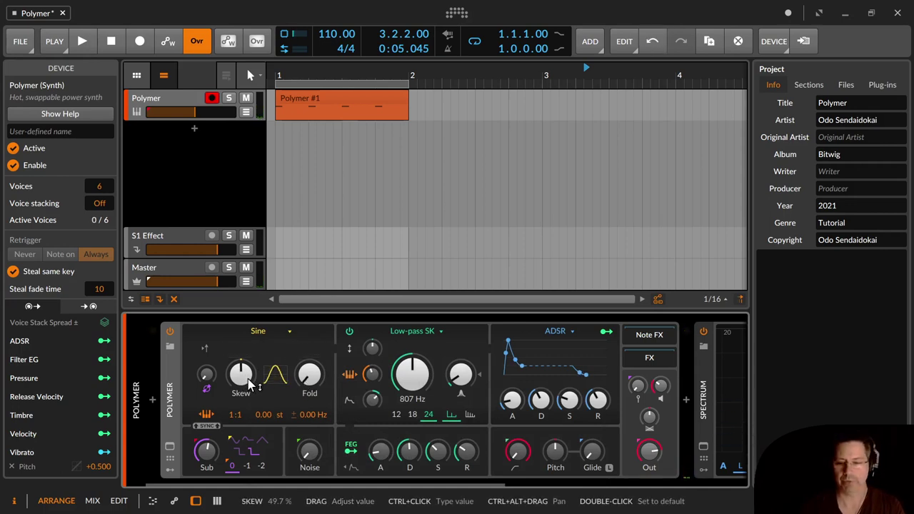
mouse_move(250, 384)
mouse_down()
mouse_move(250, 358)
mouse_move(250, 400)
mouse_move(250, 375)
mouse_move(250, 386)
mouse_up()
mouse_move(310, 378)
mouse_down()
mouse_move(310, 350)
mouse_move(309, 376)
mouse_move(309, 353)
mouse_move(310, 367)
mouse_up()
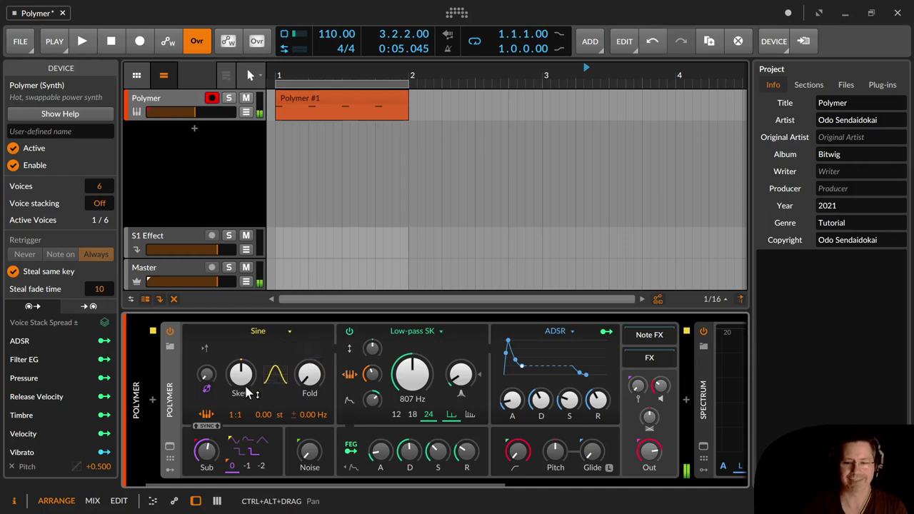
drag(205, 373, 206, 373)
Switch the oscillator to Triangle and try its skew and fold amounts
click(289, 331)
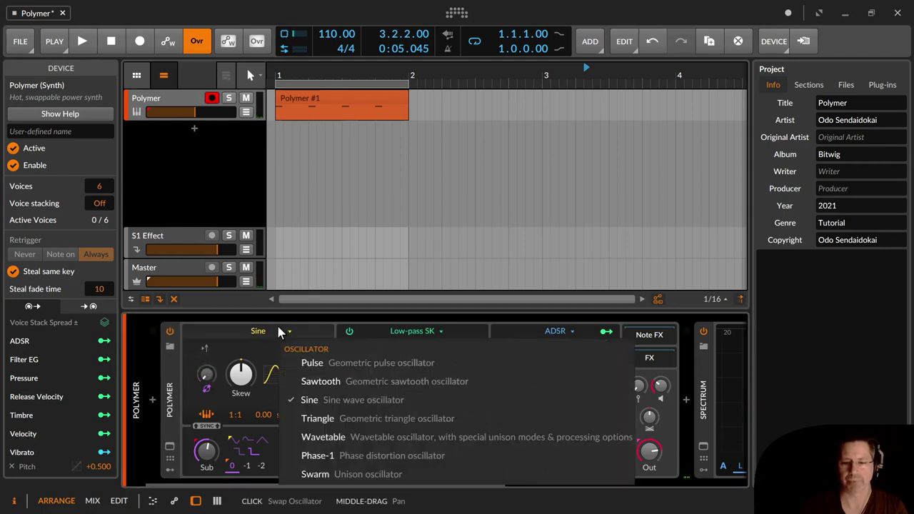
click(358, 419)
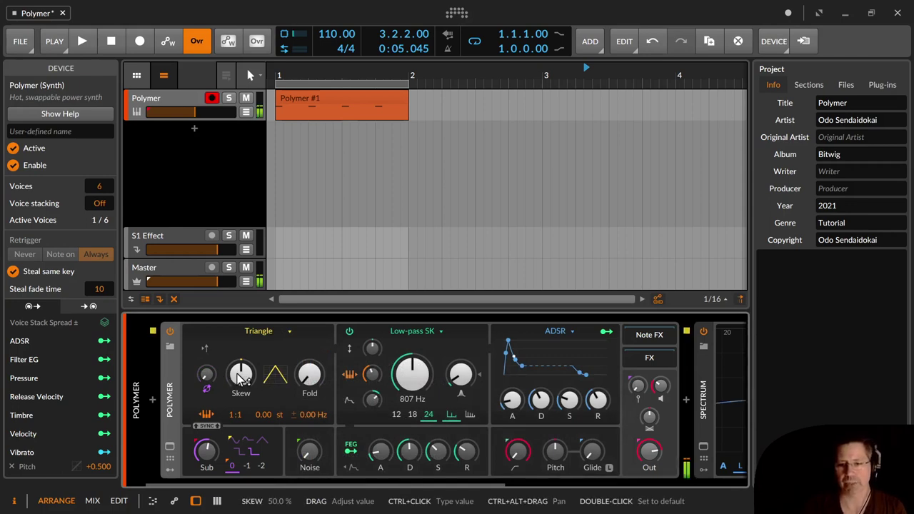
drag(241, 374, 241, 367)
mouse_move(309, 374)
mouse_down()
mouse_move(308, 351)
mouse_move(309, 373)
mouse_up()
Switch the oscillator to Wavetable and sweep the index through the Standard Four table, ending at 54.3%
click(287, 330)
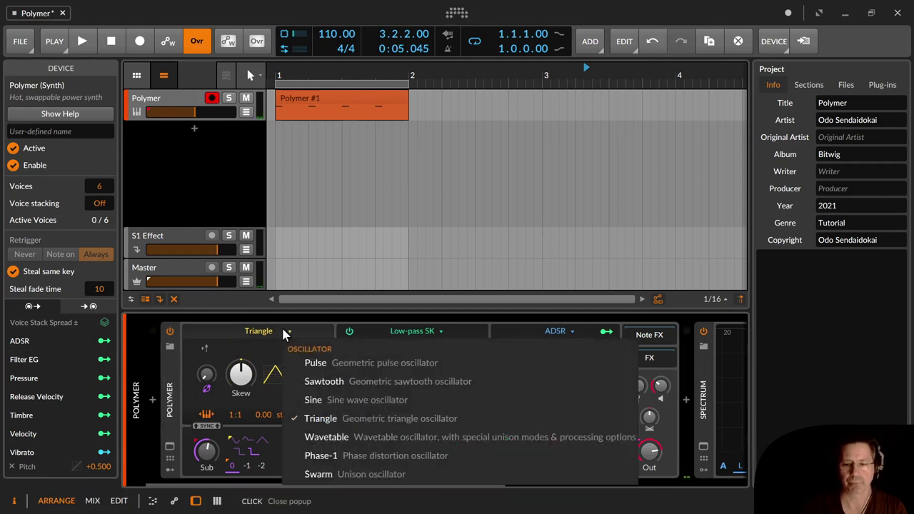
click(323, 437)
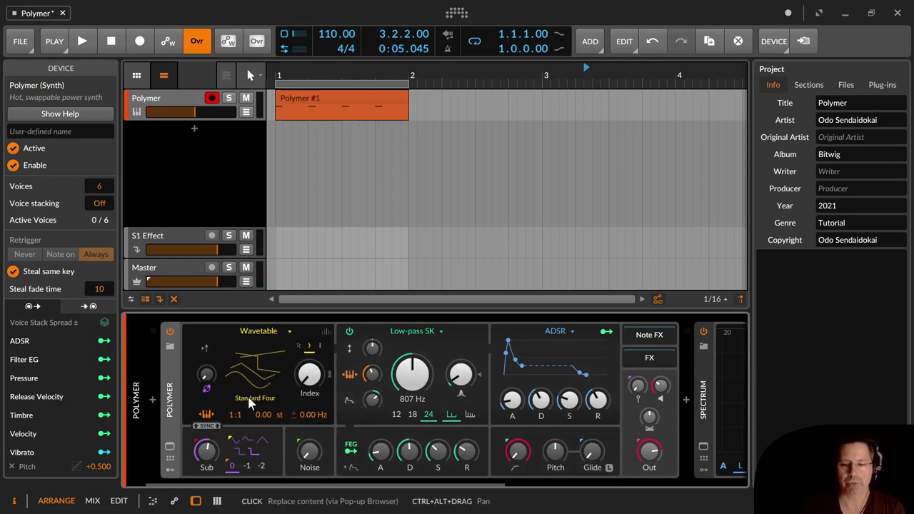
mouse_move(306, 378)
mouse_down()
mouse_move(306, 344)
mouse_move(309, 363)
mouse_up()
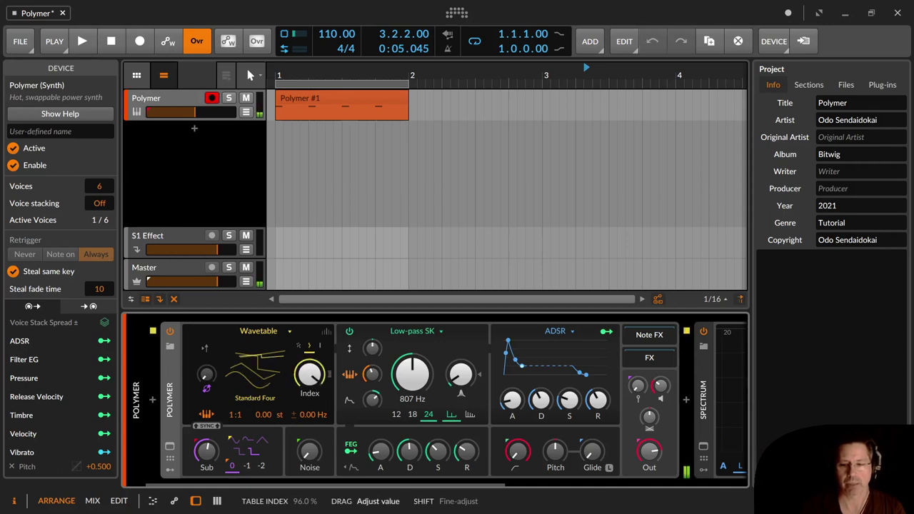
drag(309, 323, 309, 375)
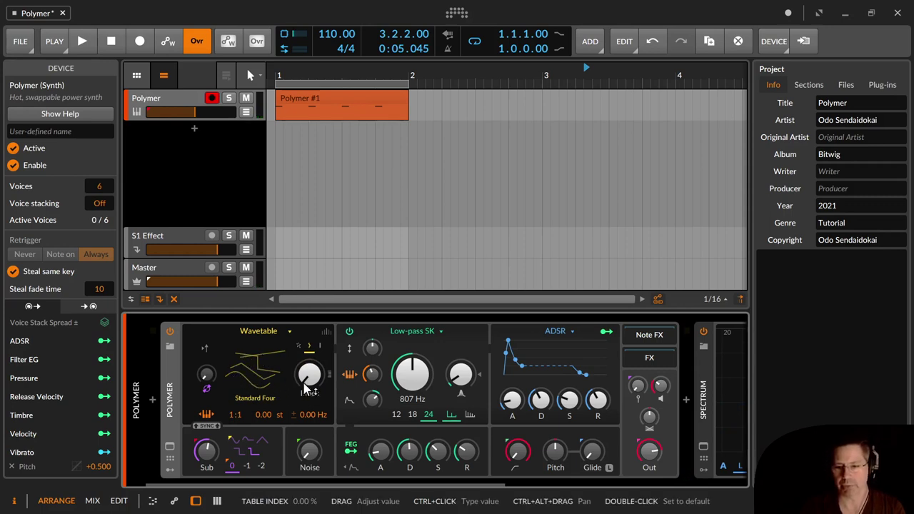
drag(308, 379, 308, 318)
drag(323, 402, 324, 408)
drag(308, 374, 309, 340)
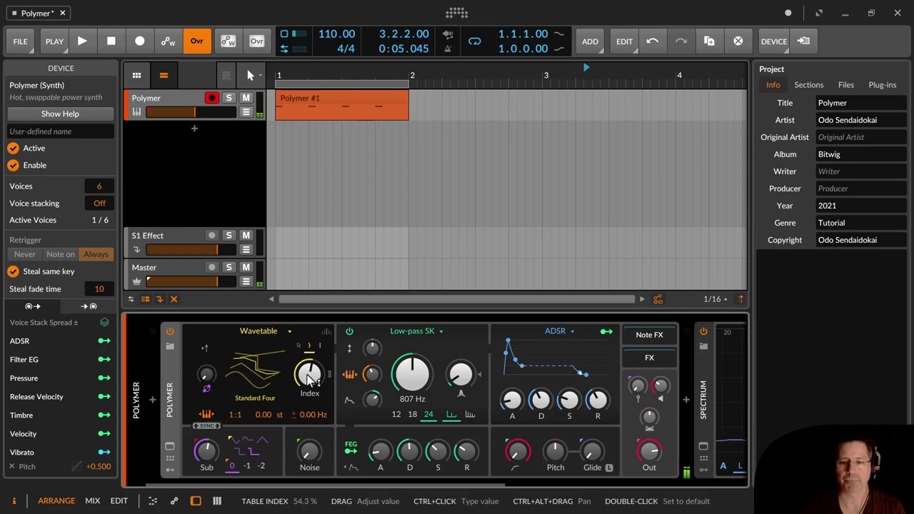
Open the wavetable browser for the oscillator and look through the full list of tables in Any Category
click(250, 362)
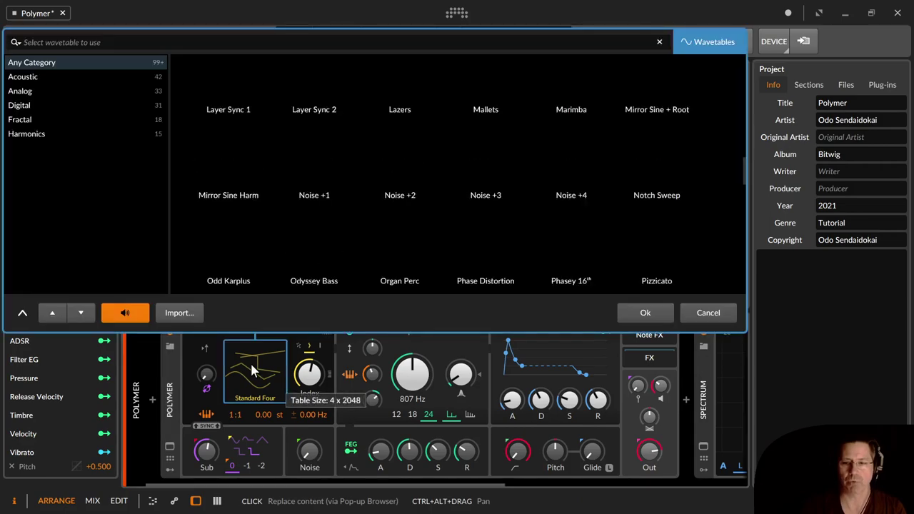
scroll(339, 172, up, 20)
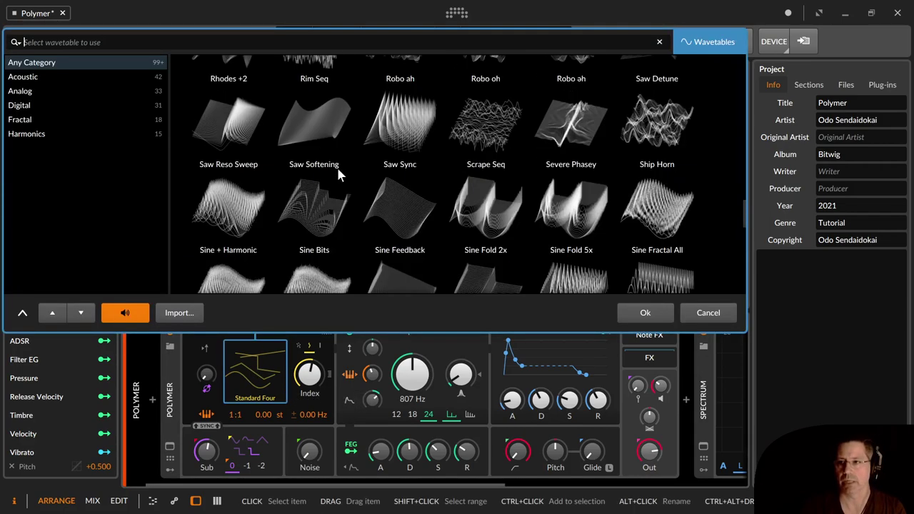
scroll(339, 173, up, 3)
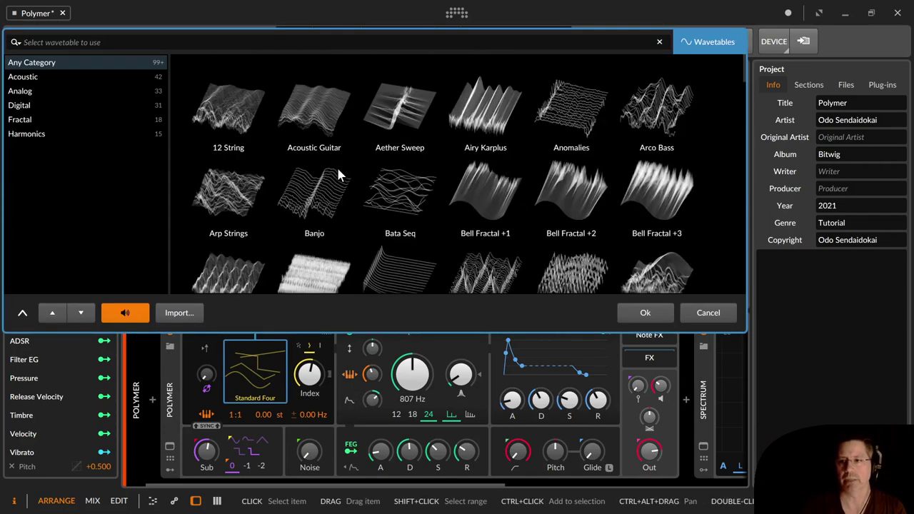
scroll(339, 174, down, 20)
scroll(336, 165, down, 8)
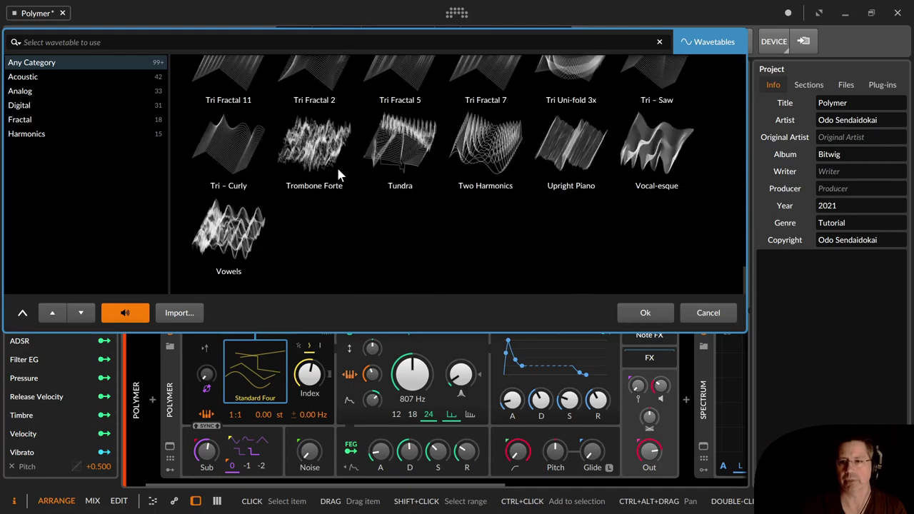
scroll(337, 168, up, 9)
Look through the wavetables in the Acoustic, Analog, Digital, Fractal and Harmonics categories
click(70, 78)
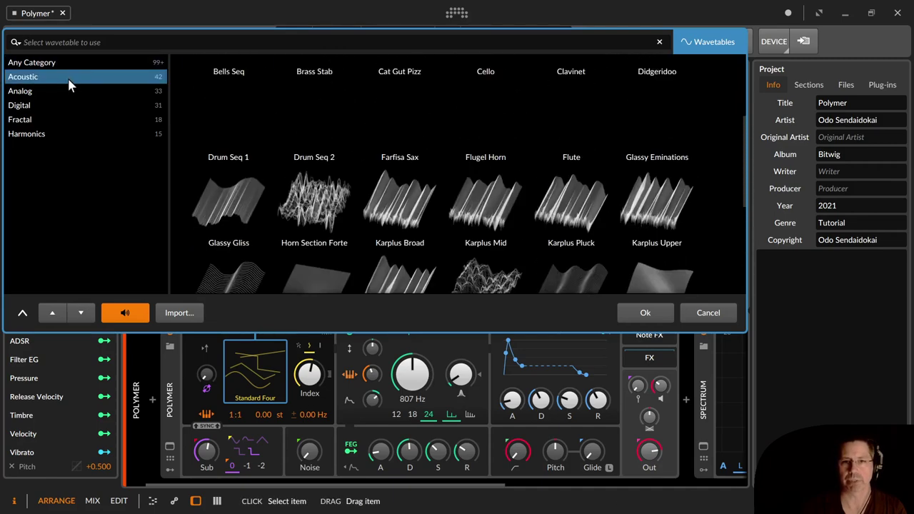
click(70, 91)
click(73, 106)
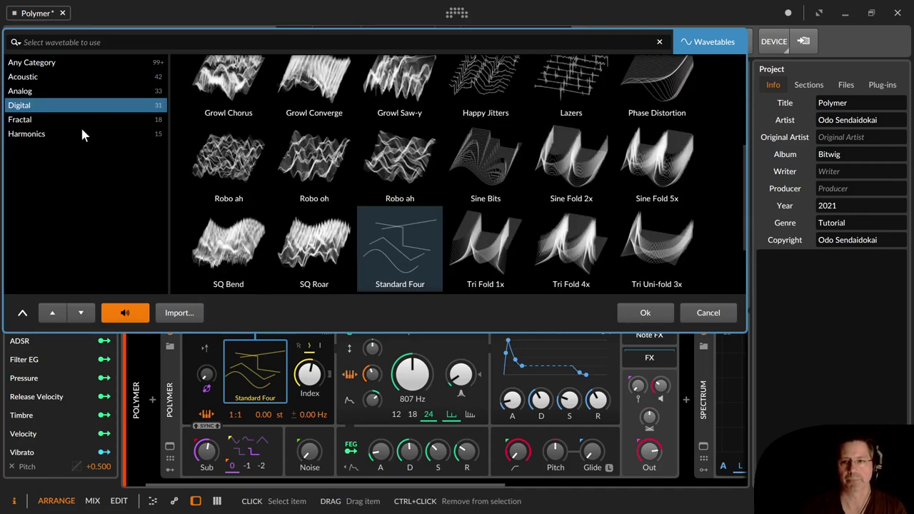
click(80, 130)
click(76, 121)
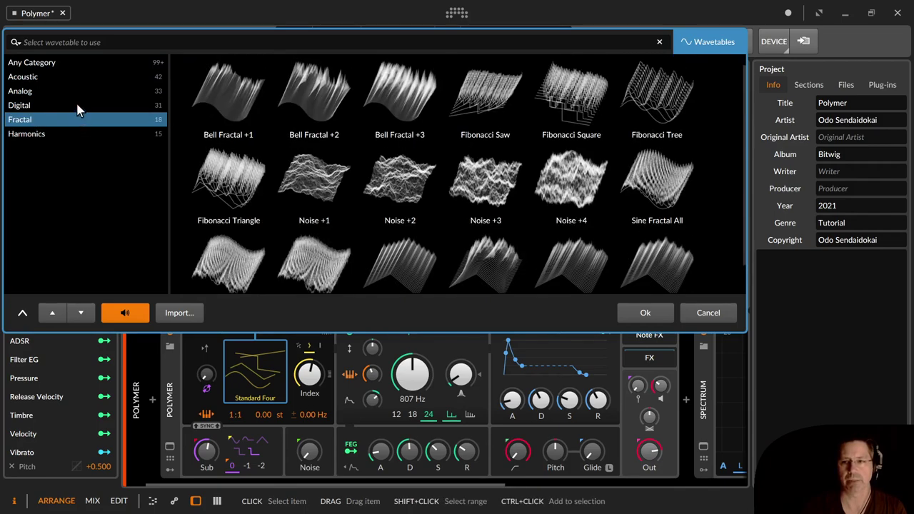
click(76, 106)
click(77, 78)
click(76, 62)
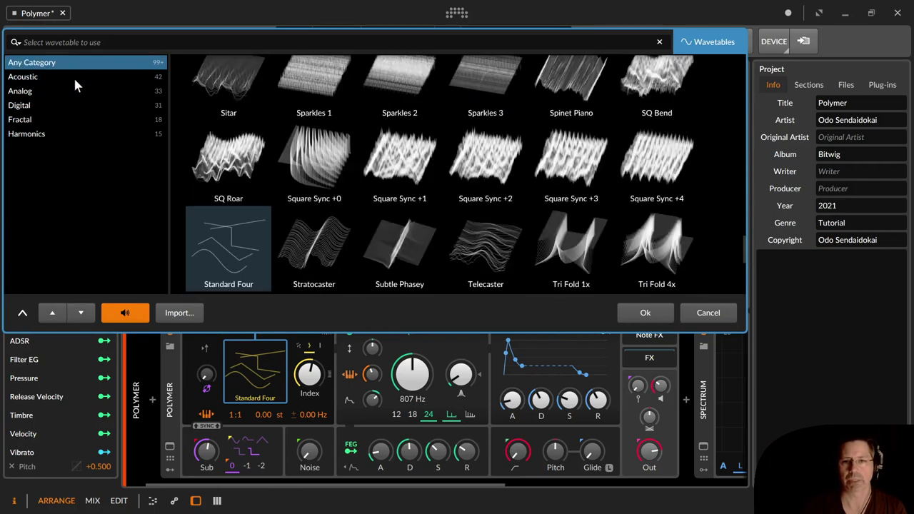
click(73, 75)
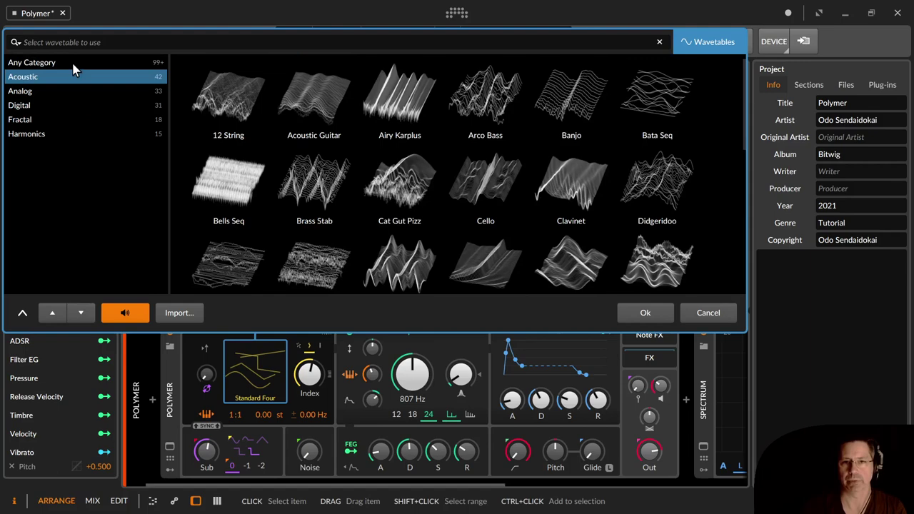
click(71, 135)
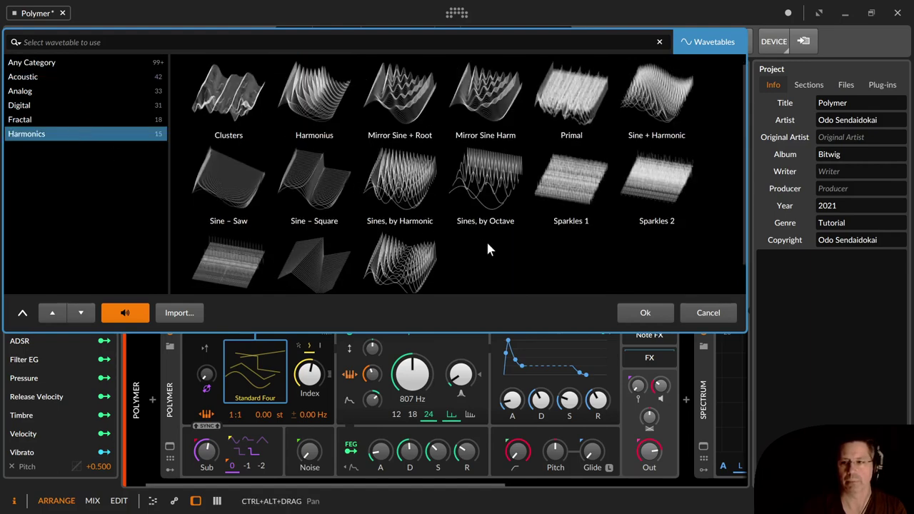
scroll(488, 249, down, 1)
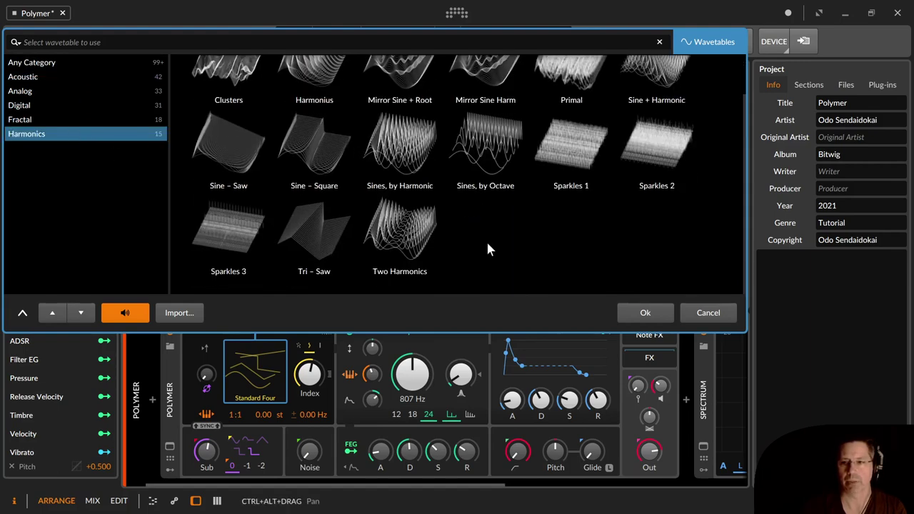
Audition the Acoustic wavetables Cat Gut Pizz, Drum Seq 2, Flute and Glassy Eminations while sweeping the index
click(65, 77)
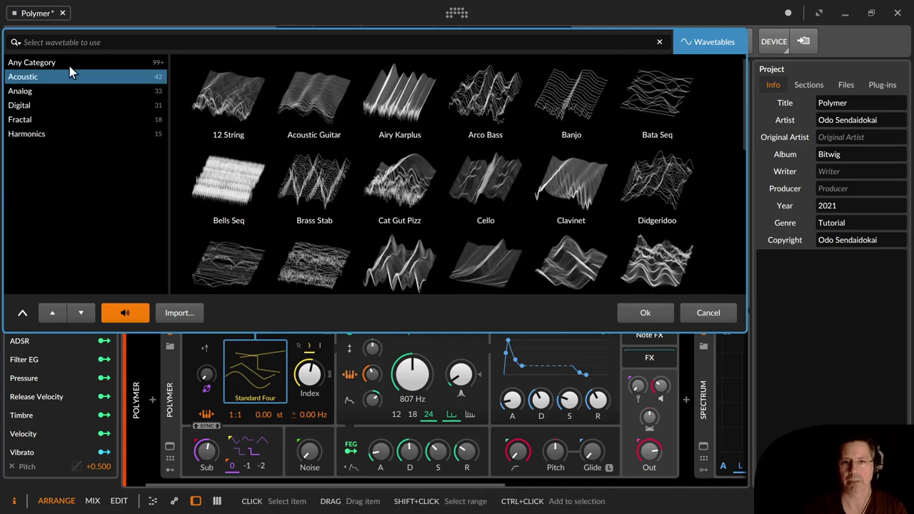
click(416, 203)
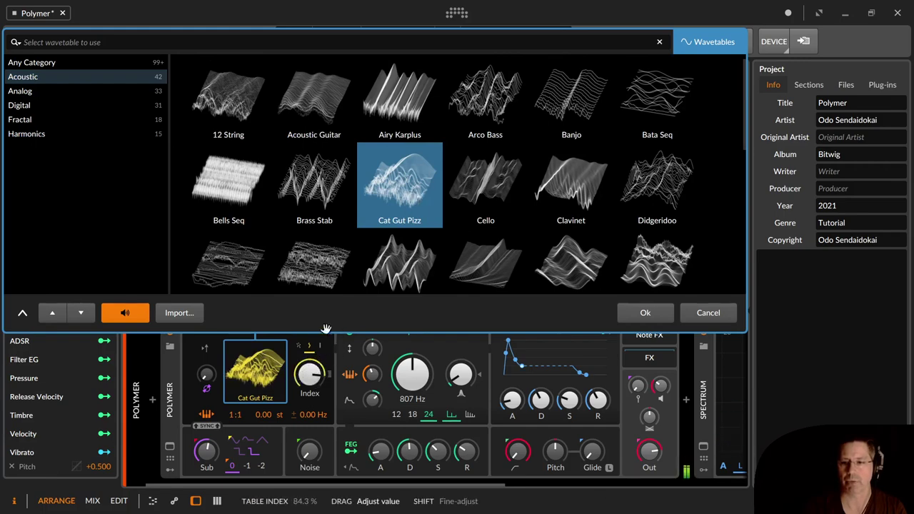
click(316, 263)
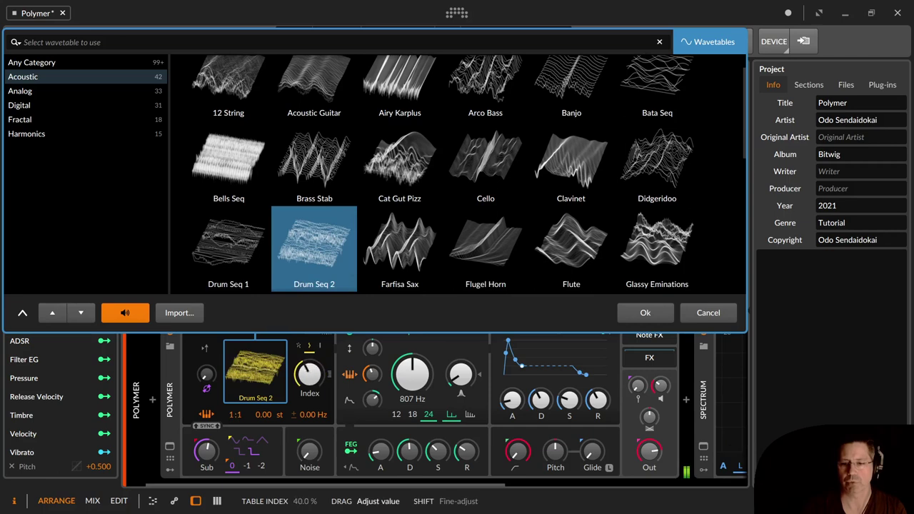
click(583, 245)
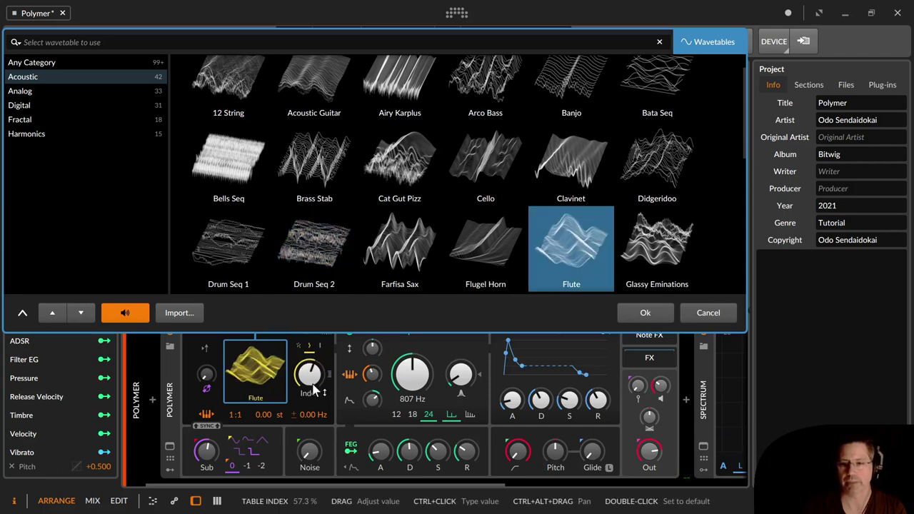
drag(314, 375, 314, 404)
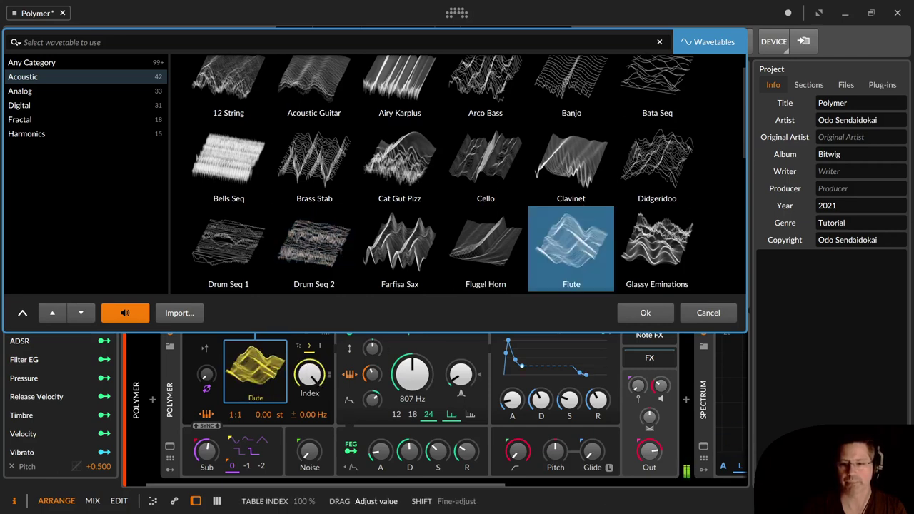
click(633, 275)
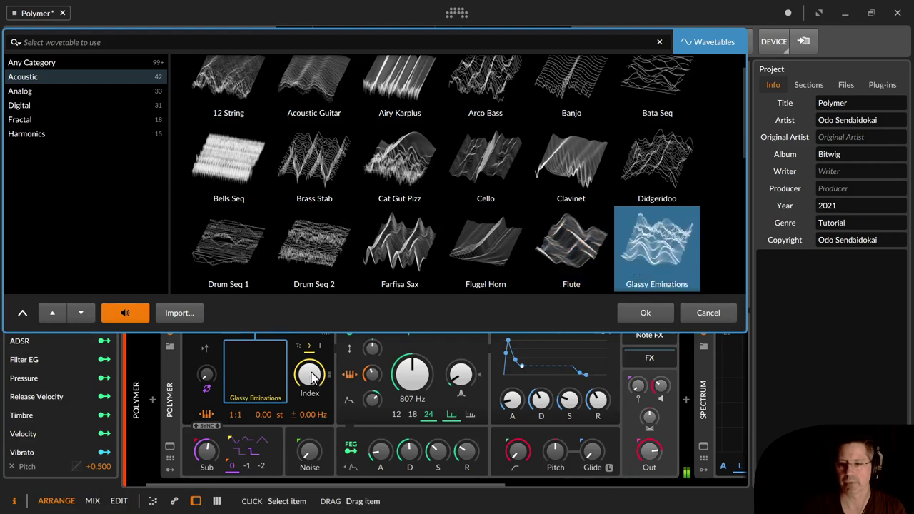
drag(311, 373, 311, 445)
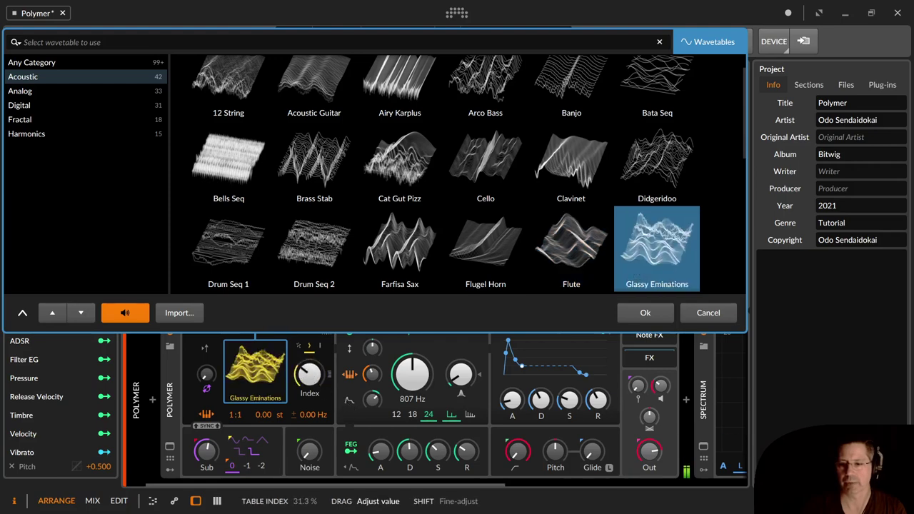
Audition the Analog wavetable Odyssey Bass with the index swept up to 100%, and cancel the wavetable selection
click(132, 91)
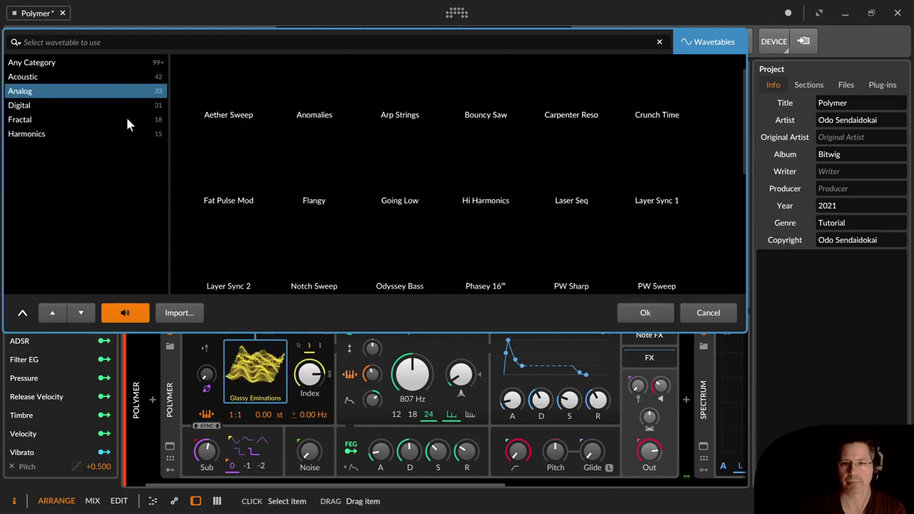
click(389, 270)
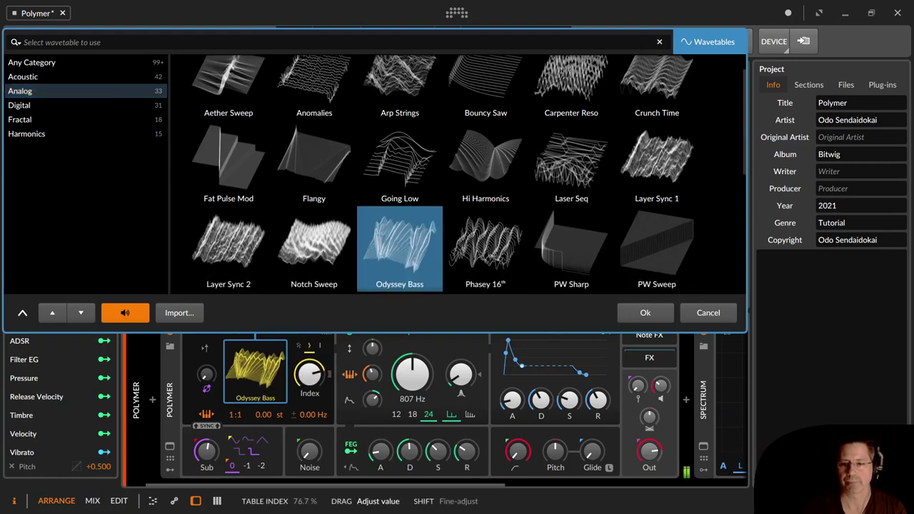
drag(309, 374, 310, 321)
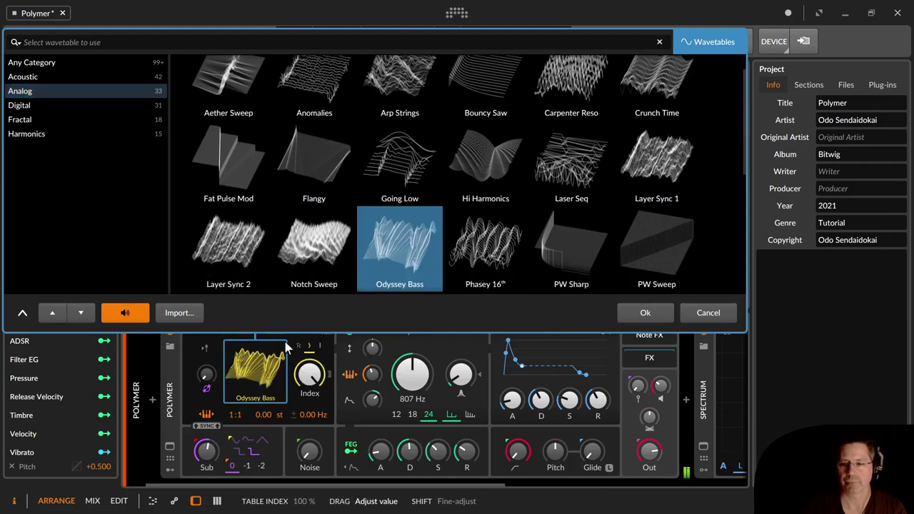
click(701, 312)
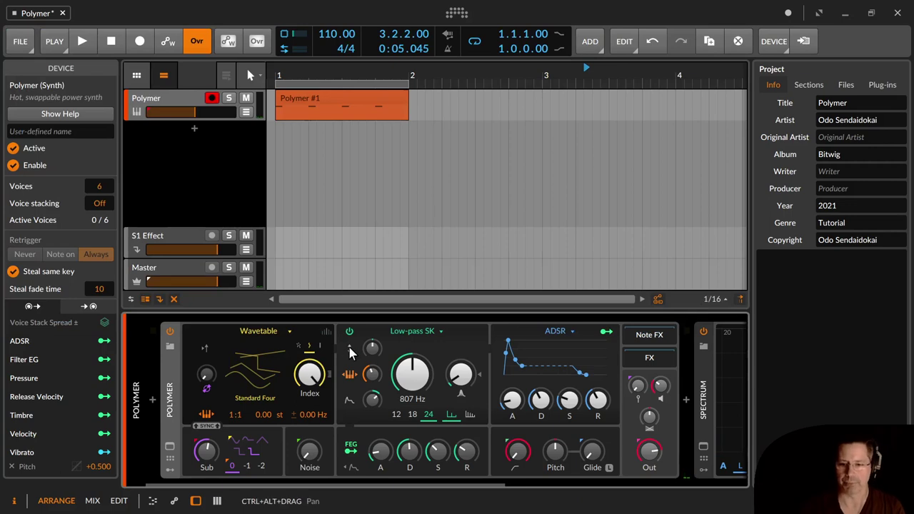
Reset the wavetable index to its default and sweep it through the Standard Four table
double_click(311, 375)
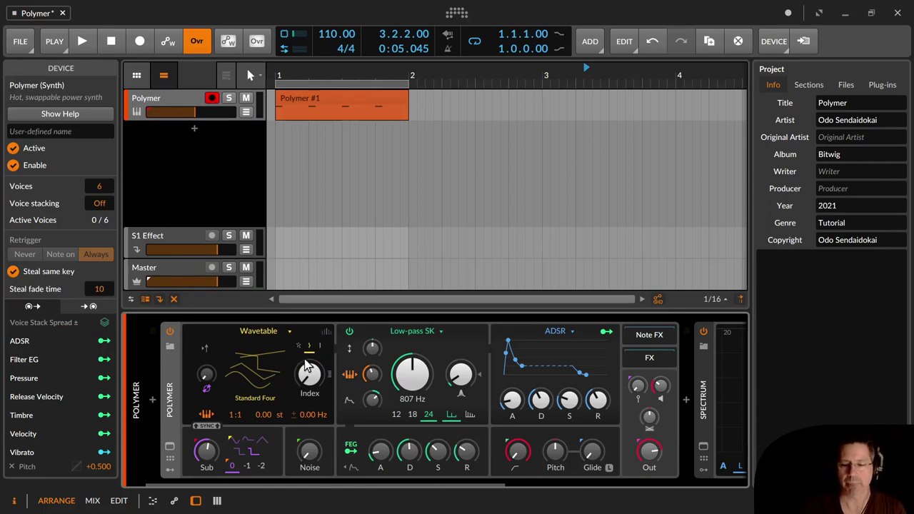
mouse_move(312, 387)
mouse_down()
mouse_move(312, 370)
mouse_move(312, 386)
mouse_up()
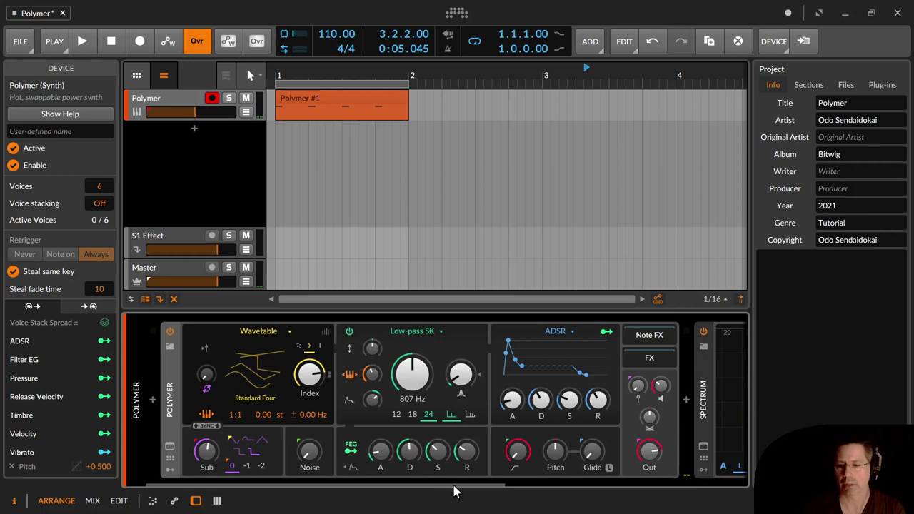
scroll(485, 486, down, 5)
scroll(471, 479, up, 5)
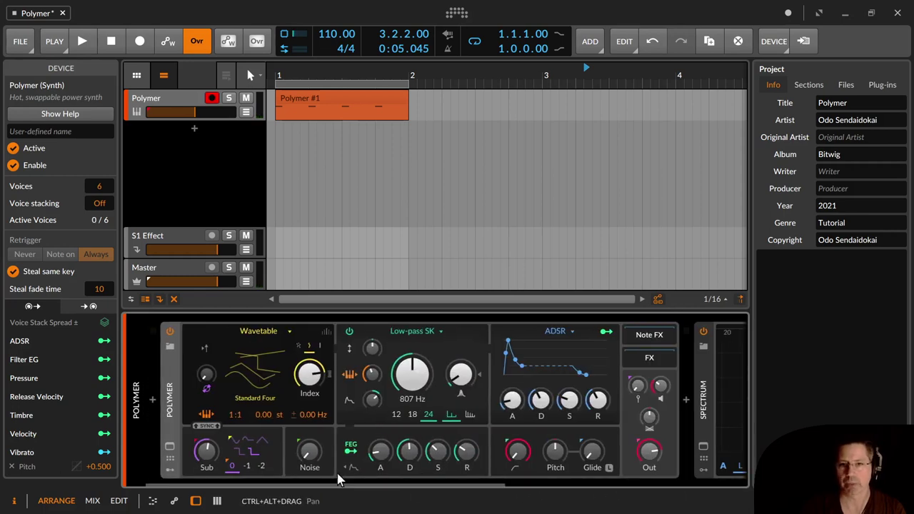
drag(308, 392, 309, 413)
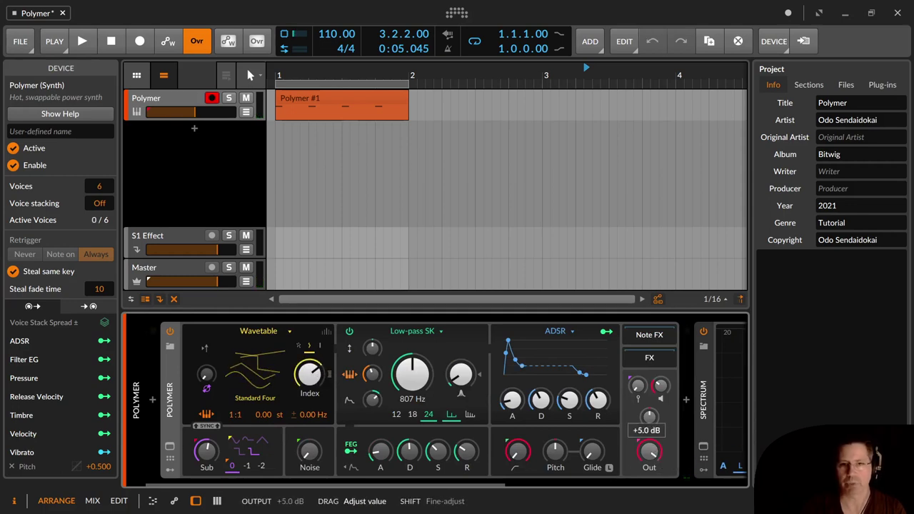
Raise the synth's output level and the Polymer track's volume, and turn the wavetable index up to its maximum
drag(649, 417, 649, 421)
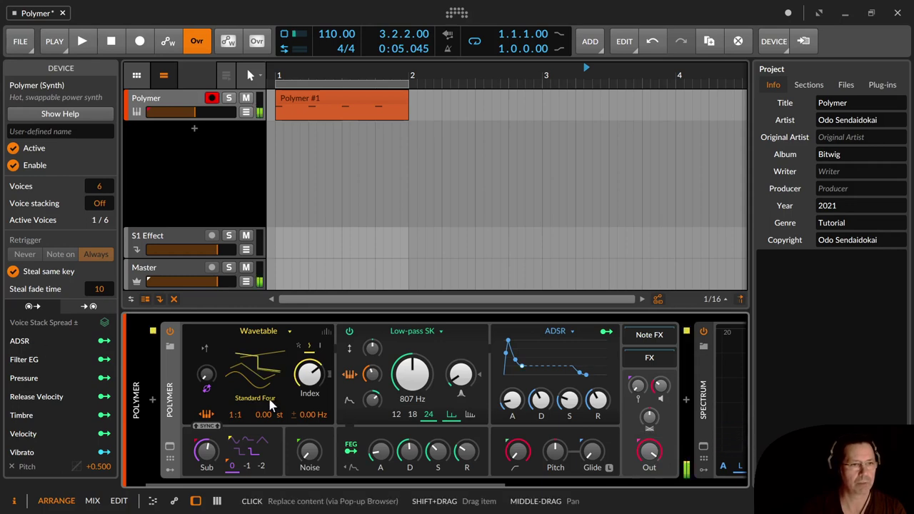
drag(194, 112, 205, 112)
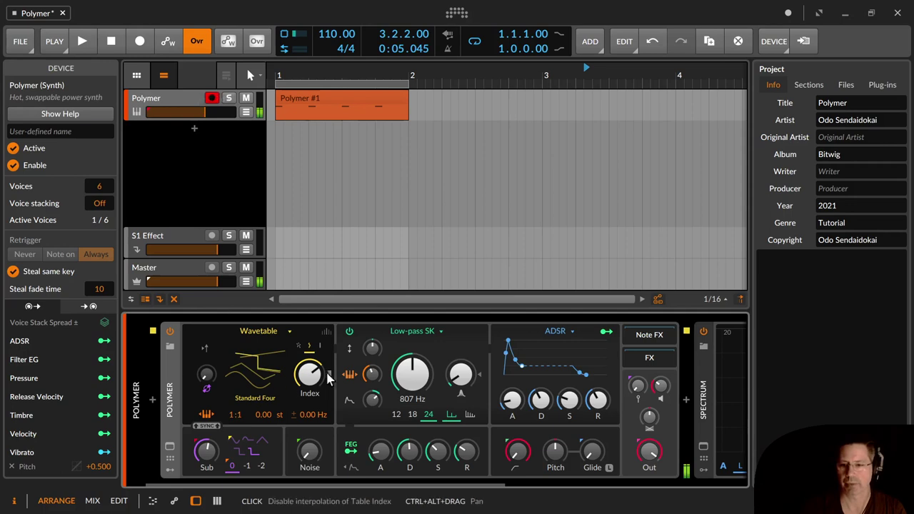
drag(310, 372, 299, 364)
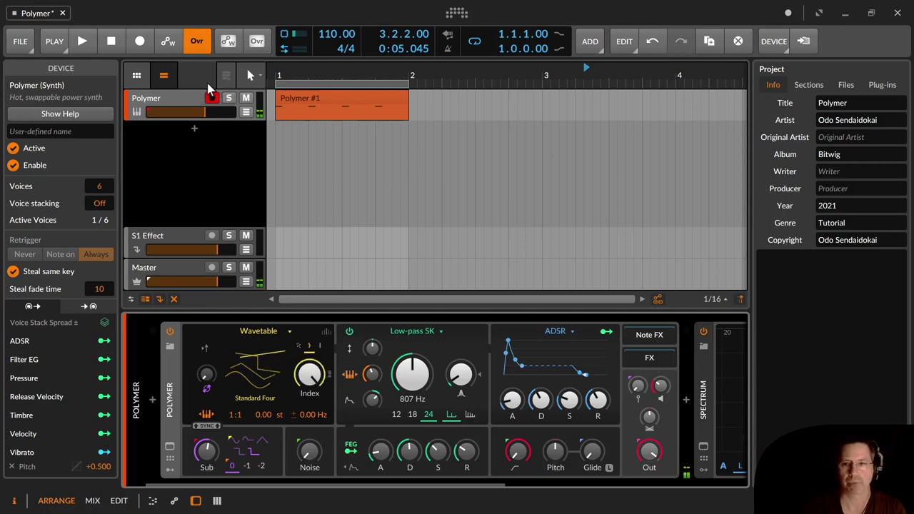
Raise the Polymer track's volume to about +1.3 dB
click(222, 118)
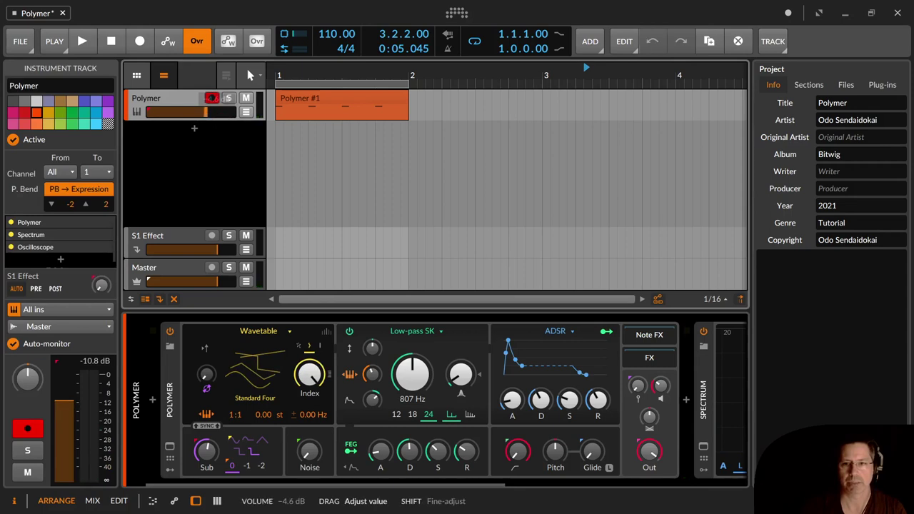
drag(206, 112, 217, 112)
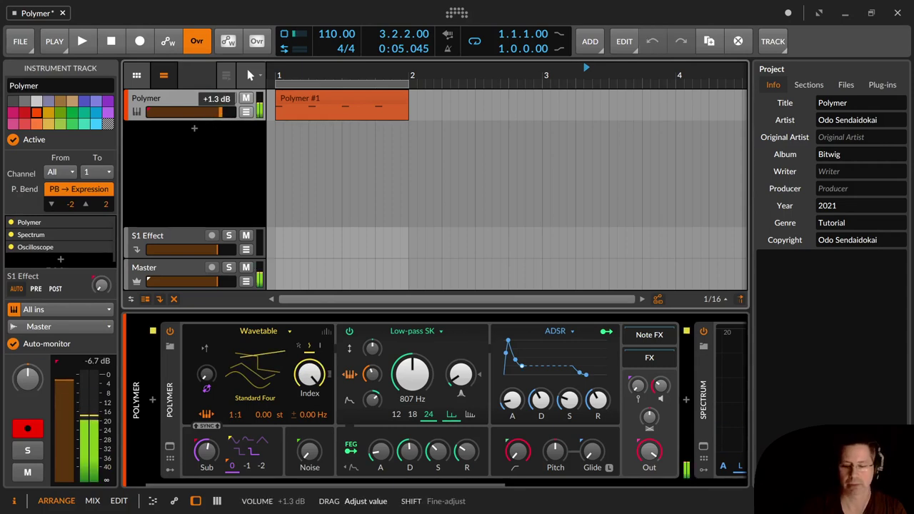
drag(221, 112, 221, 115)
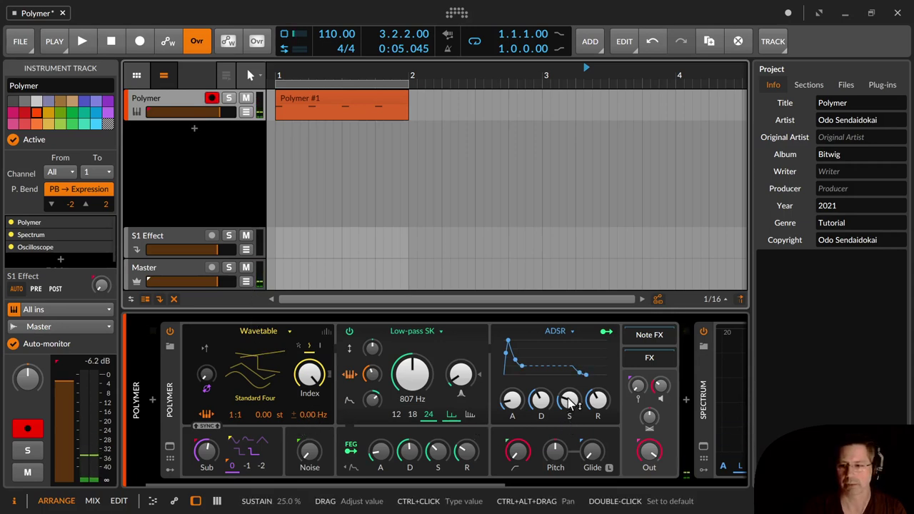
Raise the ADSR sustain, lower the Polymer track's volume slightly, and set the low-pass filter cutoff to 582 Hz
drag(570, 400, 570, 389)
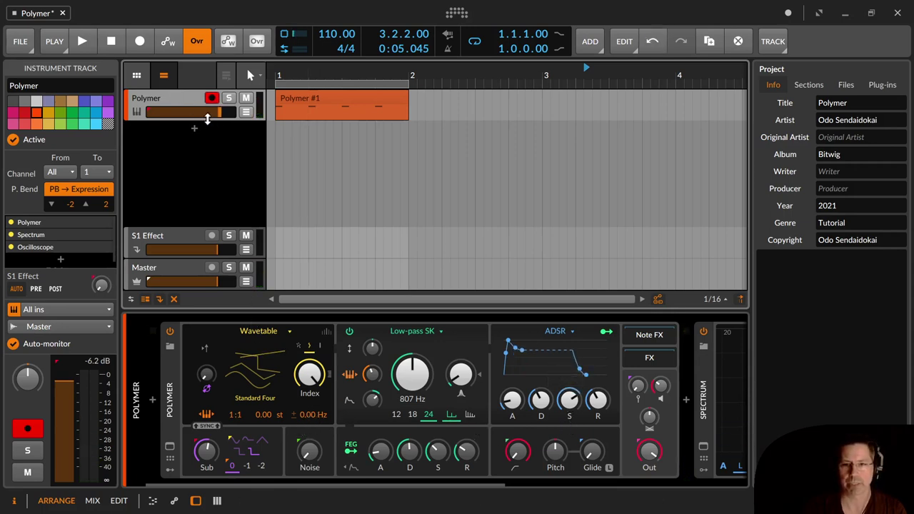
drag(215, 117, 211, 117)
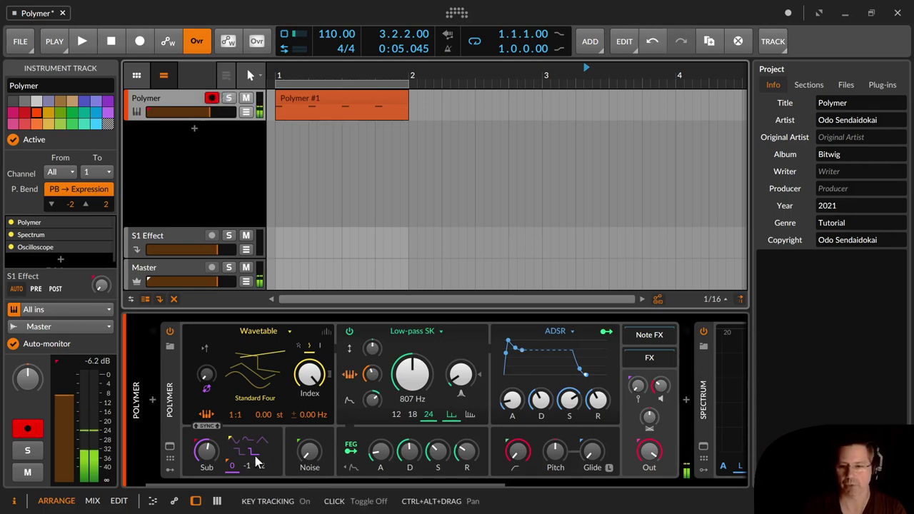
mouse_move(413, 373)
mouse_down()
mouse_move(413, 342)
mouse_move(412, 378)
mouse_up()
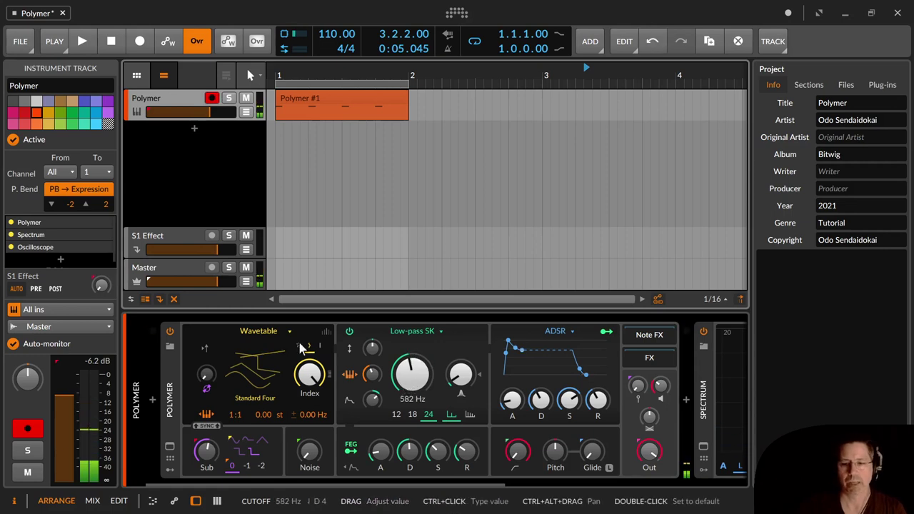
Sweep the wavetable index through the Standard Four table, starting from 0%, with the harmonic phases set to Original
drag(310, 374, 309, 444)
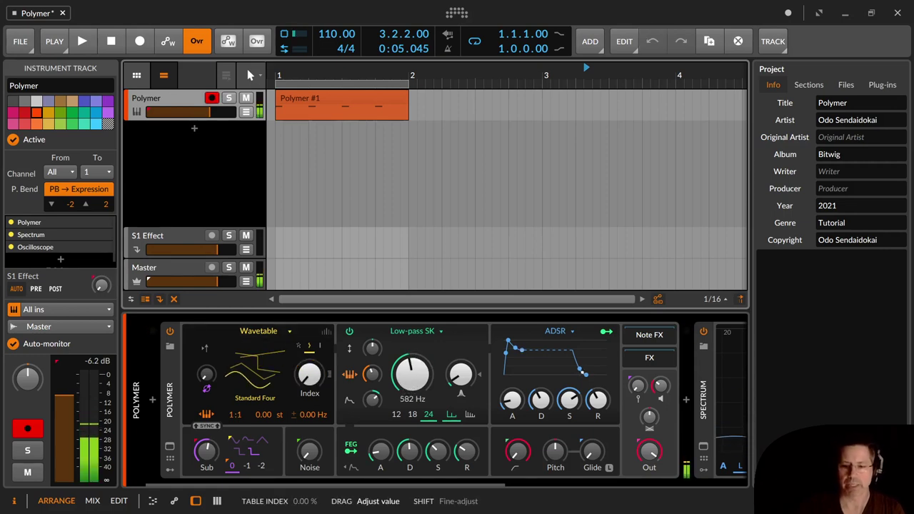
mouse_move(310, 376)
mouse_down()
mouse_move(310, 343)
mouse_move(310, 360)
mouse_up()
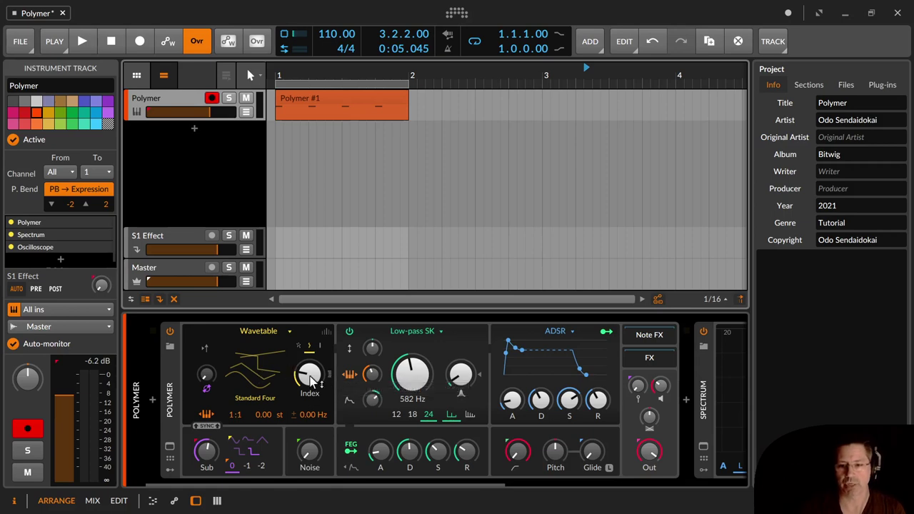
drag(311, 377, 311, 342)
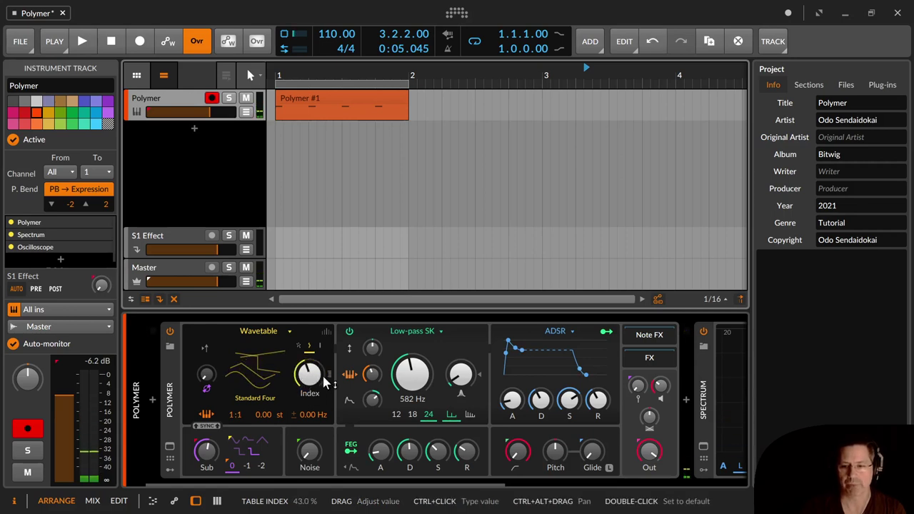
drag(315, 385, 312, 432)
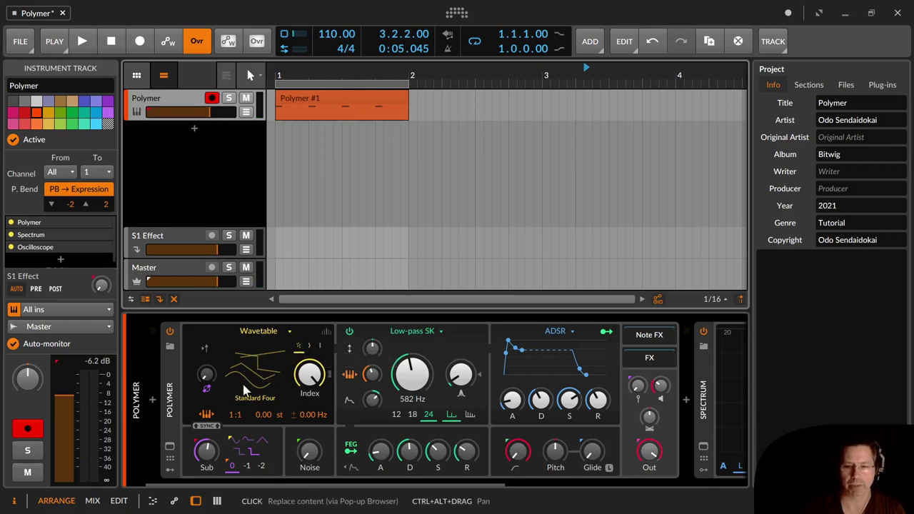
Switch the wavetable's harmonic phases to Diffuse and sweep the table index
drag(314, 388, 314, 437)
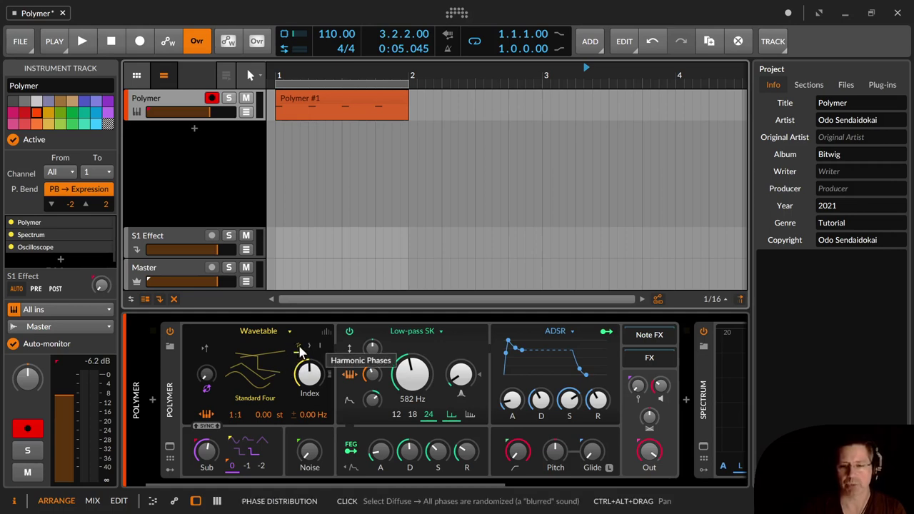
click(301, 351)
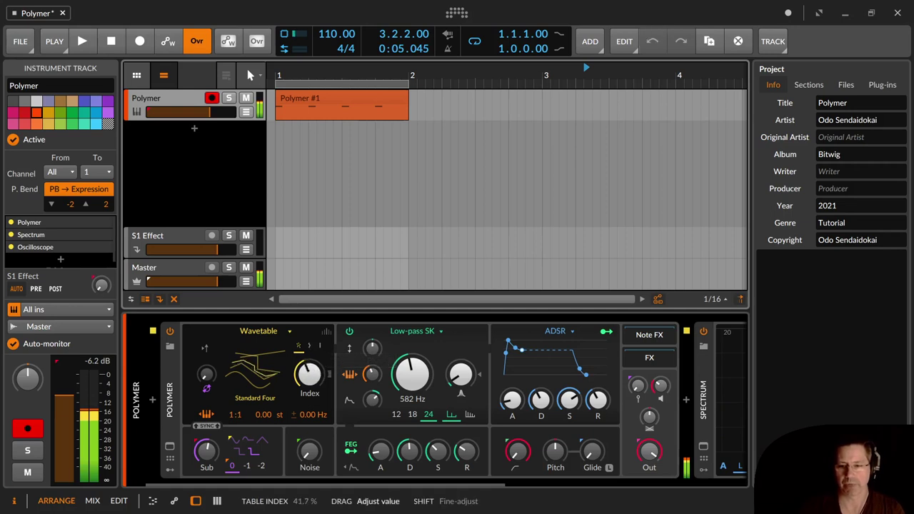
drag(310, 374, 309, 351)
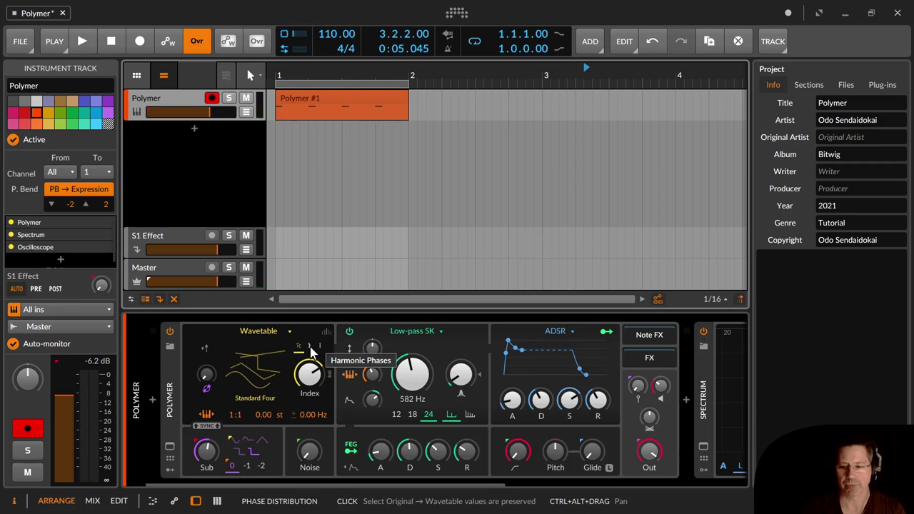
Compare the Original and third harmonic phase modes while sweeping the index, ending on Original with the index at its minimum
click(311, 350)
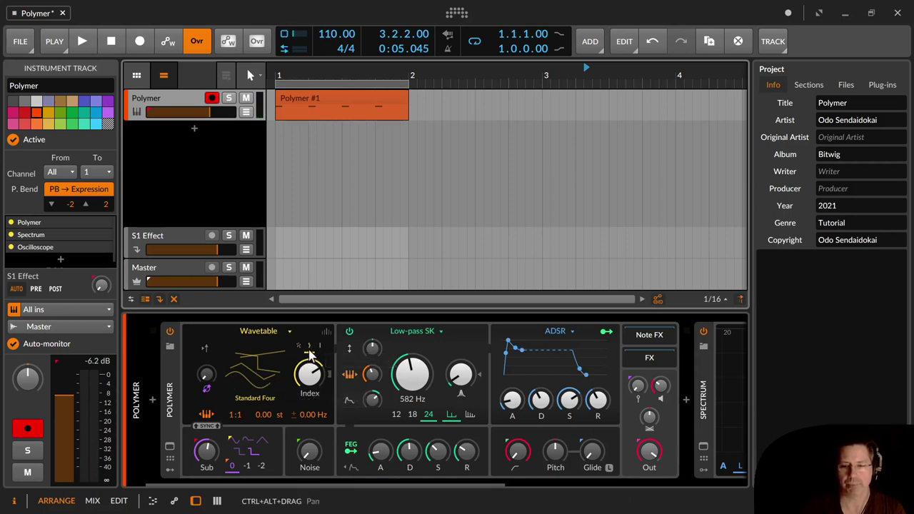
drag(311, 372, 321, 346)
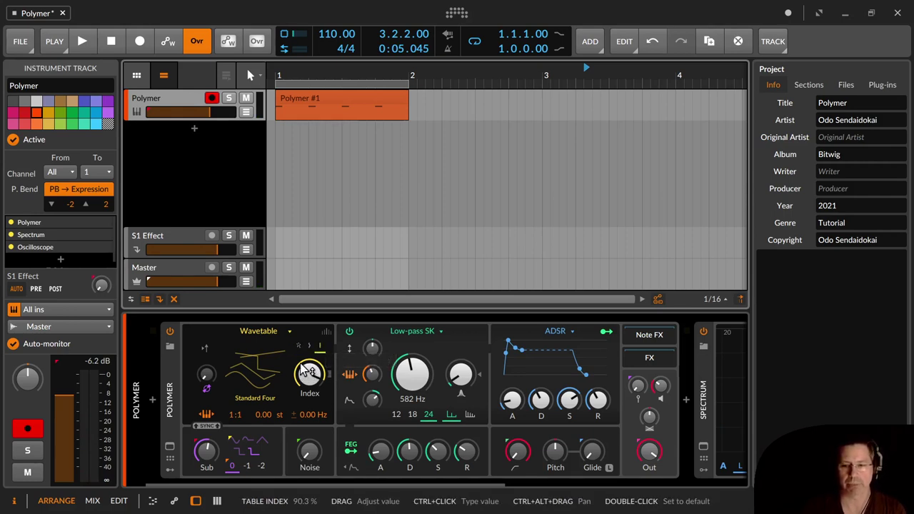
drag(307, 370, 307, 381)
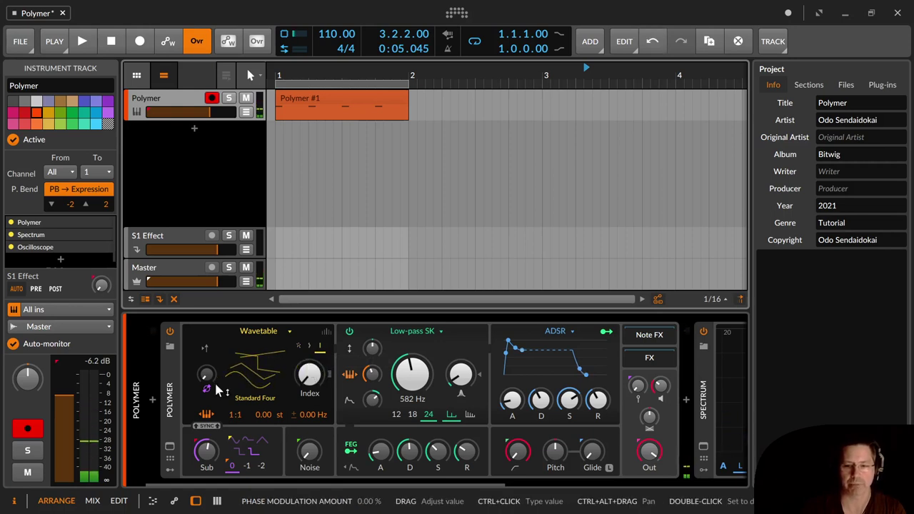
click(300, 346)
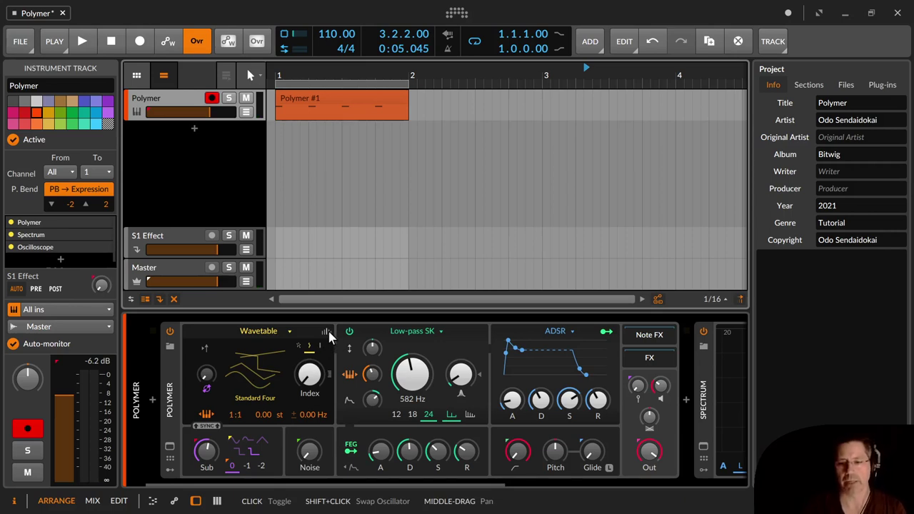
Show the oscillator's unison settings, select 3 voices and reduce the unison spread to 9%
click(328, 331)
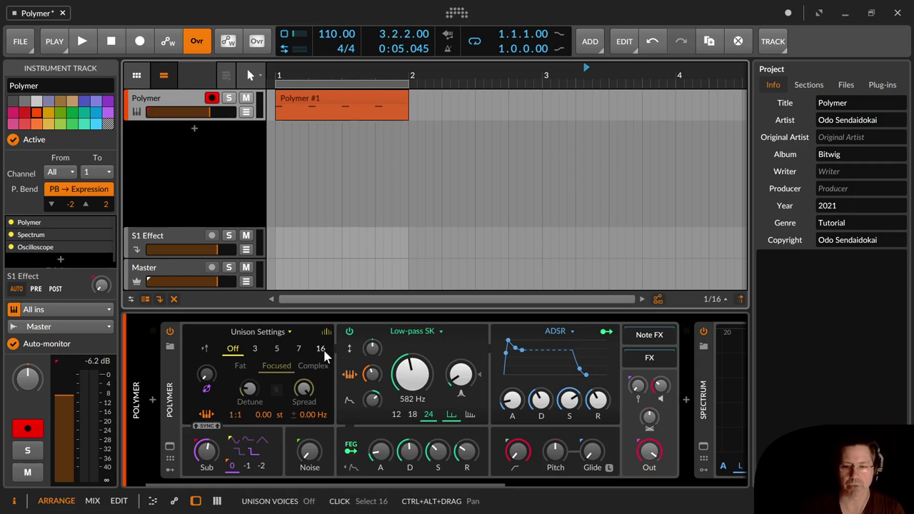
click(263, 352)
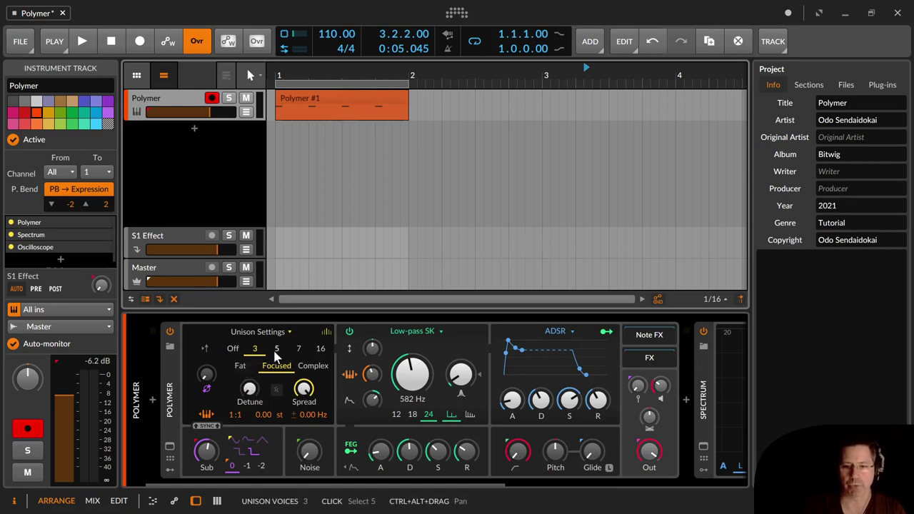
drag(303, 388, 304, 421)
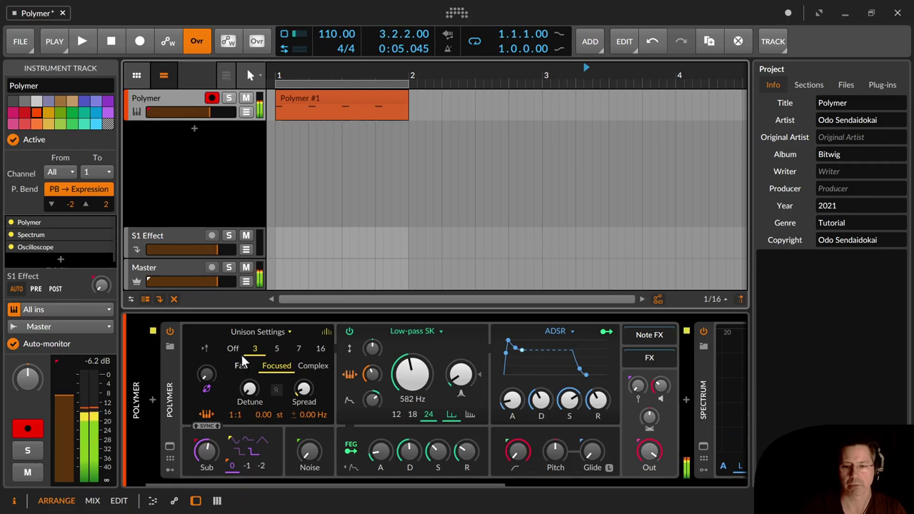
Step the unison through 5, 7 and 16 voices, then raise the spread fully and the detune to 77 cents
click(277, 350)
click(300, 350)
click(320, 350)
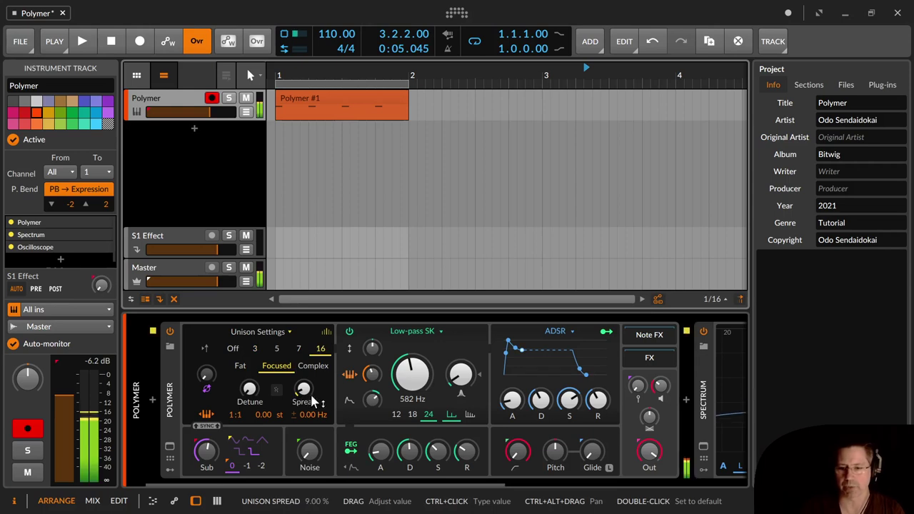
drag(302, 389, 302, 379)
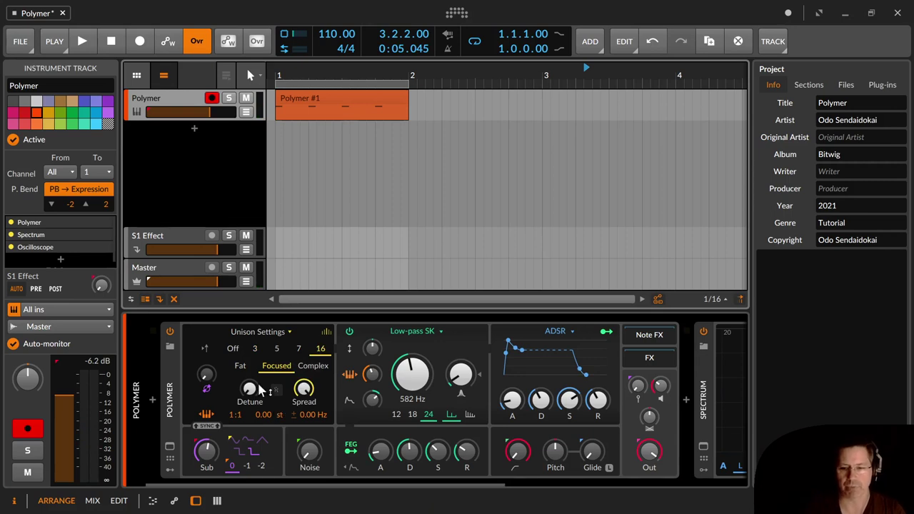
mouse_move(255, 392)
mouse_down()
mouse_move(247, 373)
mouse_move(250, 384)
mouse_up()
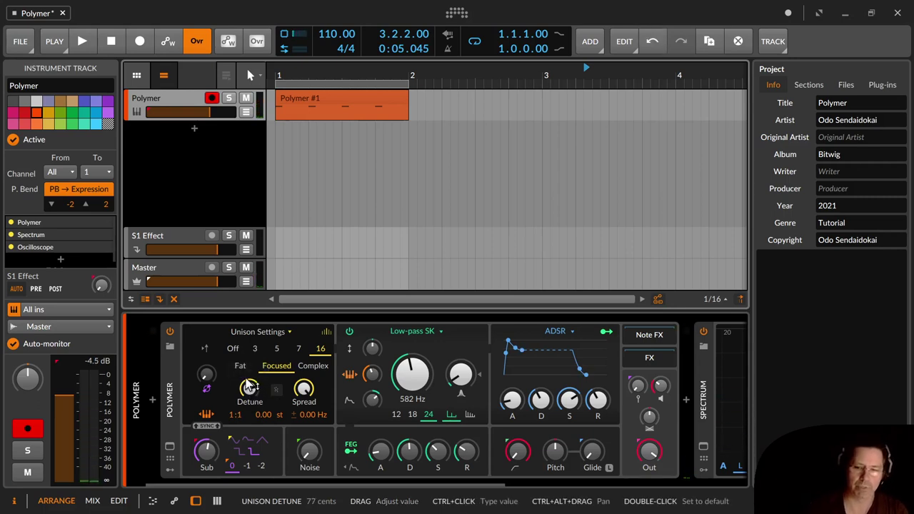
Set the unison to 5 voices with 50 cents detune and full spread, and try the Spread Unison Phases option
click(281, 353)
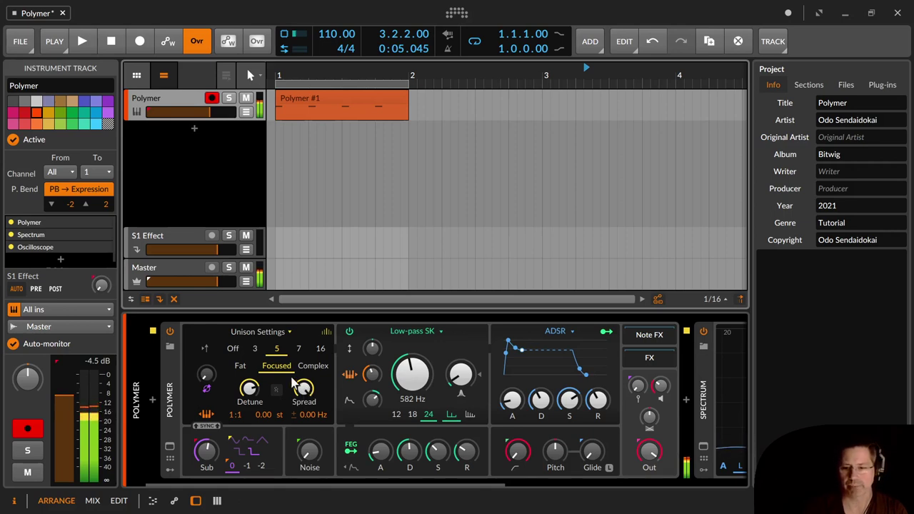
mouse_move(249, 388)
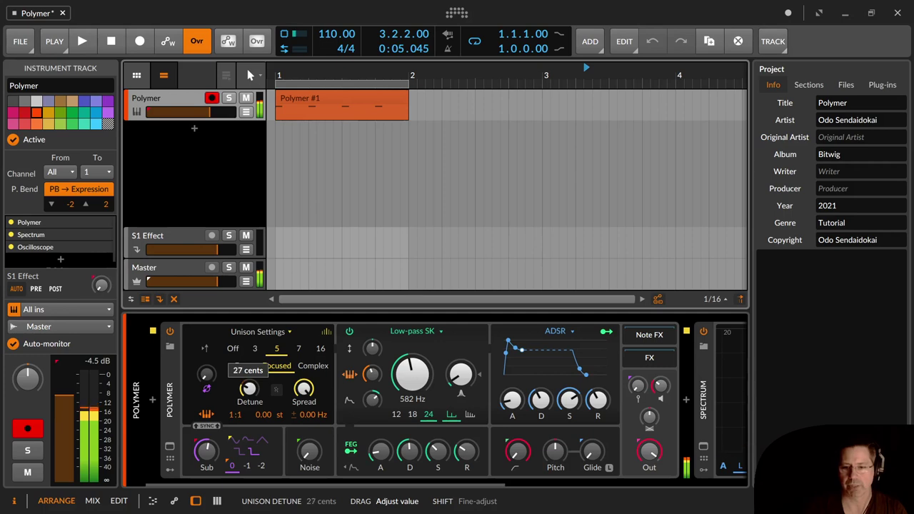
drag(249, 388, 249, 360)
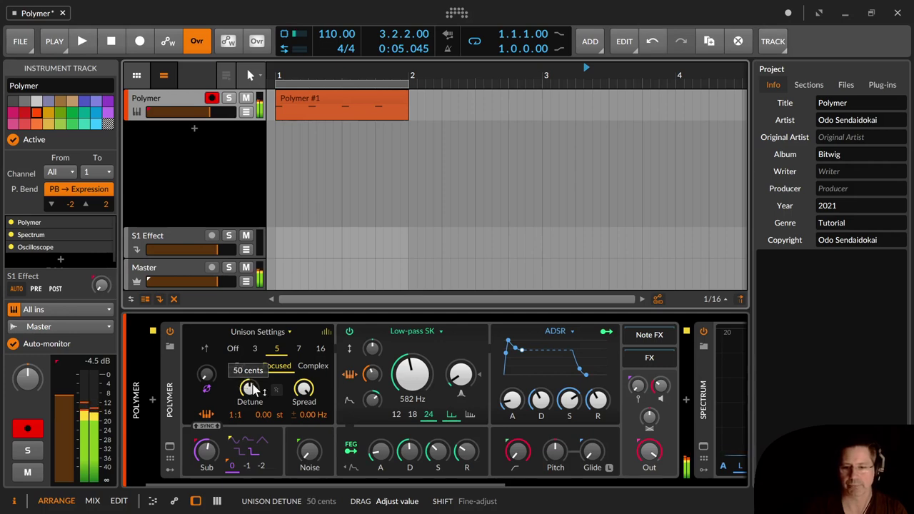
drag(304, 388, 289, 368)
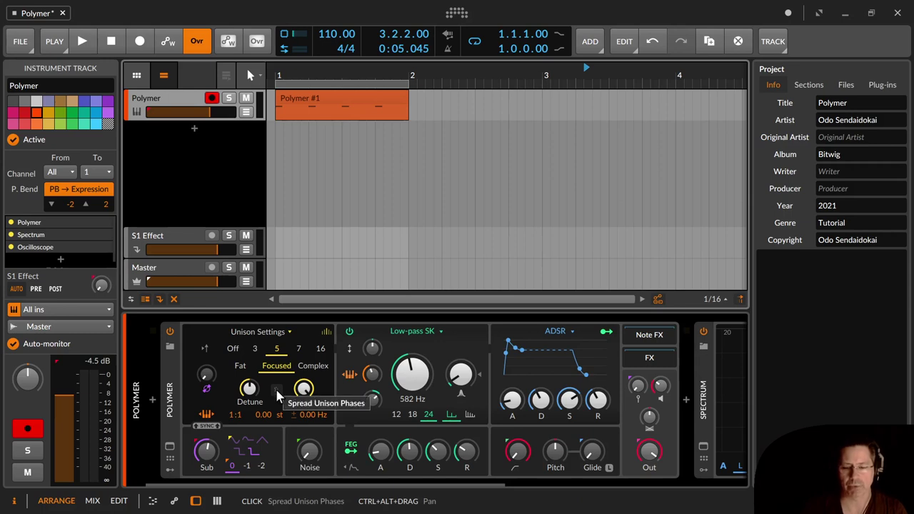
click(277, 391)
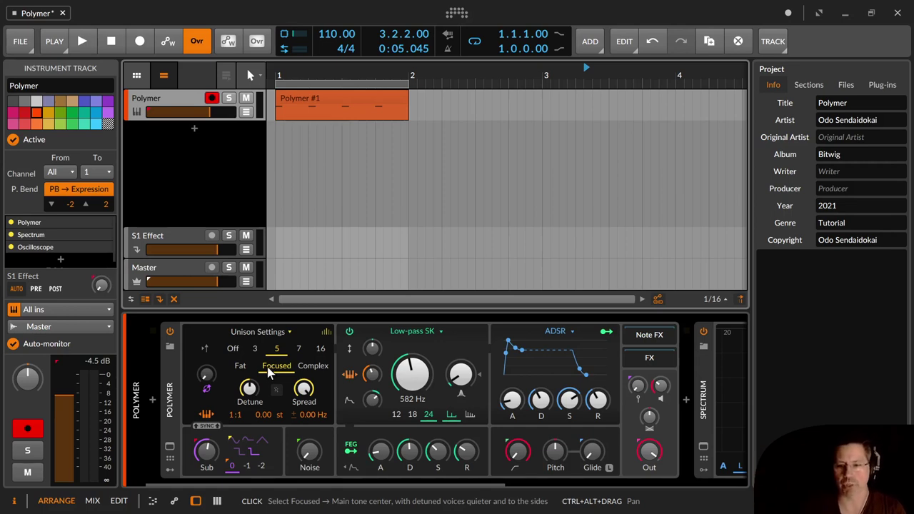
Compare the Fat and Focused unison modes with 5 voices while varying the detune
click(241, 366)
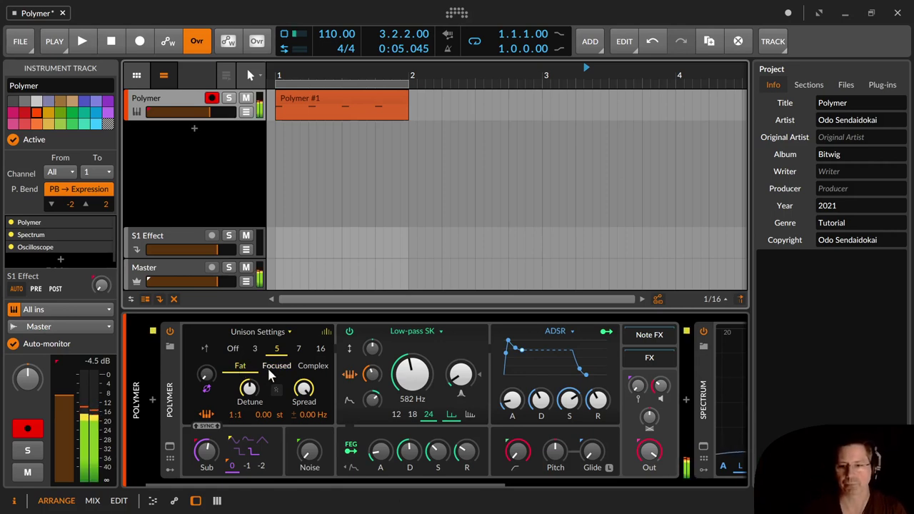
click(272, 370)
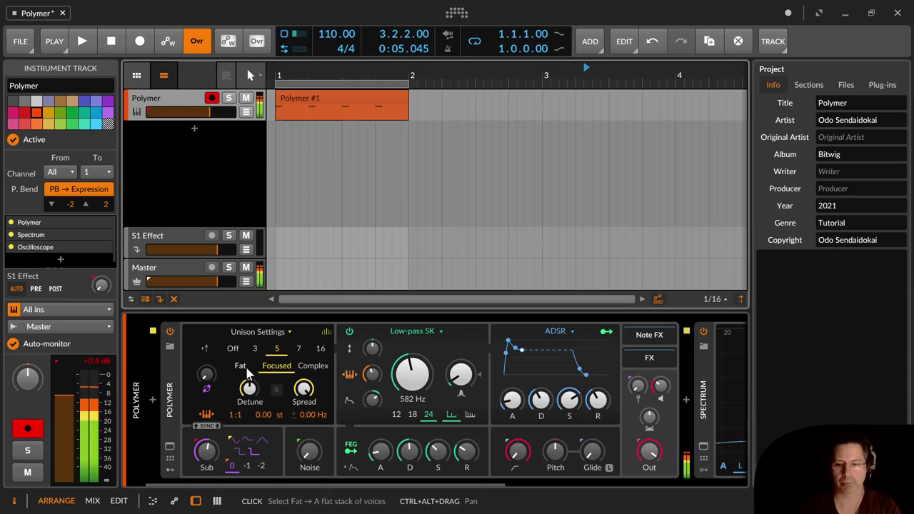
click(241, 366)
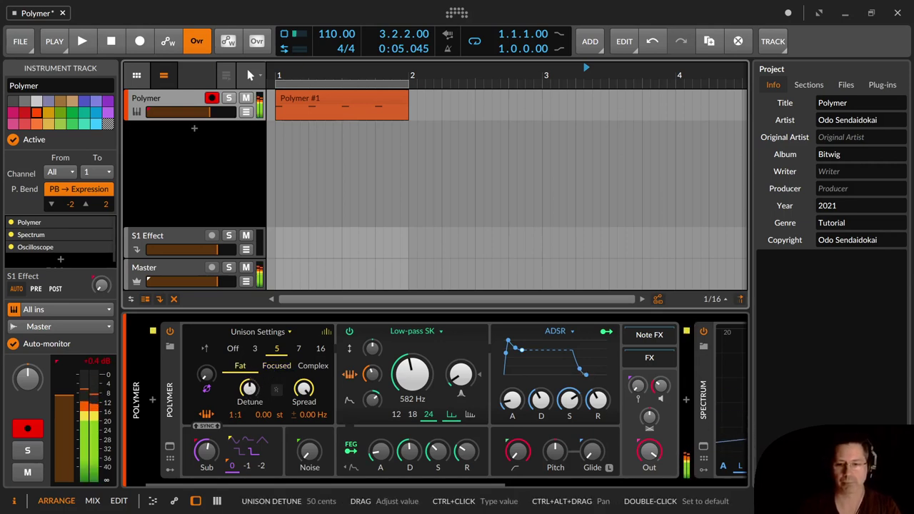
drag(248, 388, 248, 379)
click(277, 366)
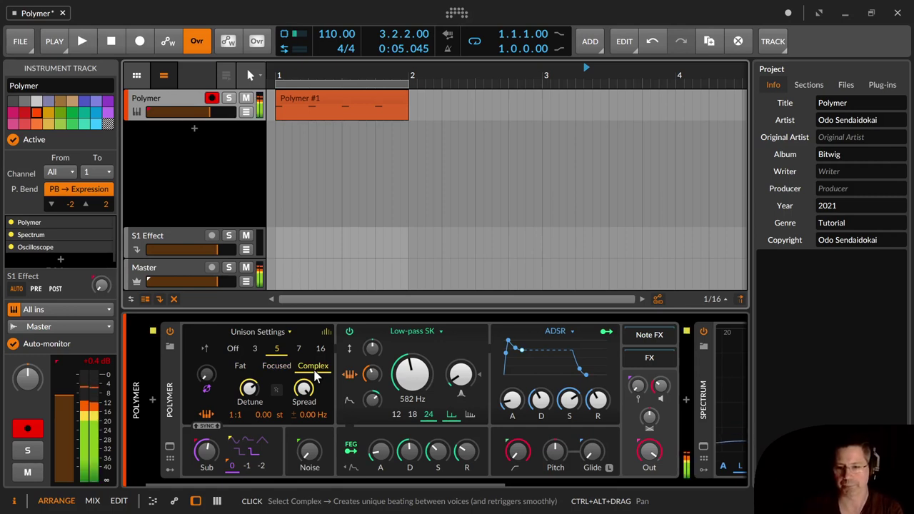
Compare the Focused mode with Complex, then vary the unison detune and spread in Complex mode
click(278, 366)
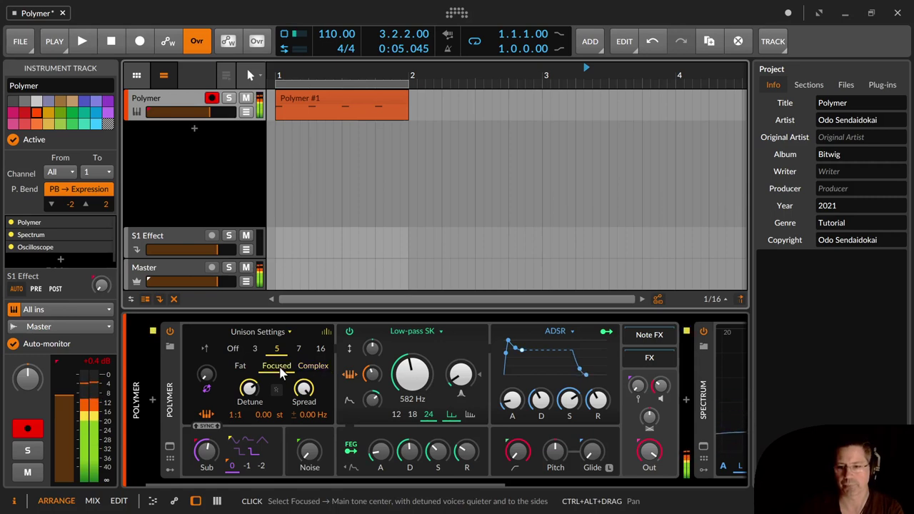
click(308, 369)
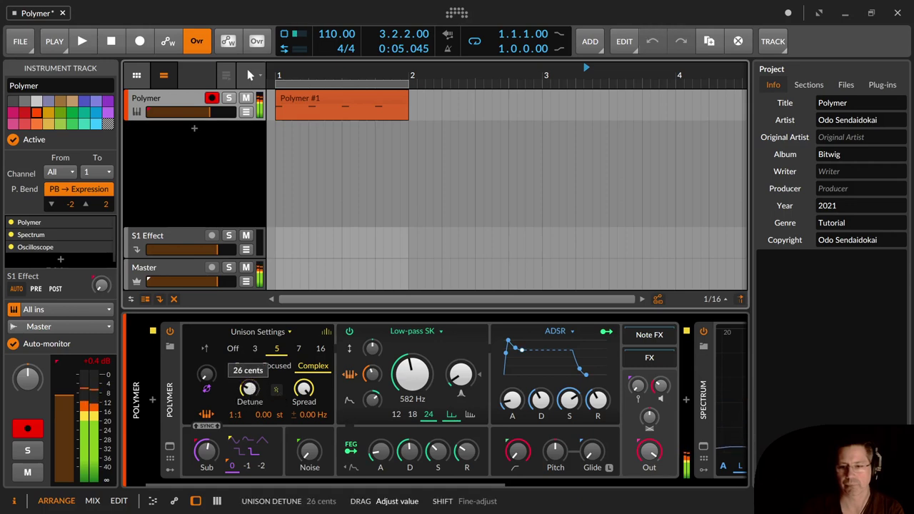
drag(250, 389, 250, 378)
drag(304, 388, 250, 394)
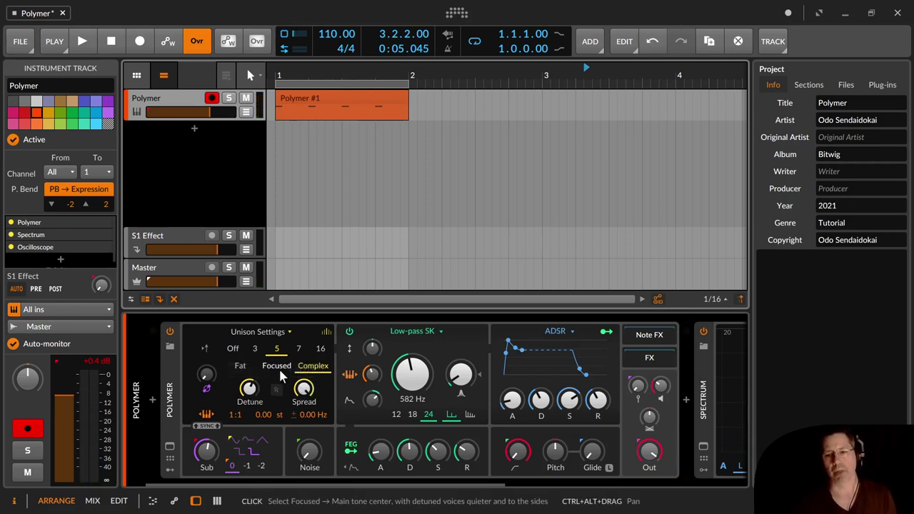
Raise the unison to 7 and then 16 voices, and compare the Focused and Complex modes before selecting Fat
click(300, 350)
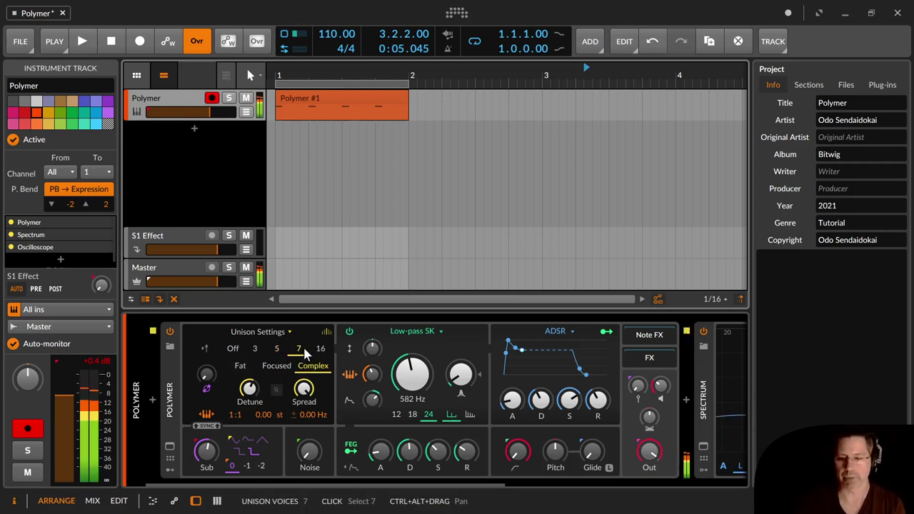
click(321, 348)
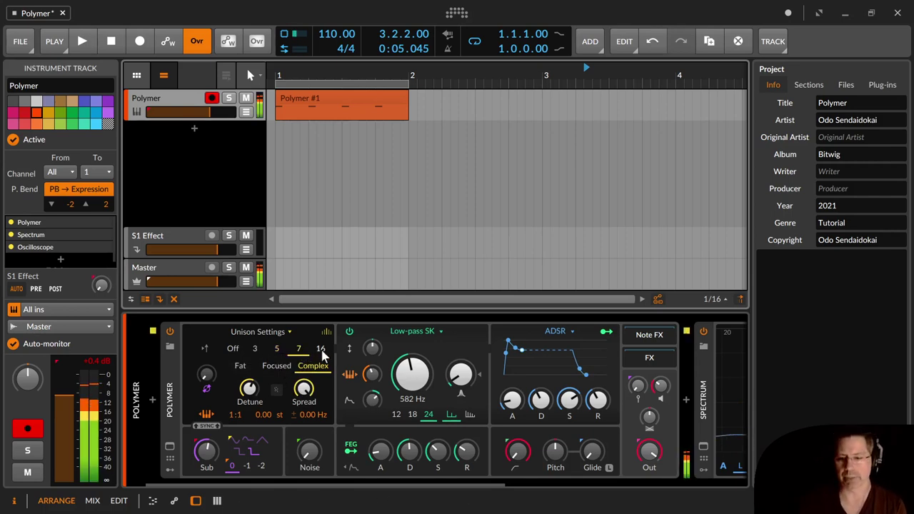
click(279, 368)
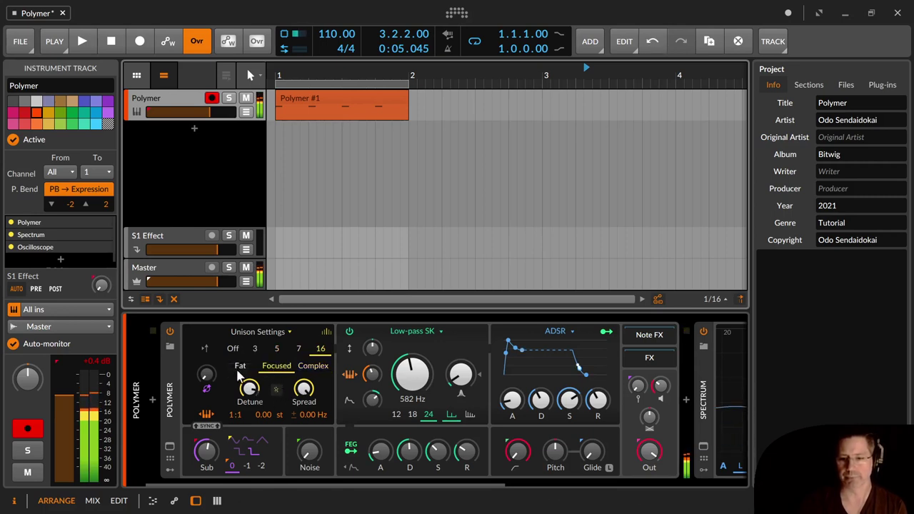
click(314, 373)
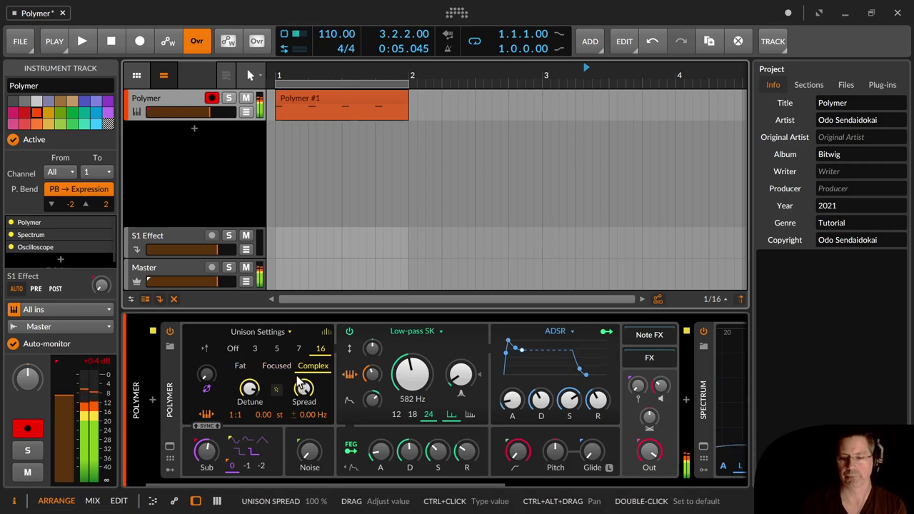
click(283, 369)
click(305, 370)
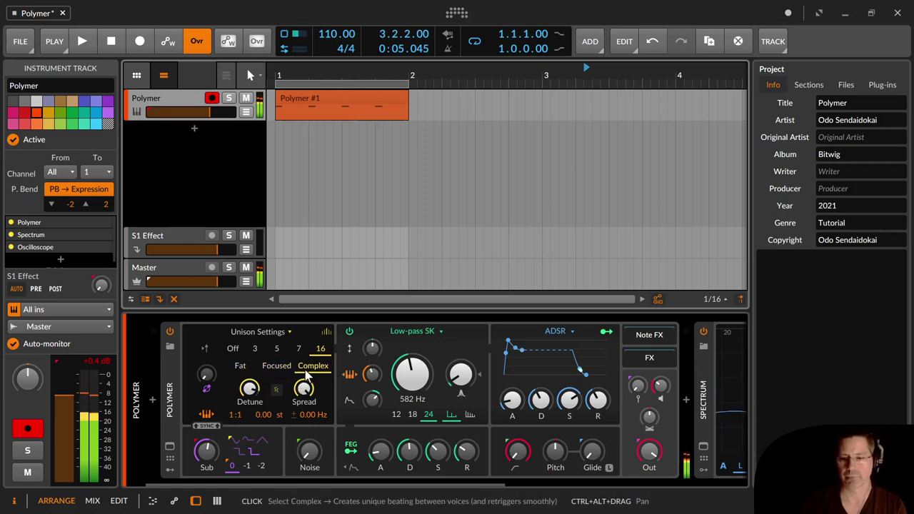
click(239, 369)
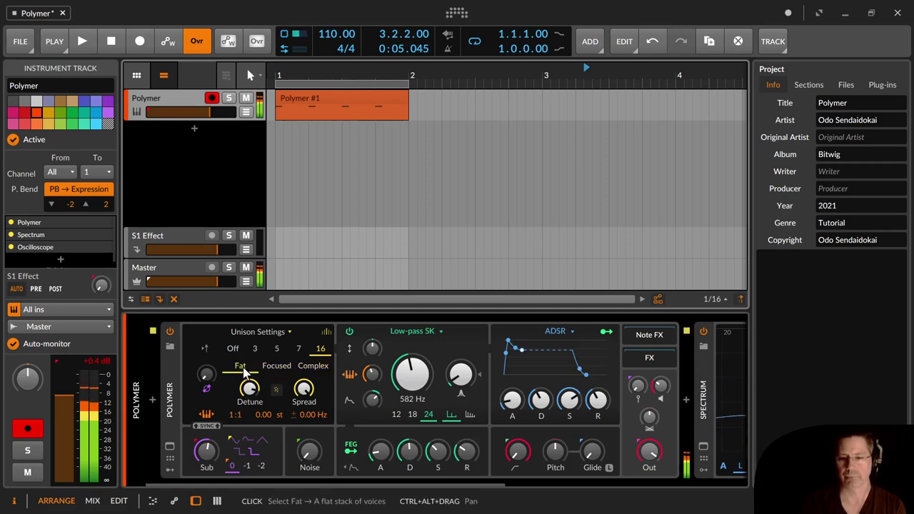
Compare the Fat, Focused and Complex unison modes with 16 voices, ending on Complex, and turn the unison off
click(312, 368)
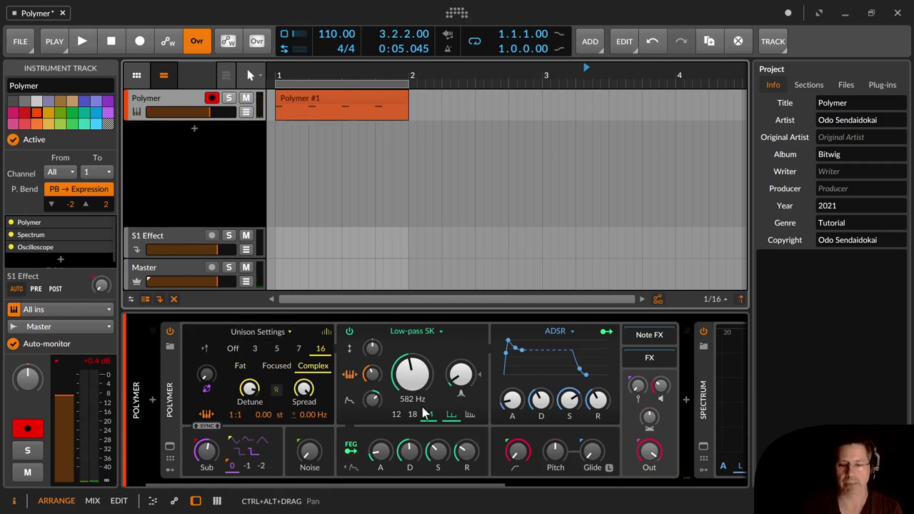
click(242, 366)
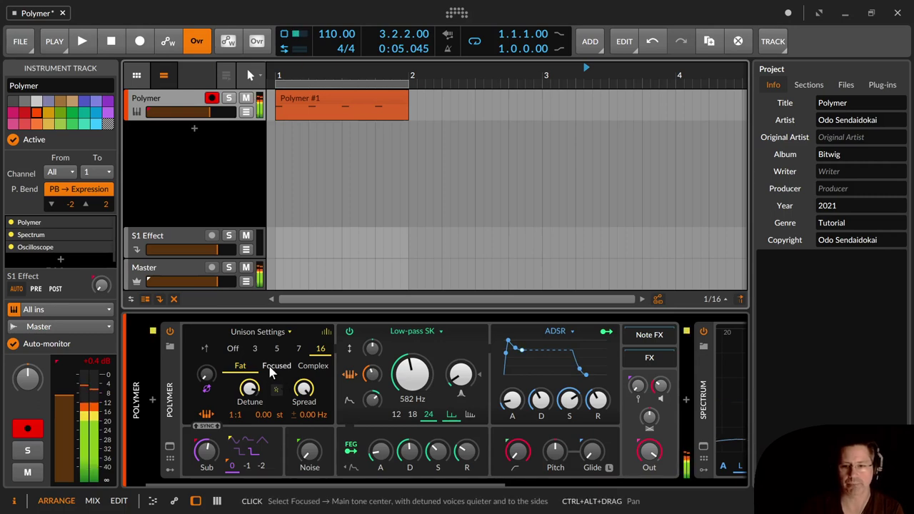
click(270, 368)
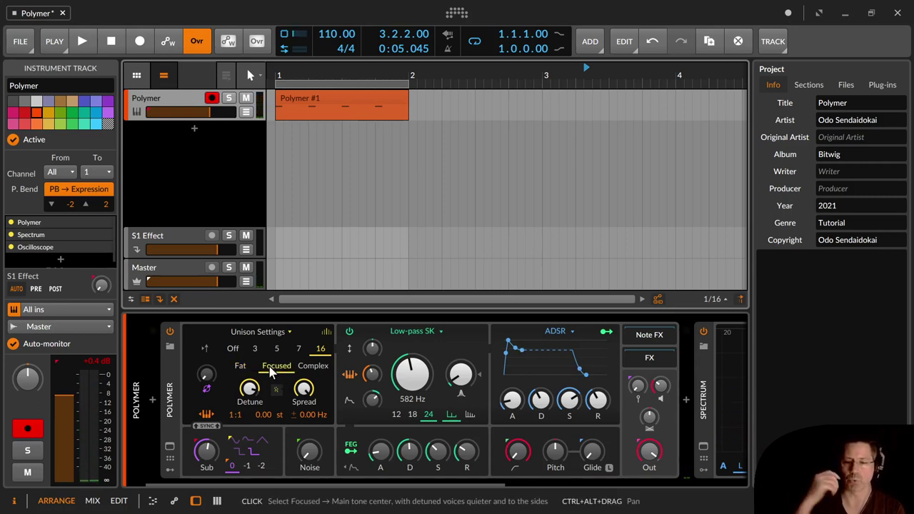
click(319, 368)
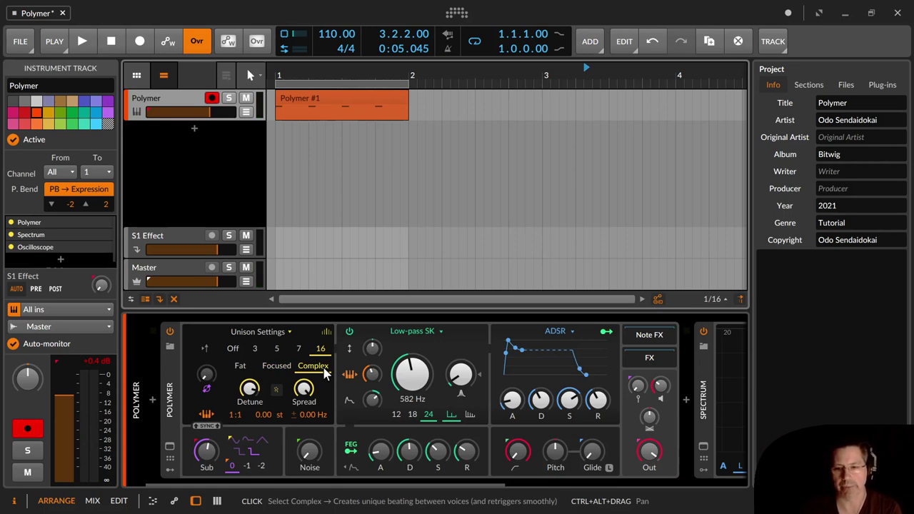
click(278, 368)
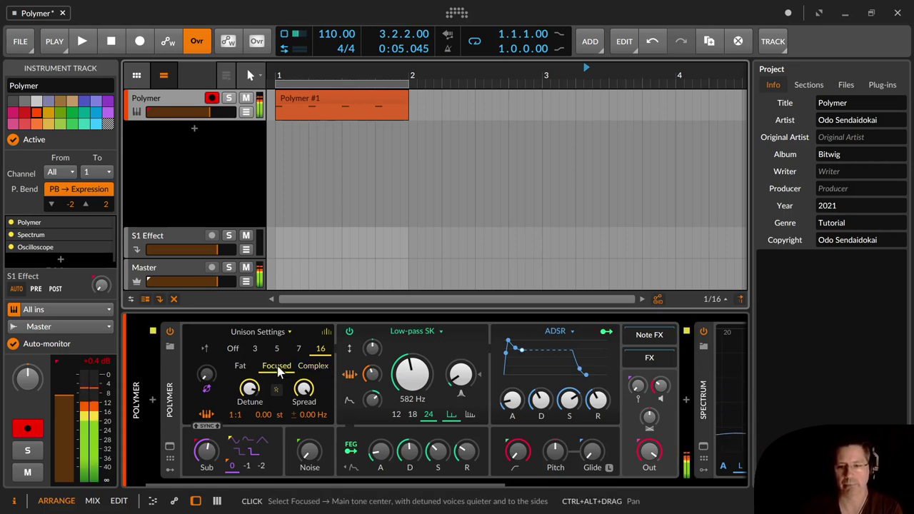
click(314, 369)
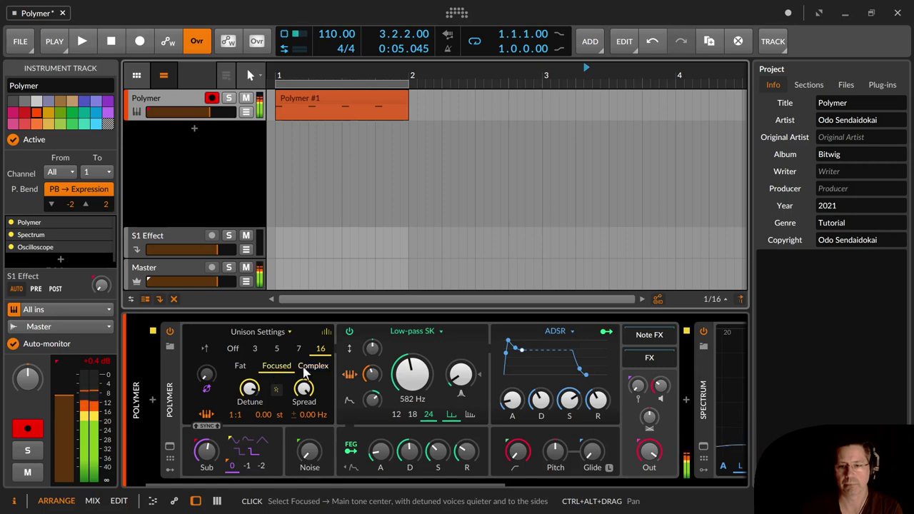
click(249, 368)
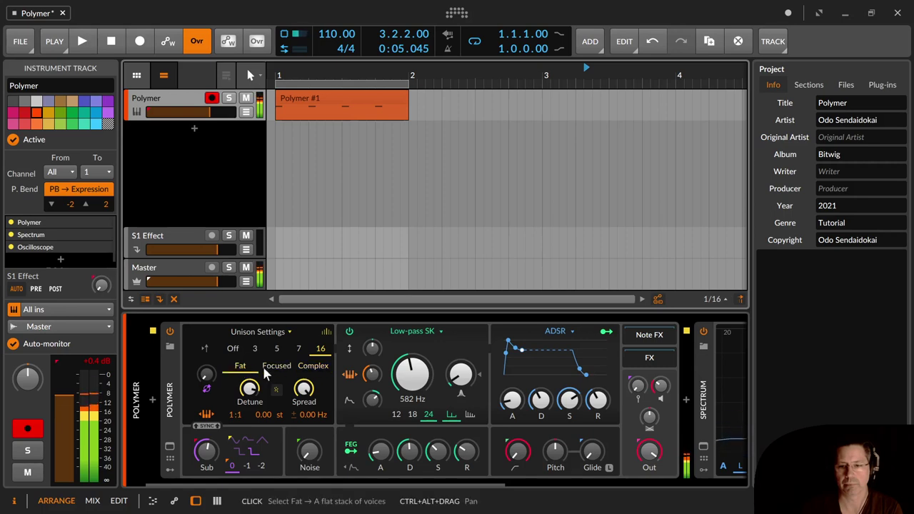
click(279, 367)
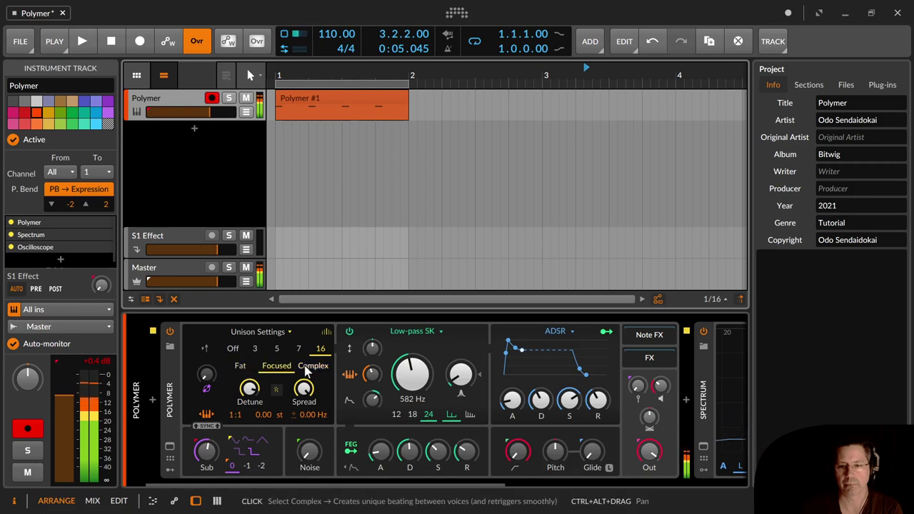
click(313, 367)
click(243, 368)
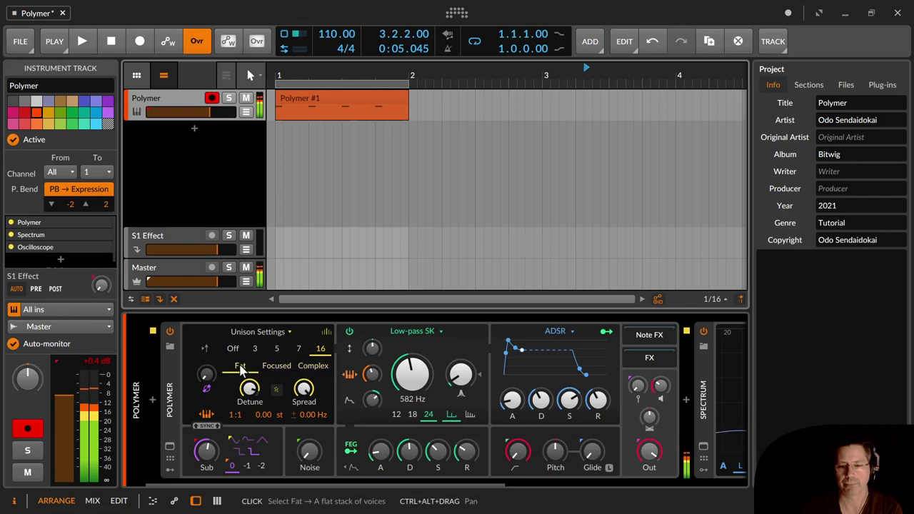
click(309, 367)
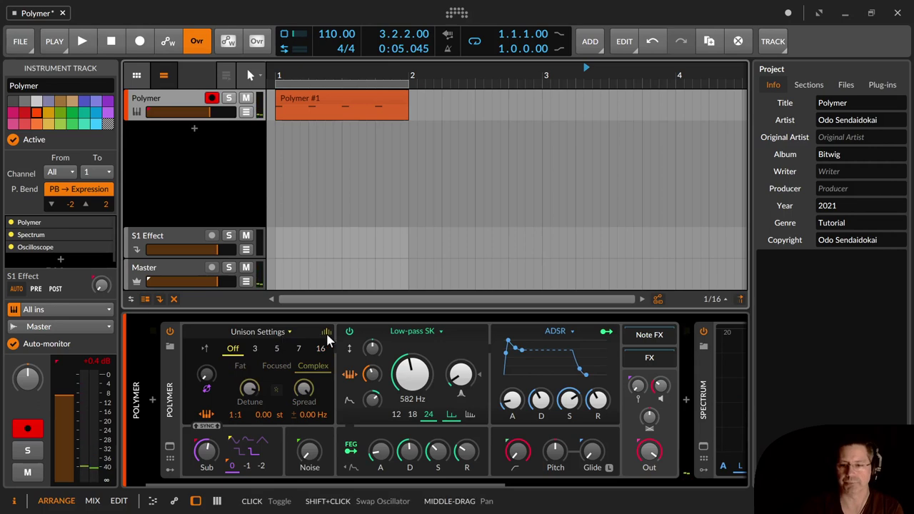
Close the unison settings and switch the oscillator from Wavetable to Phase-1
click(326, 333)
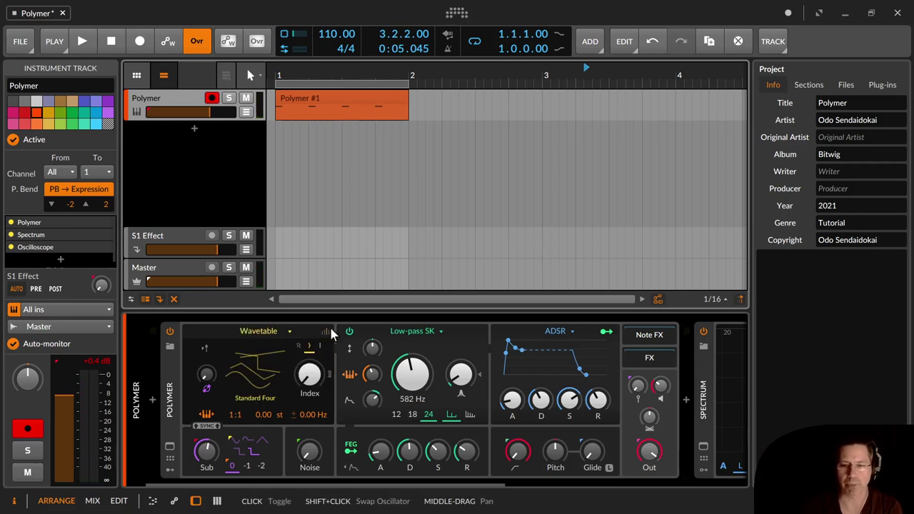
click(282, 331)
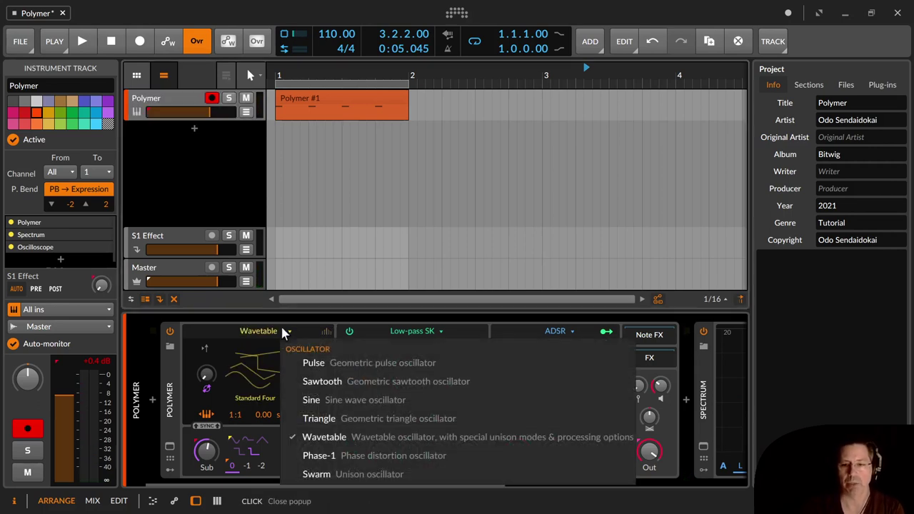
click(316, 456)
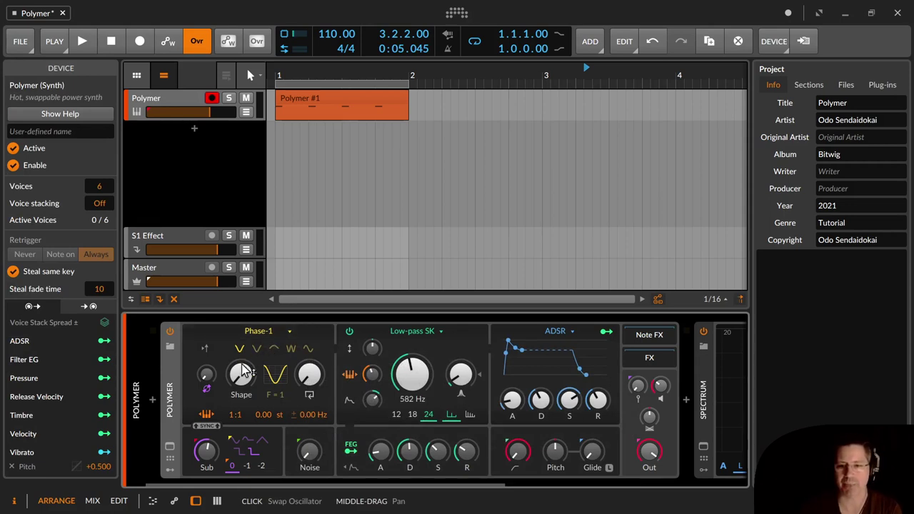
Try the Phase-1 oscillator's algorithms, including Half, Double and Sine, and raise its Shape
click(278, 350)
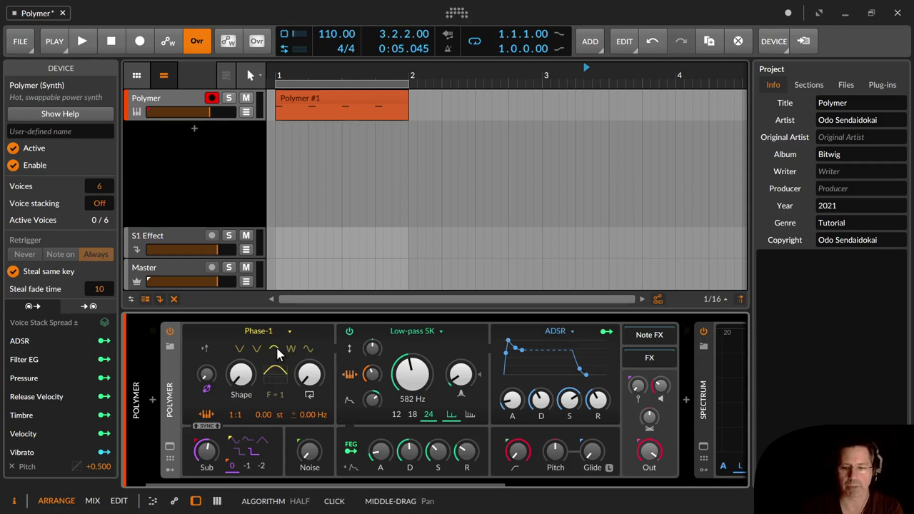
click(292, 352)
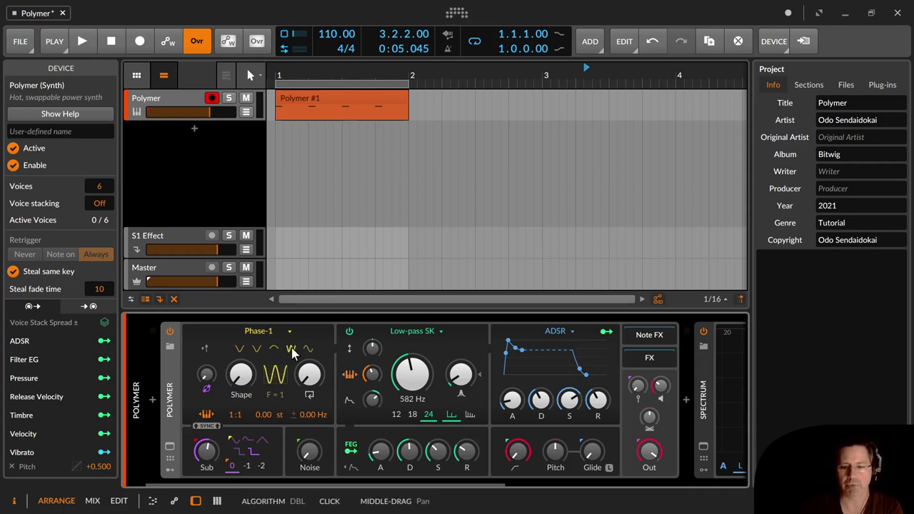
click(308, 350)
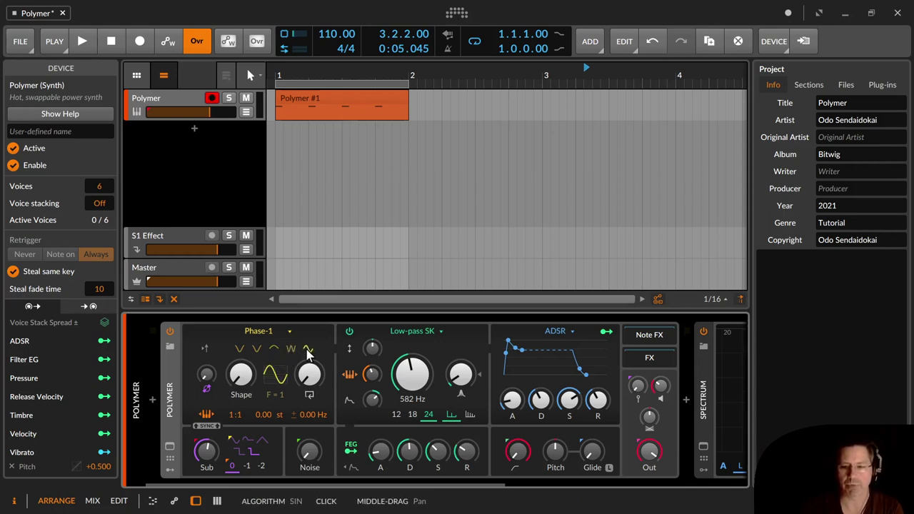
mouse_move(232, 379)
mouse_down()
mouse_move(239, 357)
mouse_move(241, 396)
mouse_move(241, 361)
mouse_move(241, 393)
mouse_move(241, 380)
mouse_up()
click(256, 351)
click(274, 349)
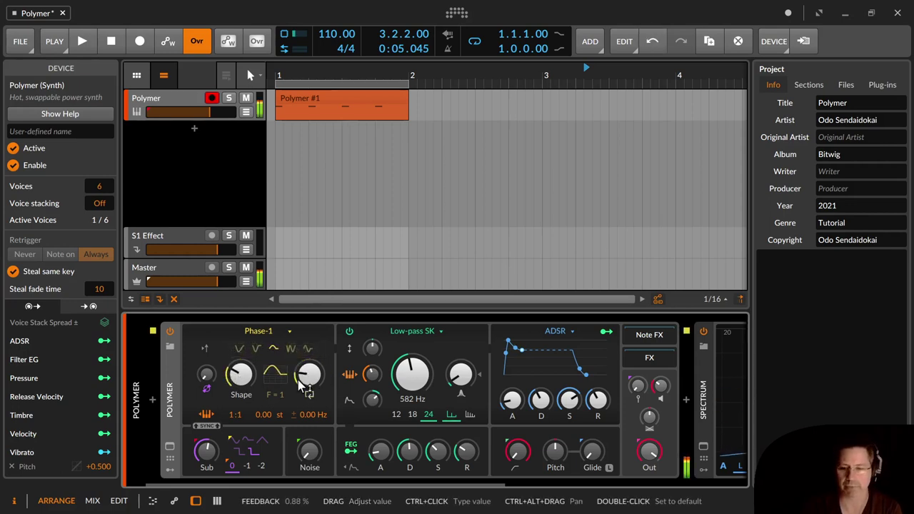
Vary the Phase-1 oscillator's Shape and Feedback amounts in turn, ending with the Feedback at 0%
mouse_move(317, 384)
mouse_down()
mouse_move(317, 360)
mouse_move(309, 387)
mouse_up()
drag(234, 375, 234, 361)
drag(320, 386, 321, 360)
drag(240, 374, 249, 394)
mouse_move(310, 374)
mouse_down()
mouse_move(309, 404)
mouse_move(309, 357)
mouse_up()
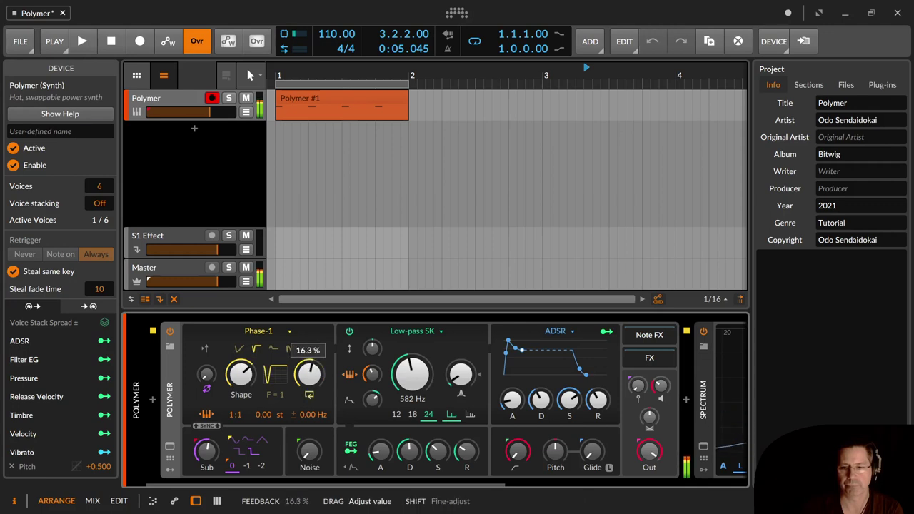
drag(315, 384, 305, 382)
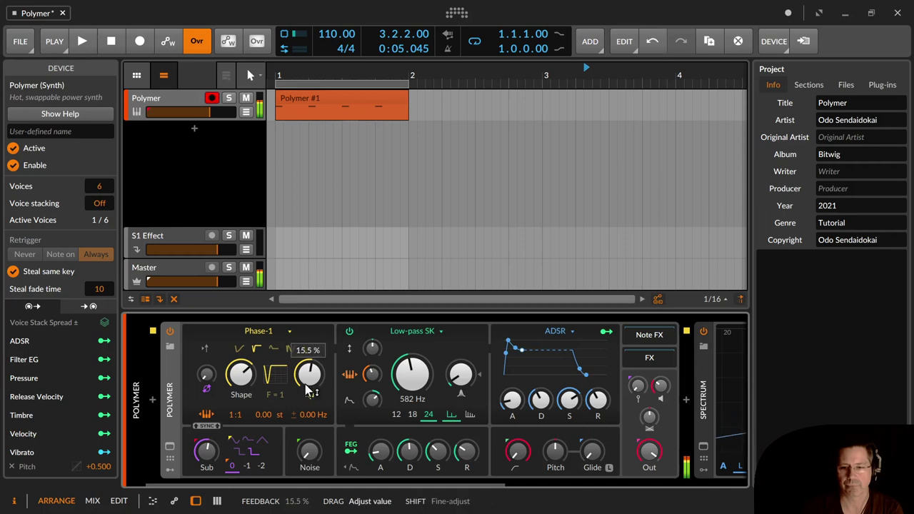
drag(243, 370, 243, 392)
mouse_move(310, 375)
mouse_down()
mouse_move(309, 355)
mouse_move(318, 388)
mouse_up()
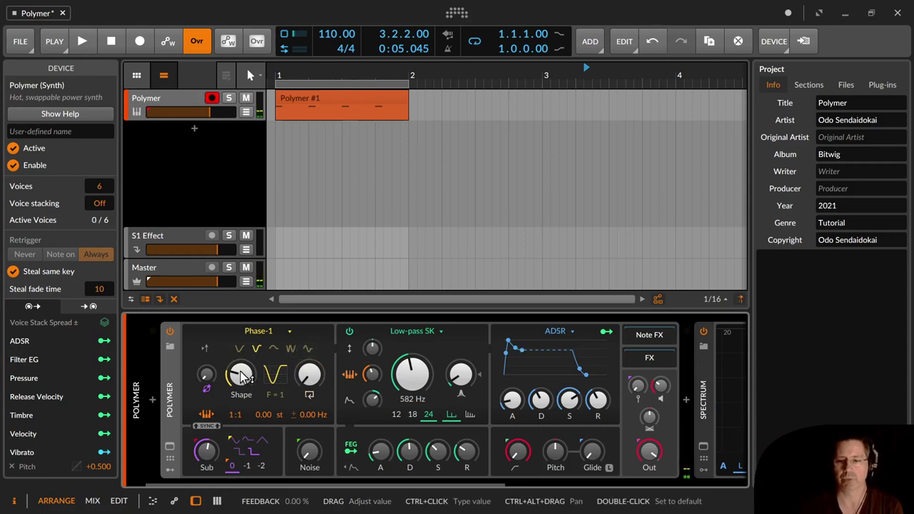
Switch the oscillator to Swarm and try different Spread and Skirt amounts
click(272, 330)
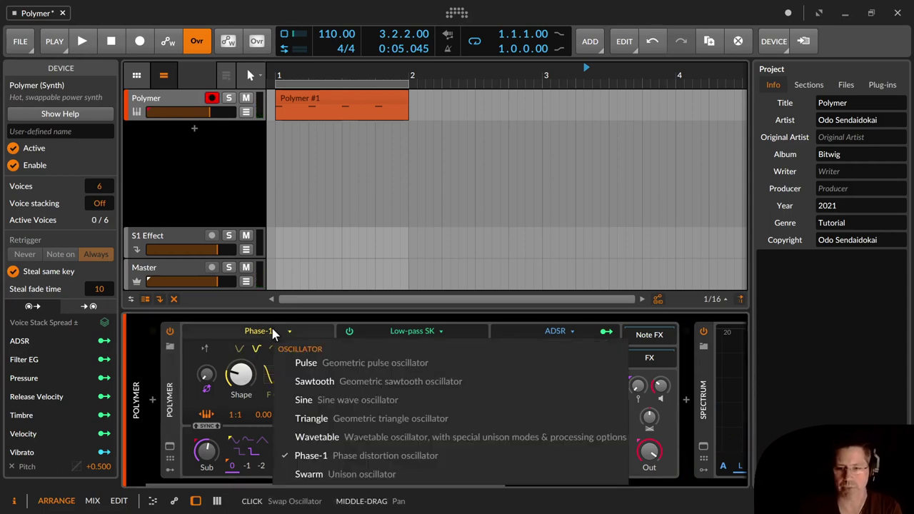
click(366, 475)
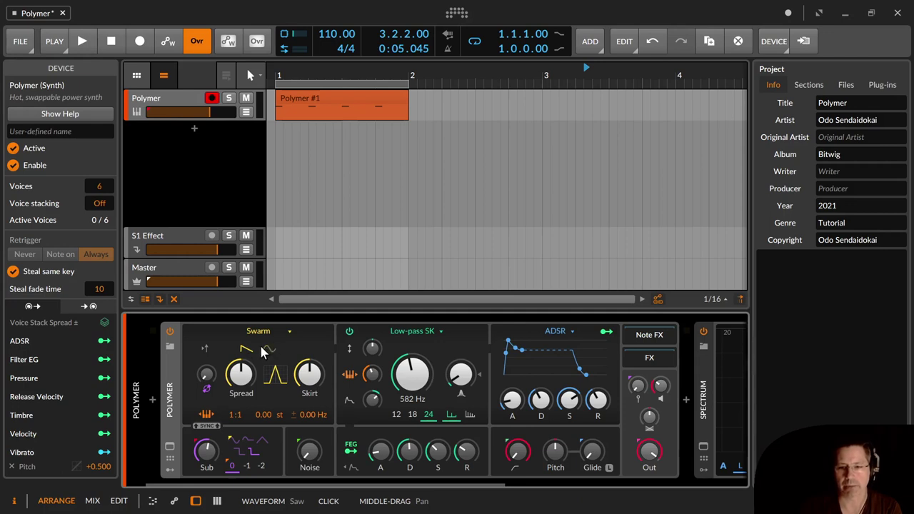
drag(241, 376, 242, 436)
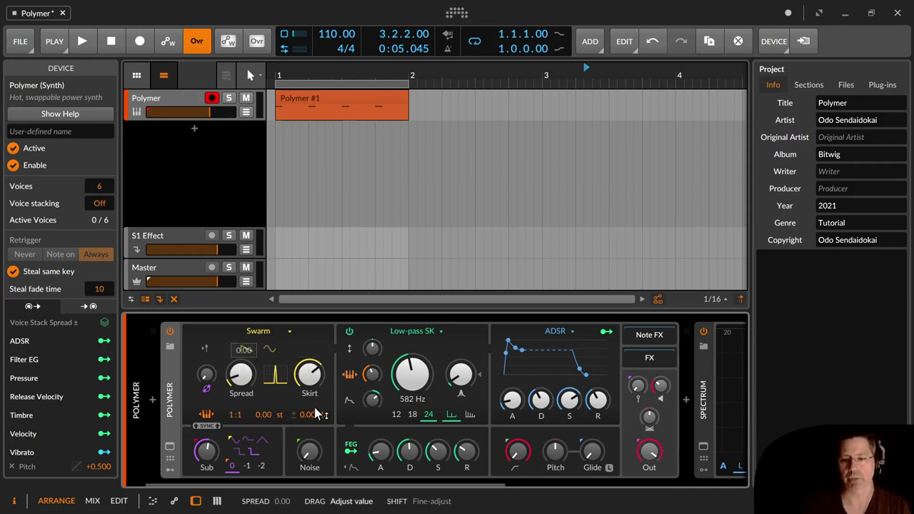
drag(318, 380, 318, 416)
mouse_move(249, 372)
mouse_down()
mouse_move(248, 382)
mouse_move(243, 377)
mouse_up()
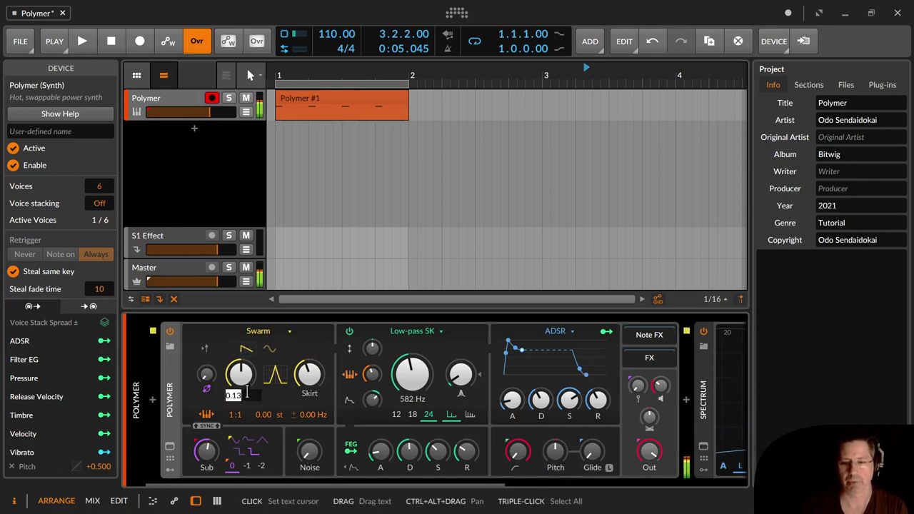
Enter a Spread of 0.02 for the Swarm oscillator and reduce it to 0.00
ctrl+click(243, 387)
text(0.02)
key(Return)
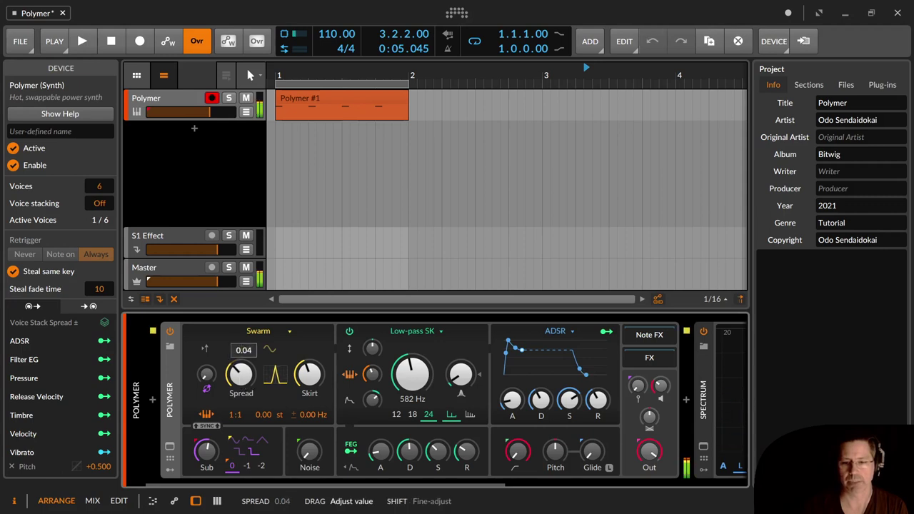
drag(243, 388, 243, 388)
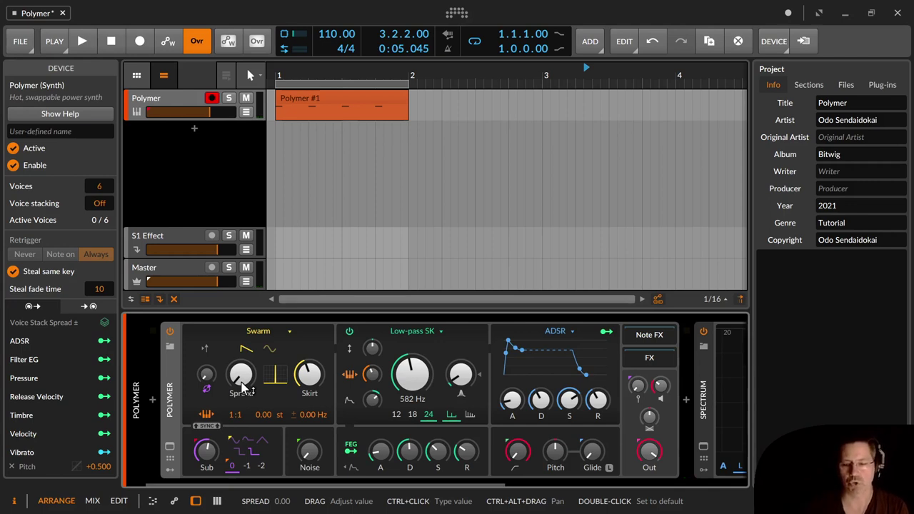
Raise the Swarm's Spread with the saw waveform and vary Spread and Skirt, ending with the Skirt at -100%
drag(243, 388, 243, 371)
mouse_move(309, 374)
mouse_down()
mouse_move(309, 361)
mouse_move(309, 381)
mouse_up()
drag(246, 374, 246, 397)
drag(309, 374, 309, 362)
drag(242, 374, 242, 375)
mouse_move(308, 374)
mouse_down()
mouse_move(308, 430)
mouse_move(308, 372)
mouse_move(309, 430)
mouse_move(300, 385)
mouse_up()
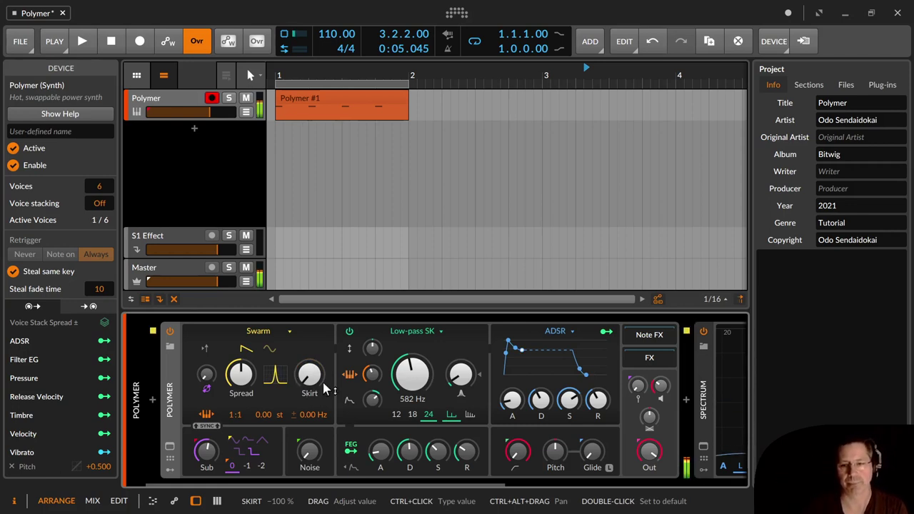
Sweep the Swarm's Skirt between its extremes at different Spread amounts, ending with Spread at 0.23 and Skirt at 100%
drag(323, 388, 323, 333)
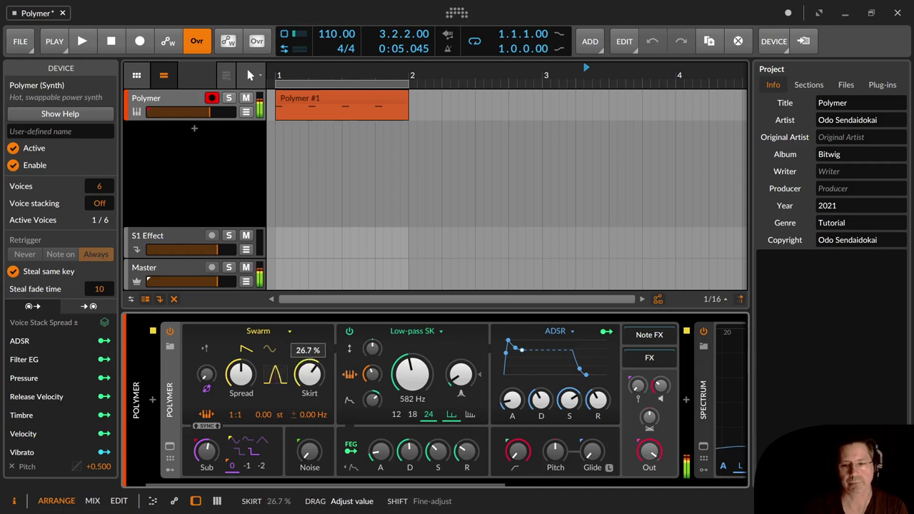
drag(310, 374, 309, 374)
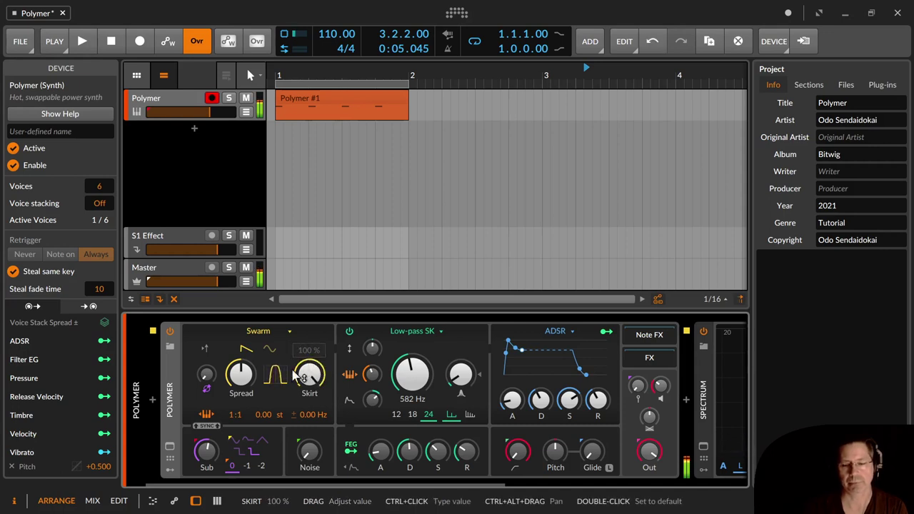
drag(240, 374, 241, 375)
drag(310, 374, 309, 314)
drag(241, 373, 241, 353)
drag(298, 381, 298, 410)
drag(241, 373, 240, 381)
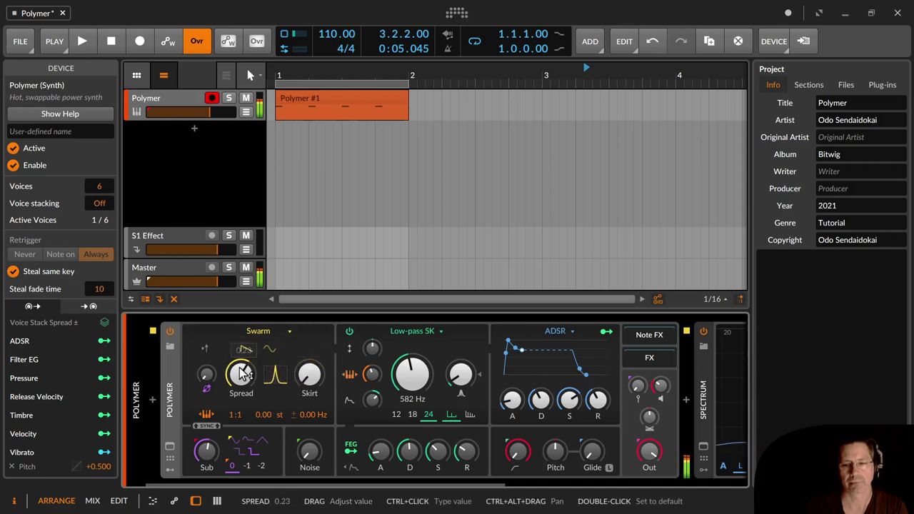
drag(308, 379, 308, 367)
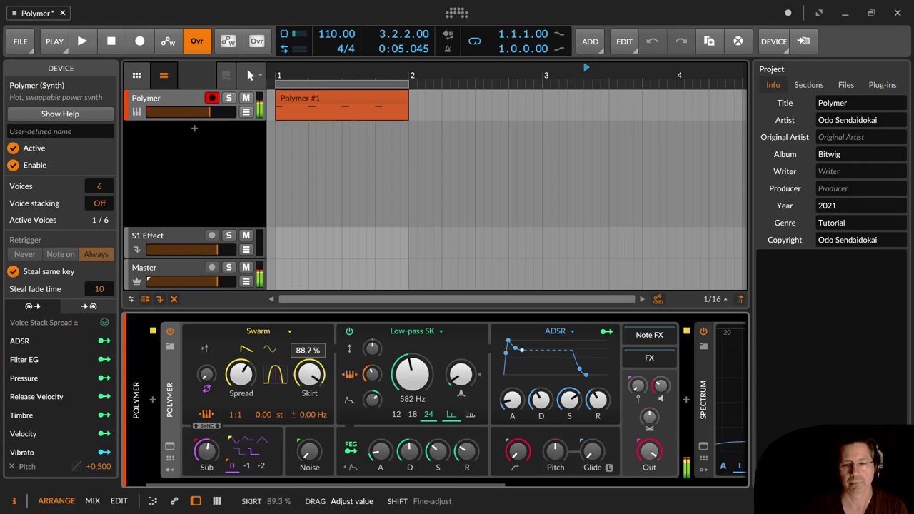
drag(308, 367, 308, 366)
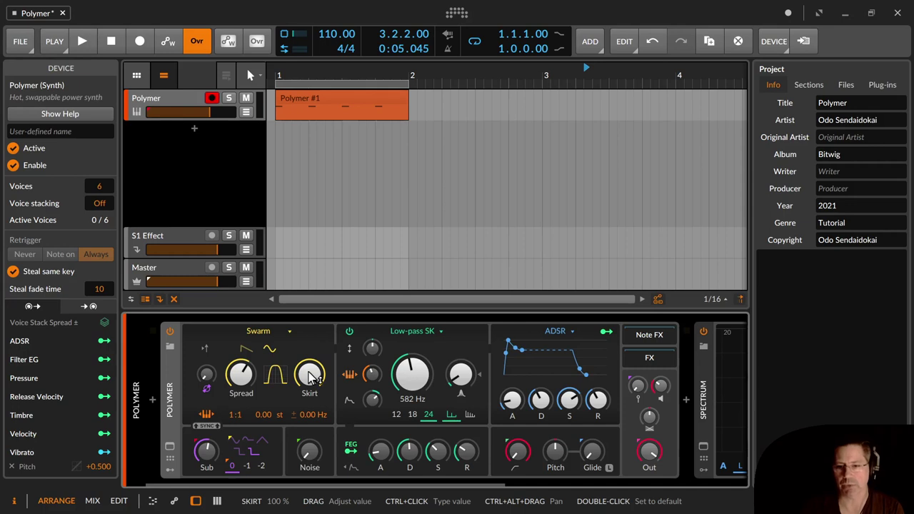
Switch the Swarm to the sine waveform and vary its Skirt and Spread, ending with the Spread at 0.20
drag(313, 379, 312, 403)
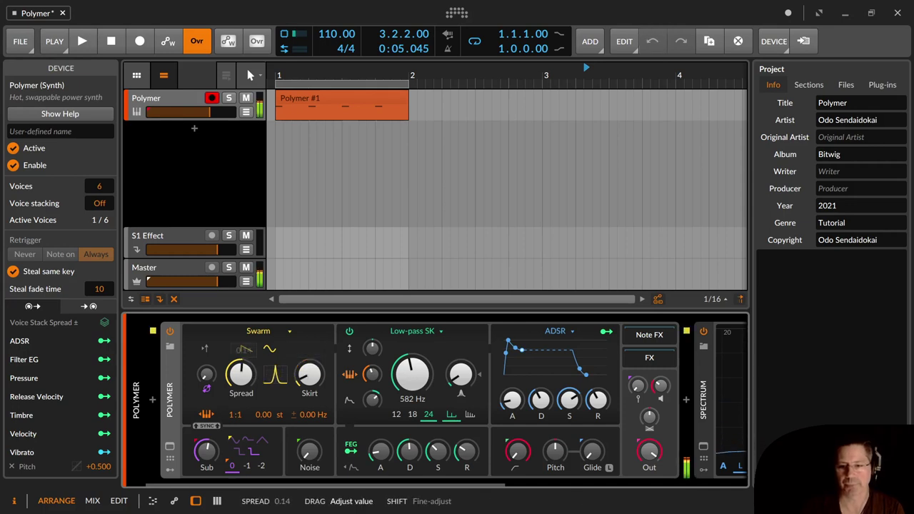
drag(242, 378, 241, 413)
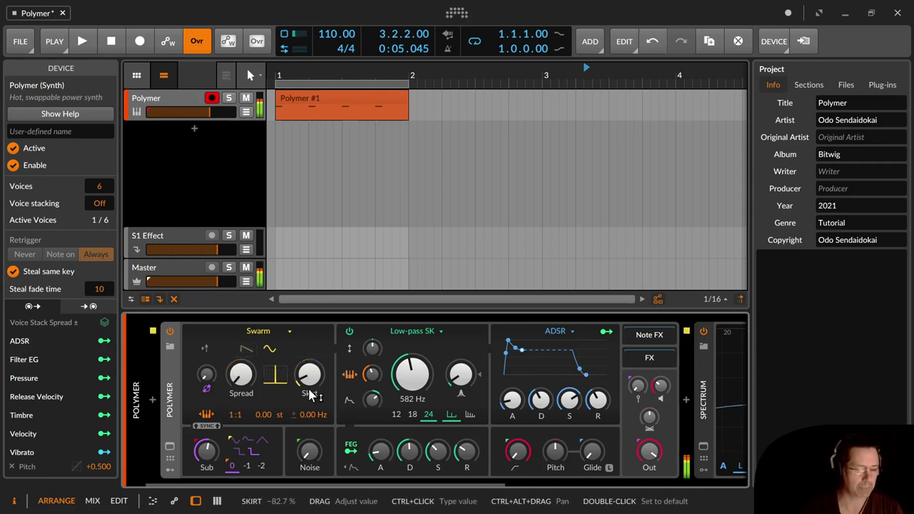
drag(312, 396, 310, 360)
drag(239, 378, 239, 373)
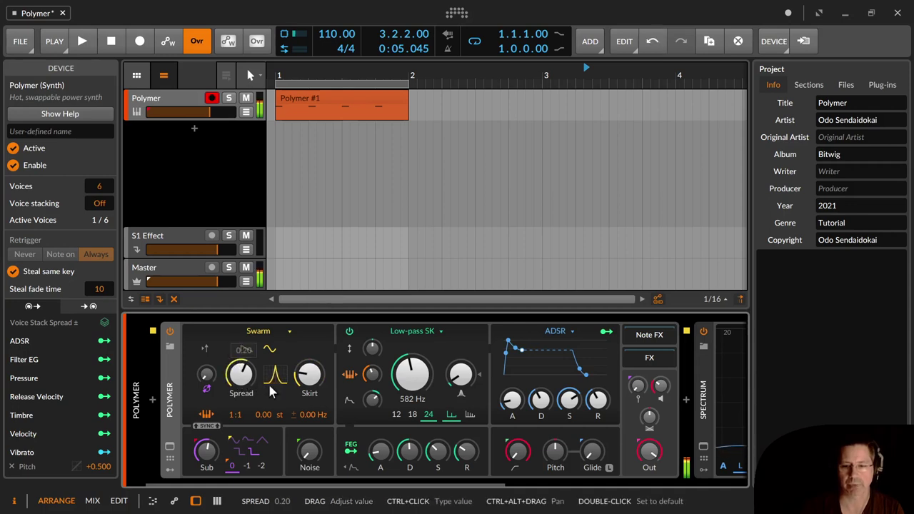
Raise the Swarm's Skirt to 94%, lower it to 32.7%, and add a phase modulation amount of 5.93%
drag(309, 375, 309, 370)
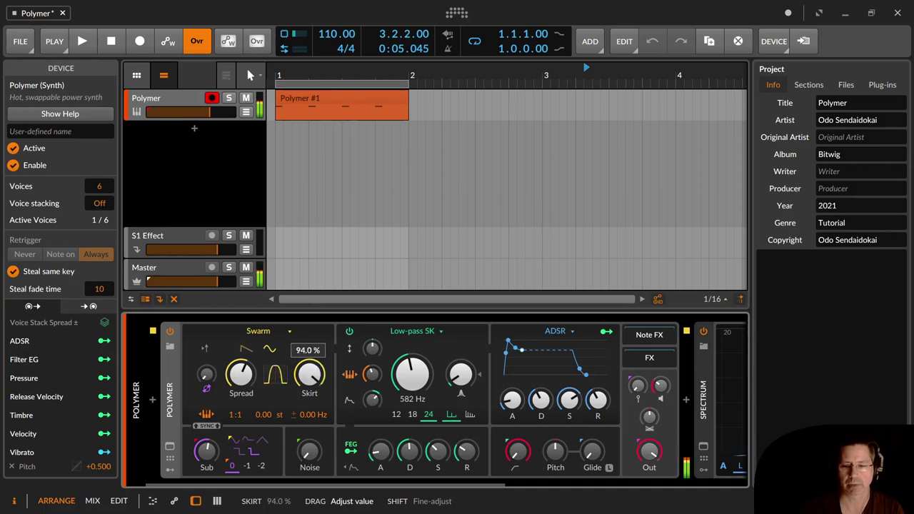
drag(309, 370, 312, 383)
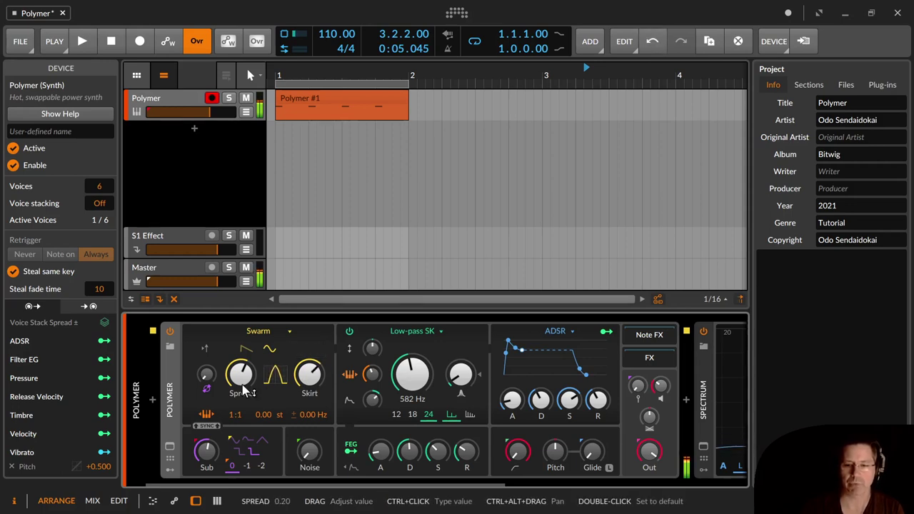
drag(208, 379, 210, 378)
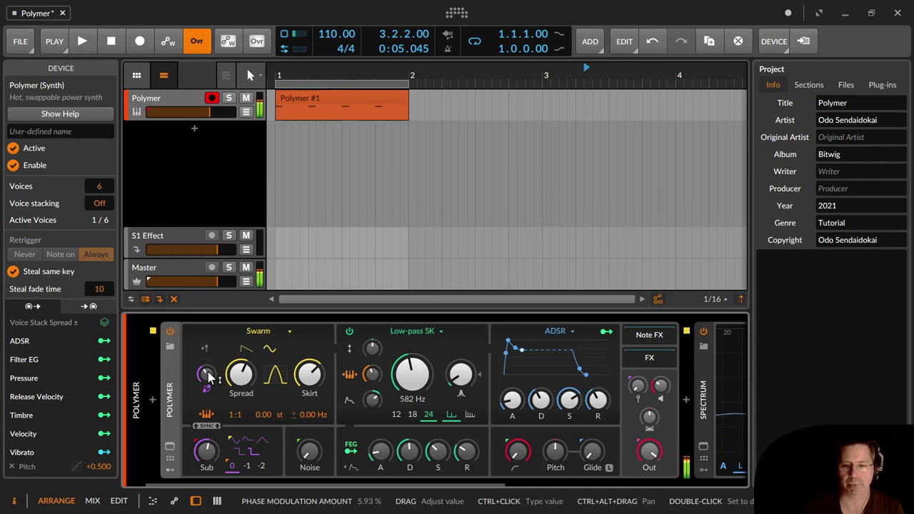
drag(242, 374, 242, 374)
Raise the Swarm's phase modulation to 24.2%, then vary its amount together with the Skirt, ending with both lower
drag(206, 374, 205, 370)
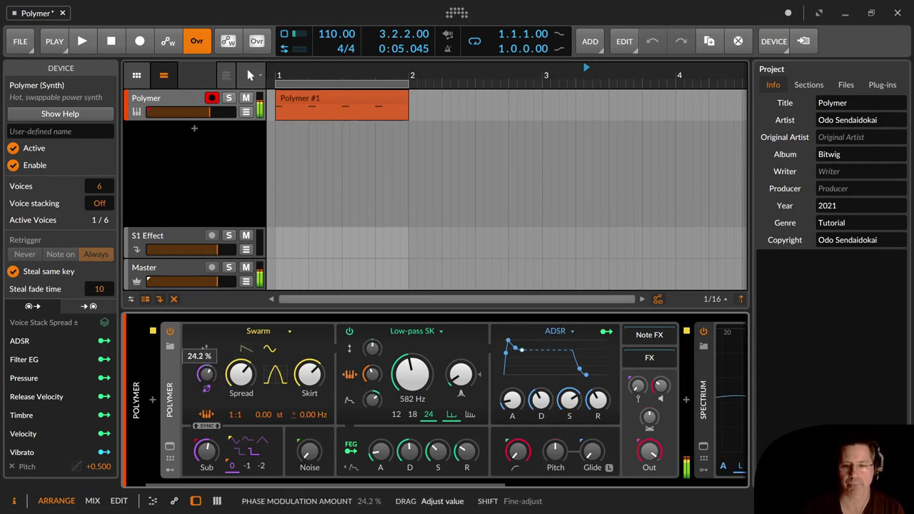
drag(206, 374, 210, 384)
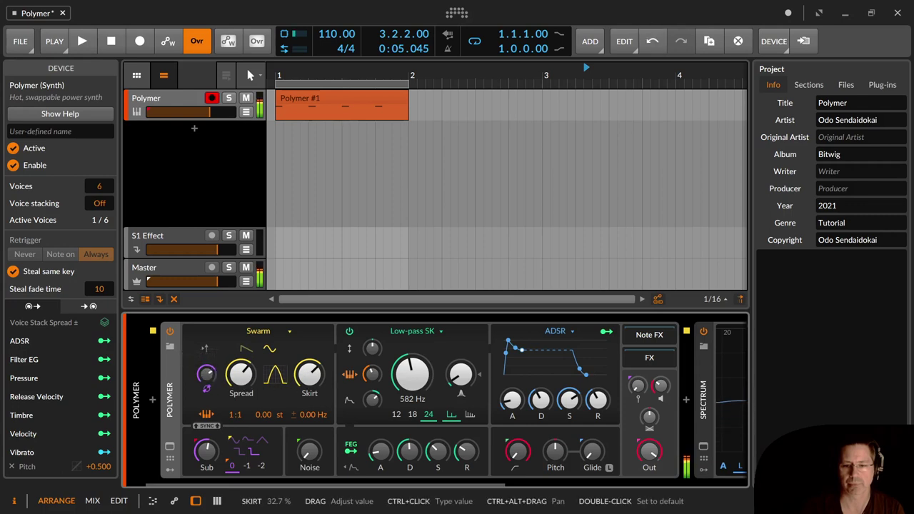
drag(309, 374, 309, 380)
mouse_move(309, 373)
mouse_down()
mouse_move(309, 392)
mouse_move(309, 321)
mouse_move(309, 368)
mouse_up()
drag(207, 376, 209, 382)
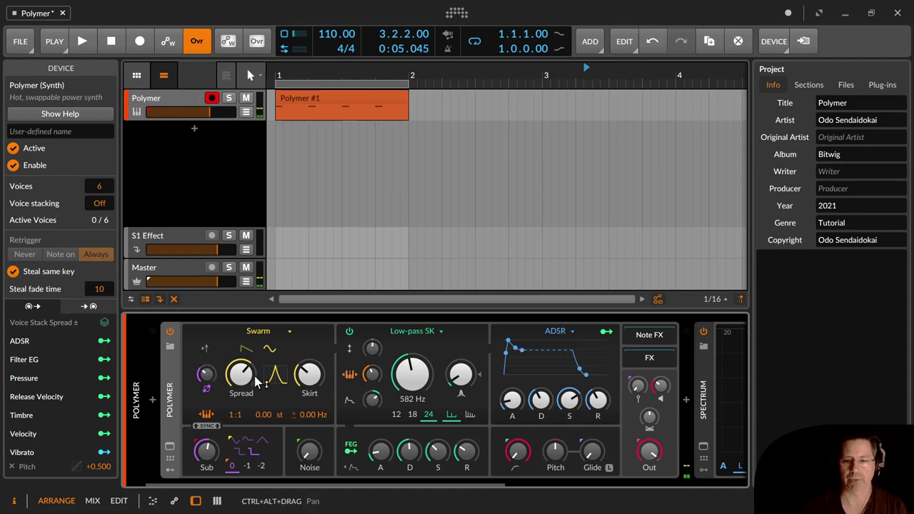
click(268, 336)
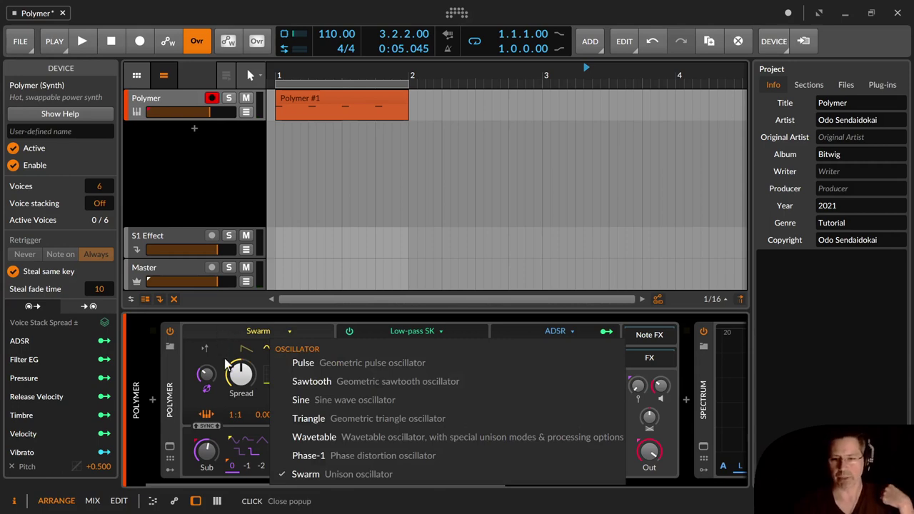
click(190, 347)
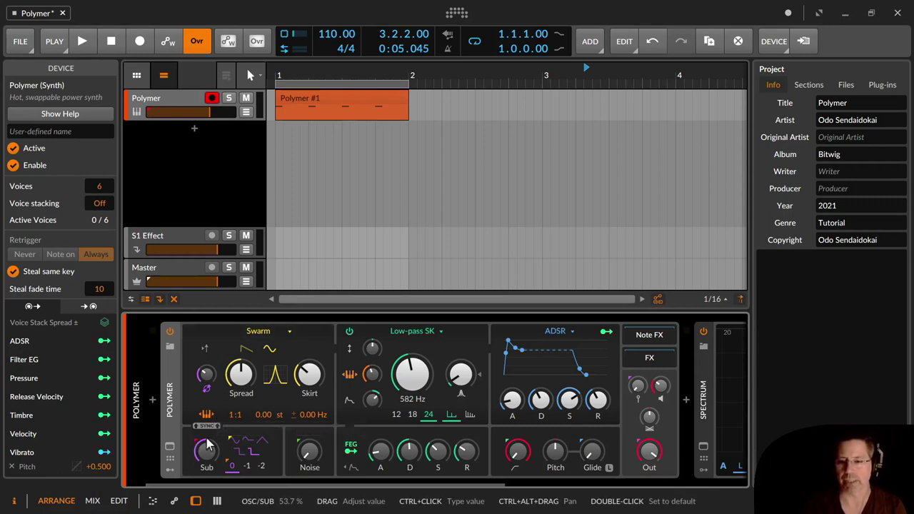
Switch the filter to Low-pass LD, set its cutoff to 539 Hz, and select the second of its two response modes
click(431, 337)
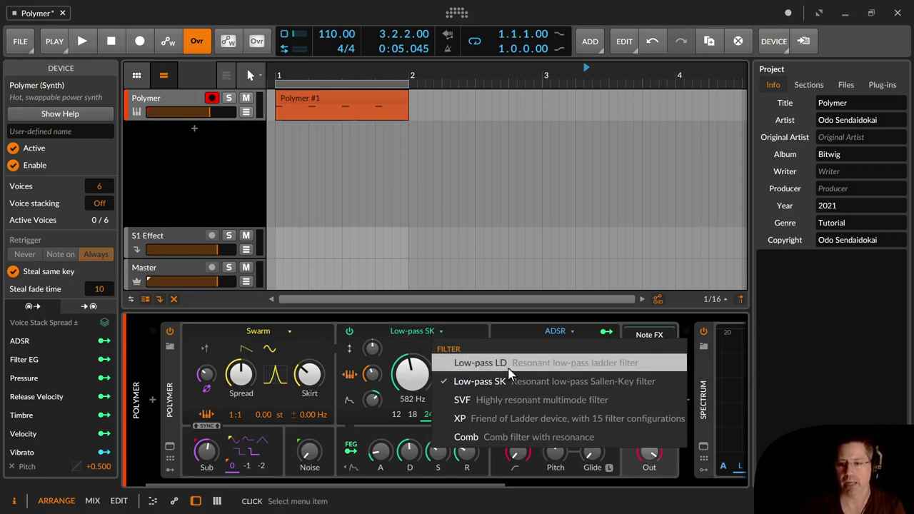
click(550, 364)
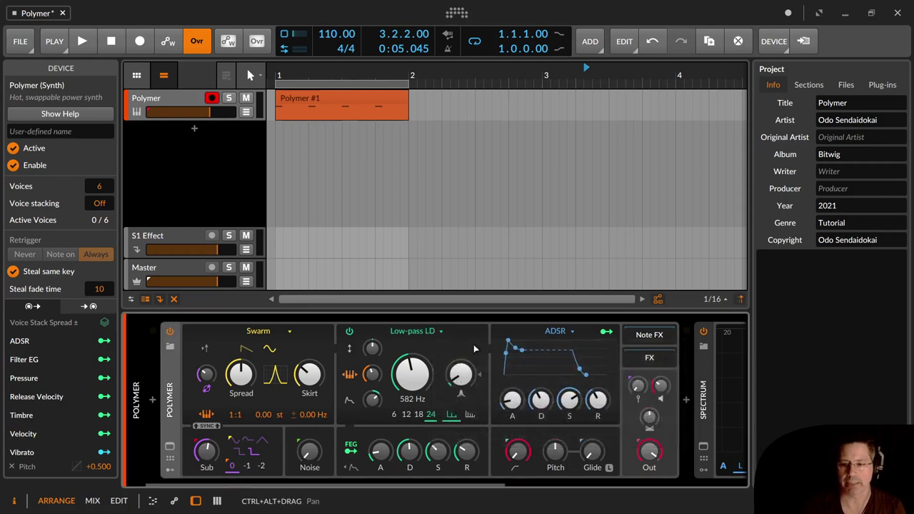
click(443, 335)
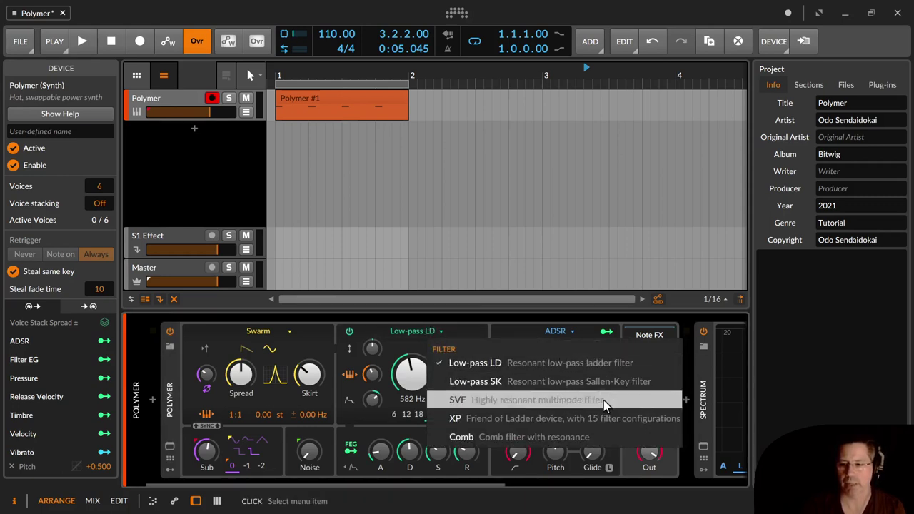
click(622, 363)
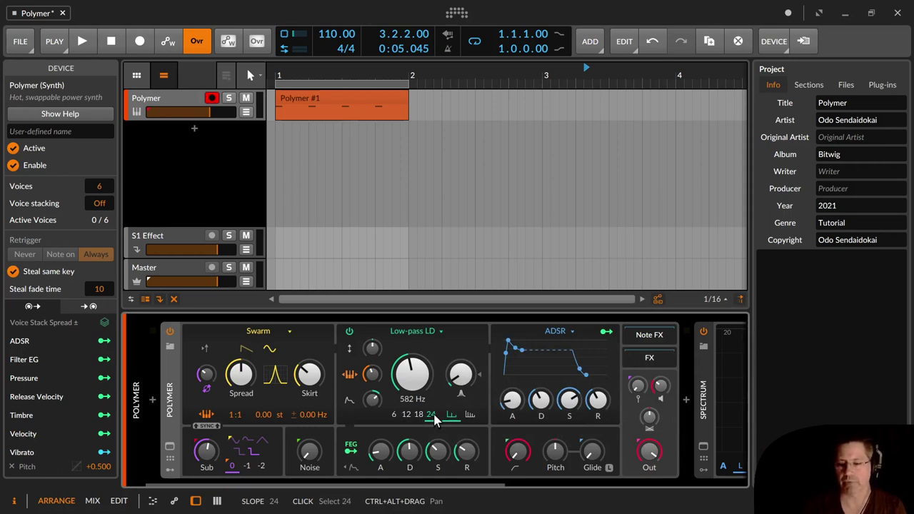
drag(417, 368, 418, 371)
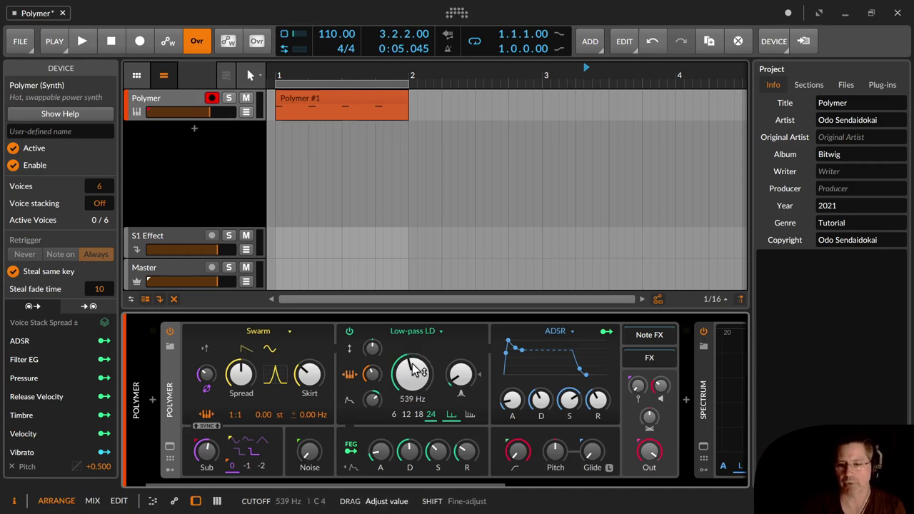
click(470, 415)
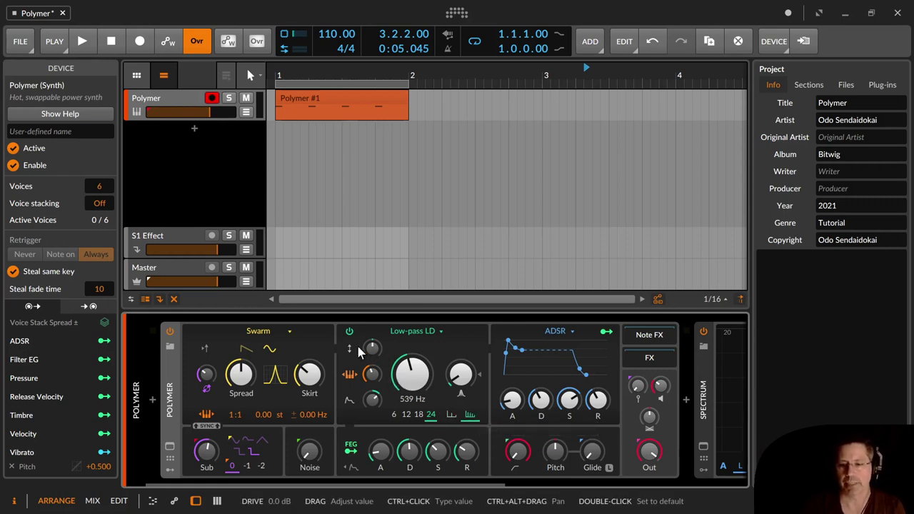
Vary the filter's Drive and reset it to default, then lower the key tracking amount to 0.67% and raise it again
mouse_move(371, 348)
mouse_down()
mouse_move(371, 310)
mouse_move(379, 361)
mouse_up()
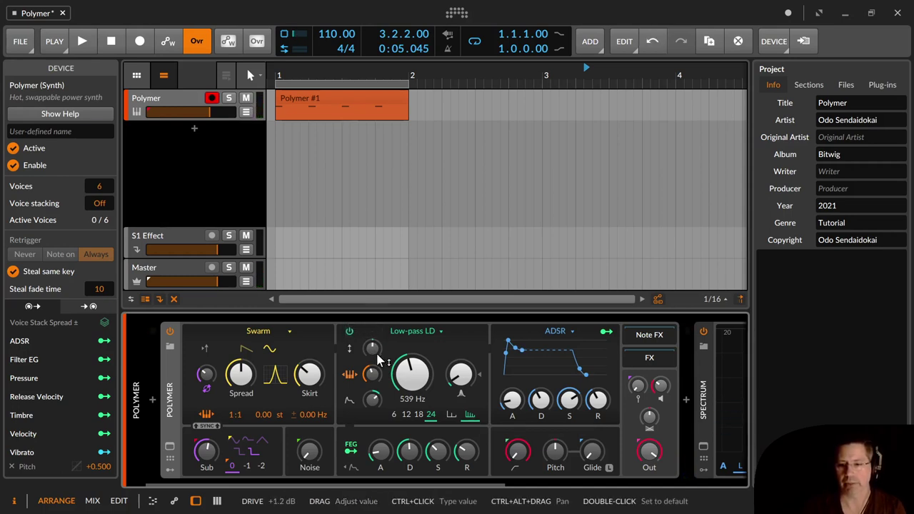
double_click(376, 358)
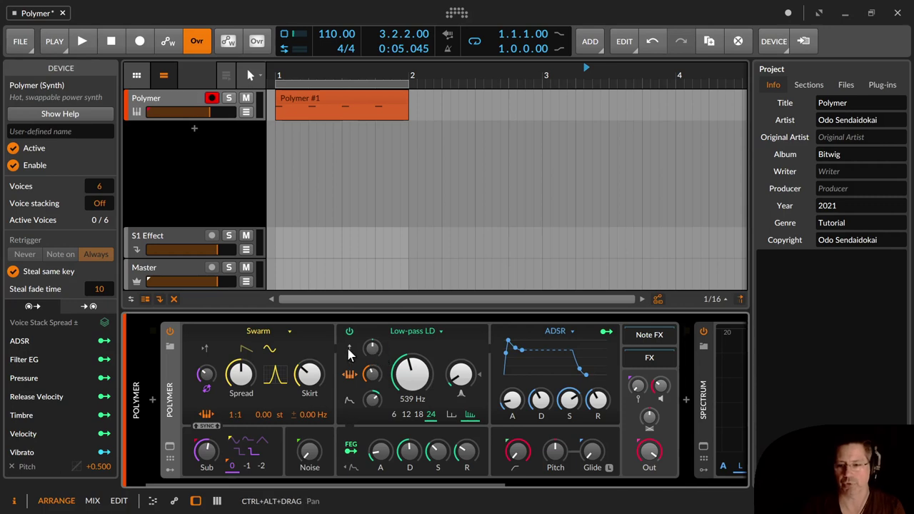
drag(372, 348, 372, 383)
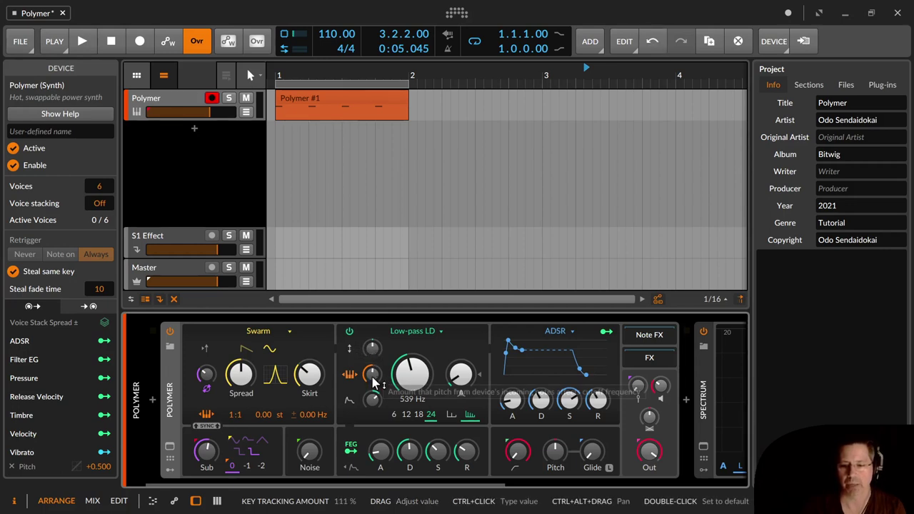
double_click(372, 378)
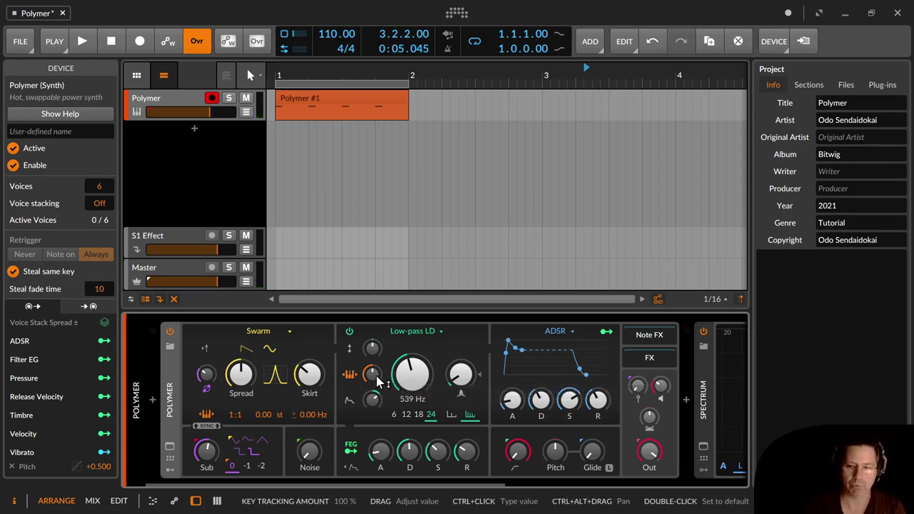
drag(377, 378, 377, 405)
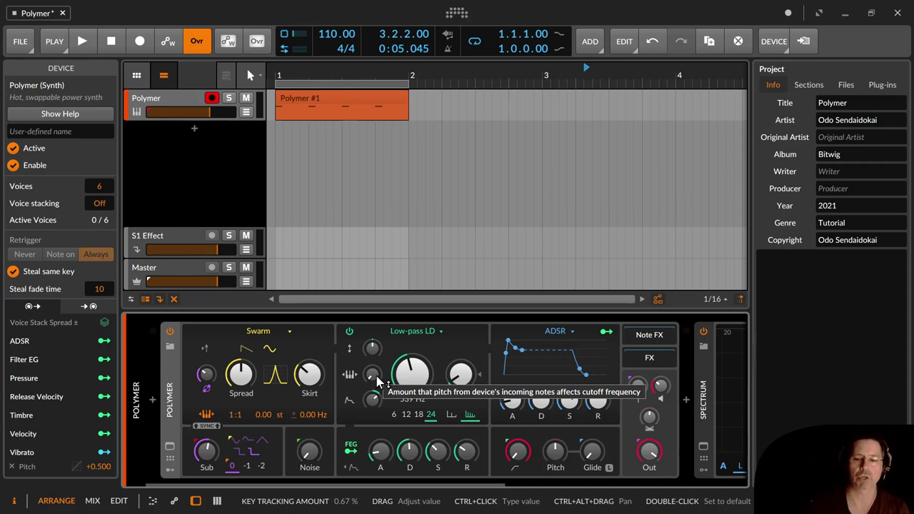
drag(377, 384, 377, 357)
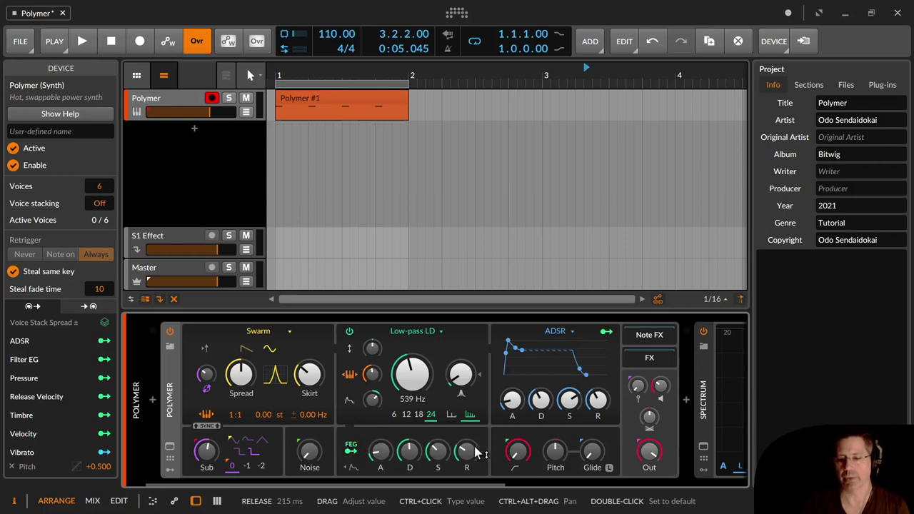
Switch the filter to SVF, try band-pass before choosing high-pass, and set the cutoff to 1.02 kHz with raised resonance
click(432, 338)
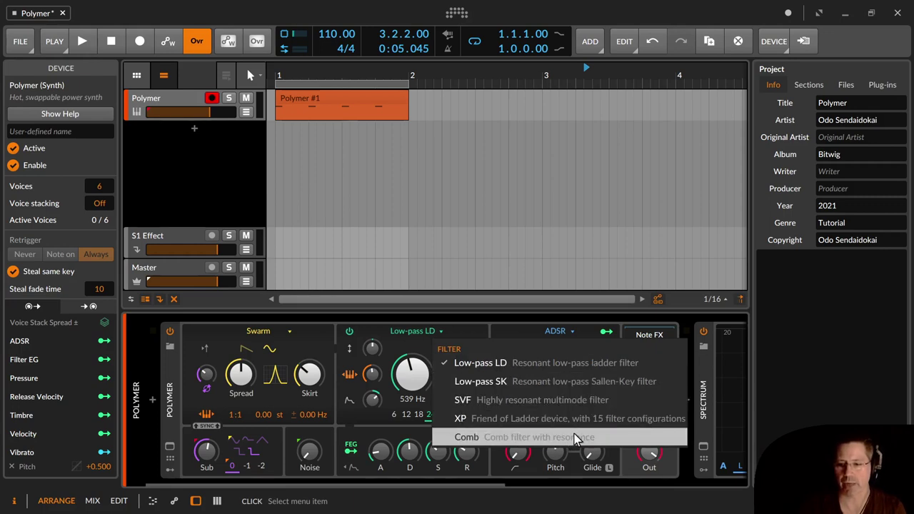
click(606, 408)
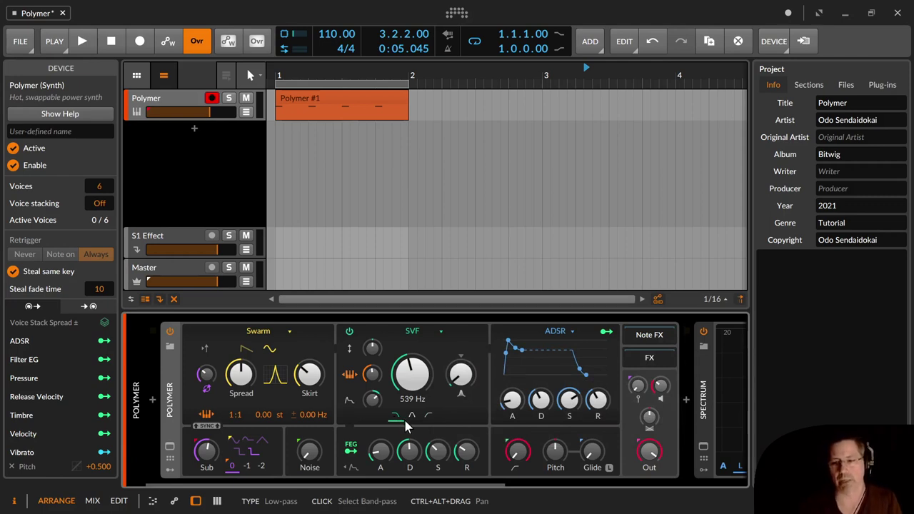
click(411, 418)
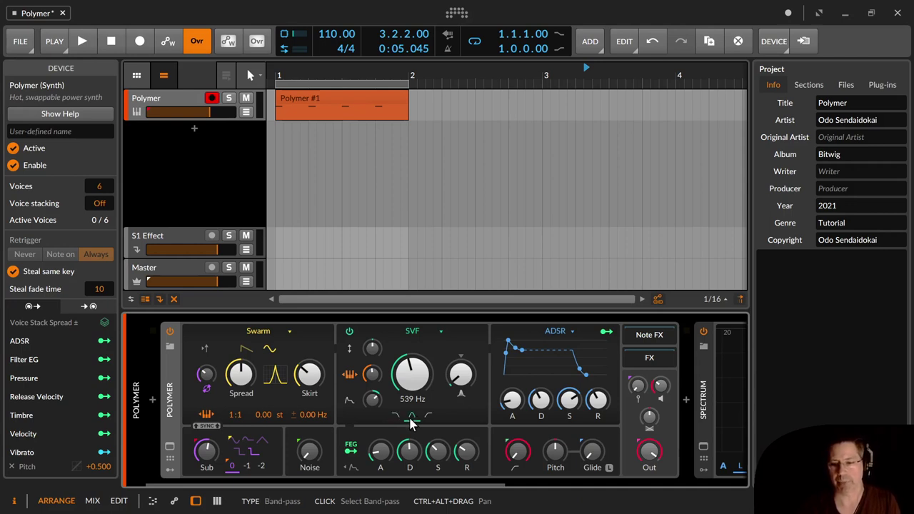
click(427, 420)
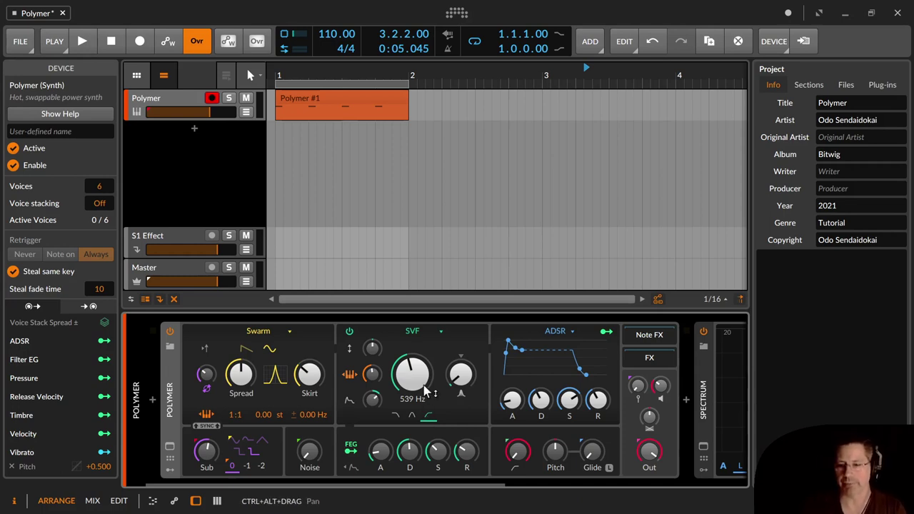
drag(418, 379, 418, 351)
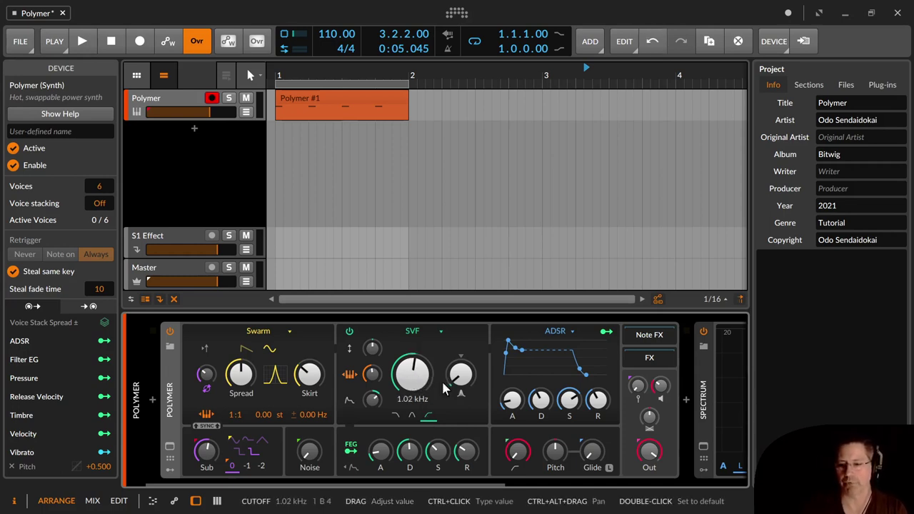
drag(458, 377, 458, 350)
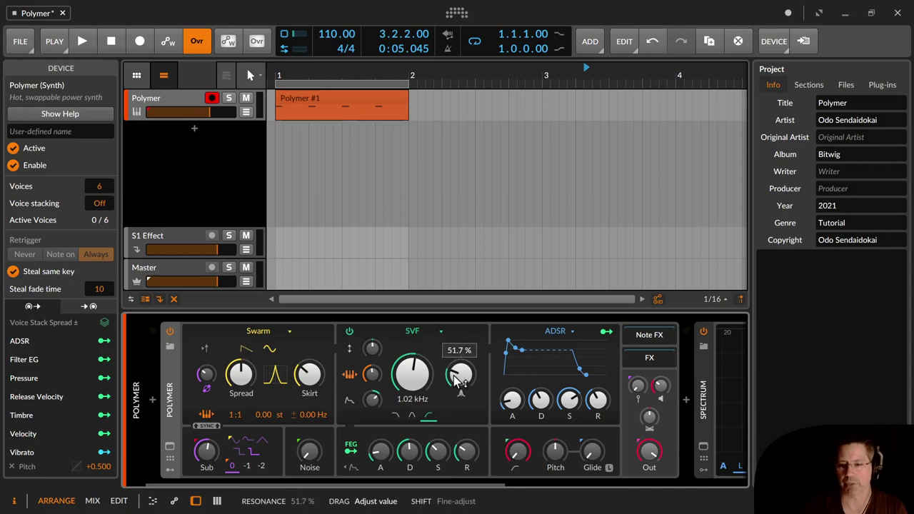
Switch the filter to XP and look through its filter configurations, keeping HP 1 + LP 3
click(430, 323)
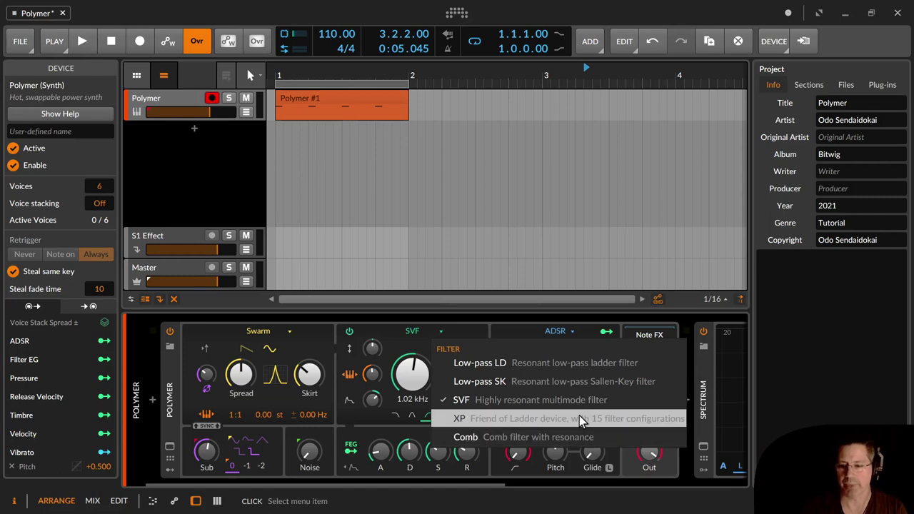
click(527, 424)
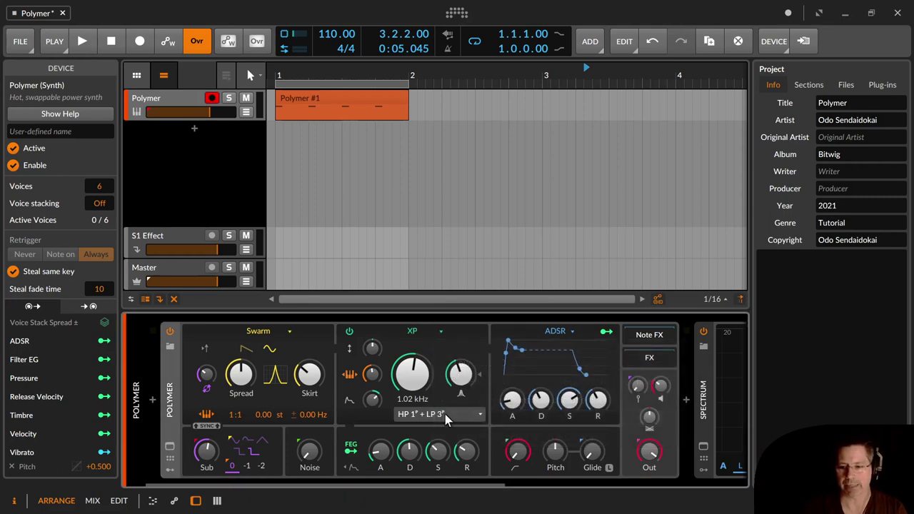
click(449, 415)
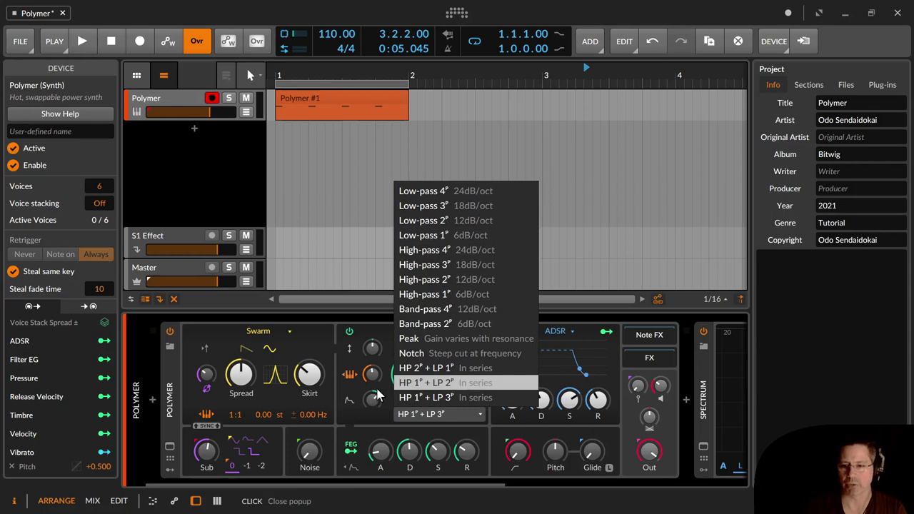
click(340, 393)
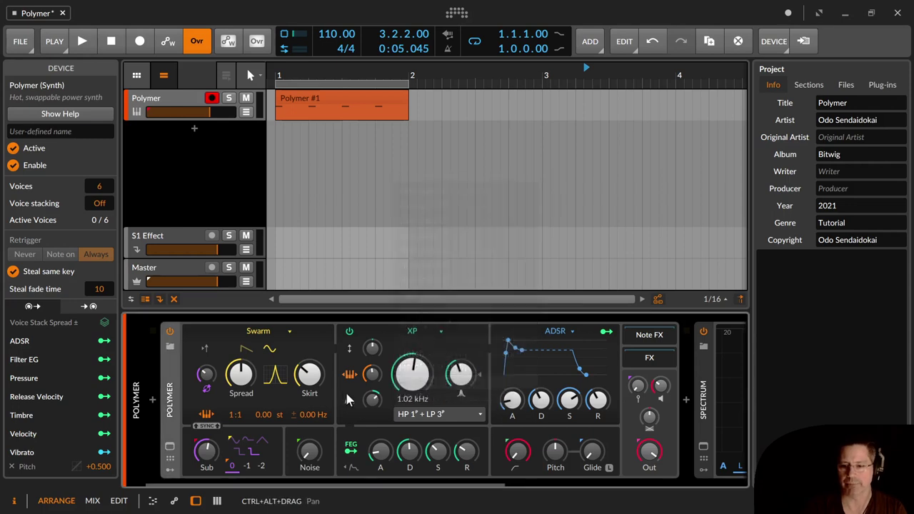
Switch the filter to Comb, set its cutoff to 653 Hz, and raise its resonance
click(427, 334)
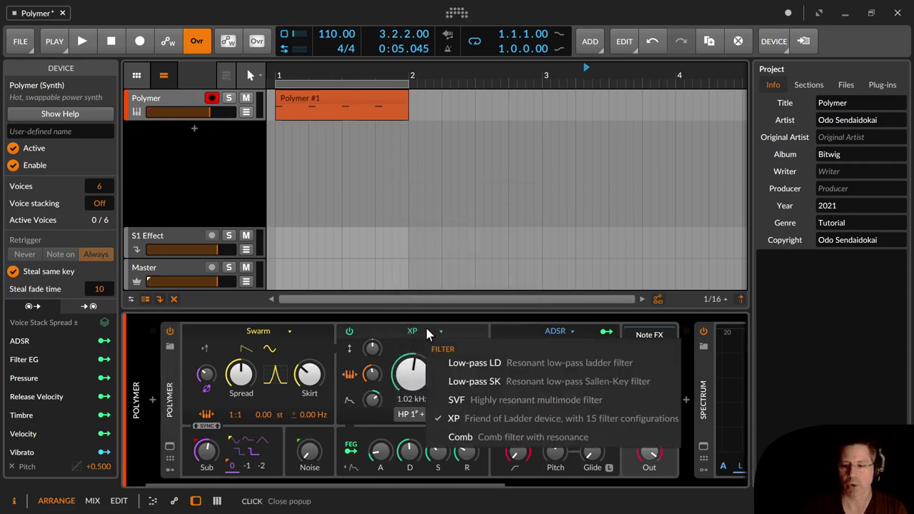
click(479, 437)
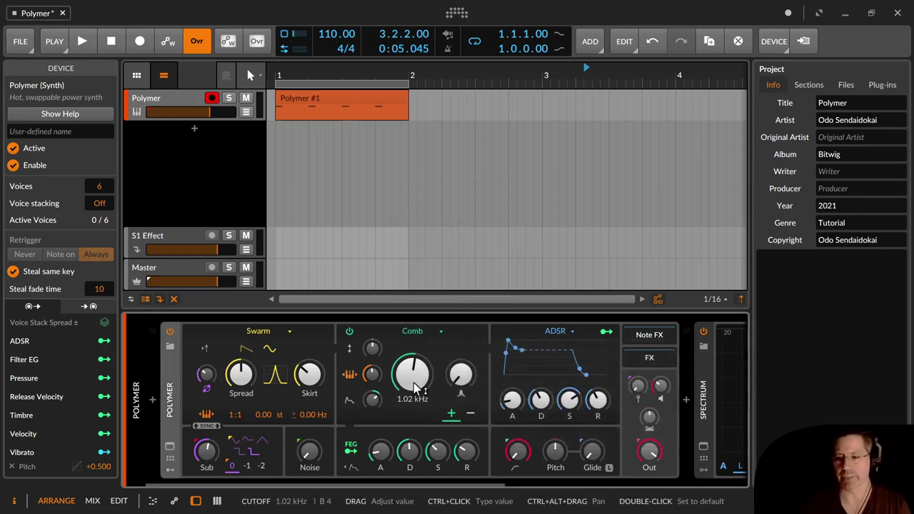
drag(414, 383, 461, 381)
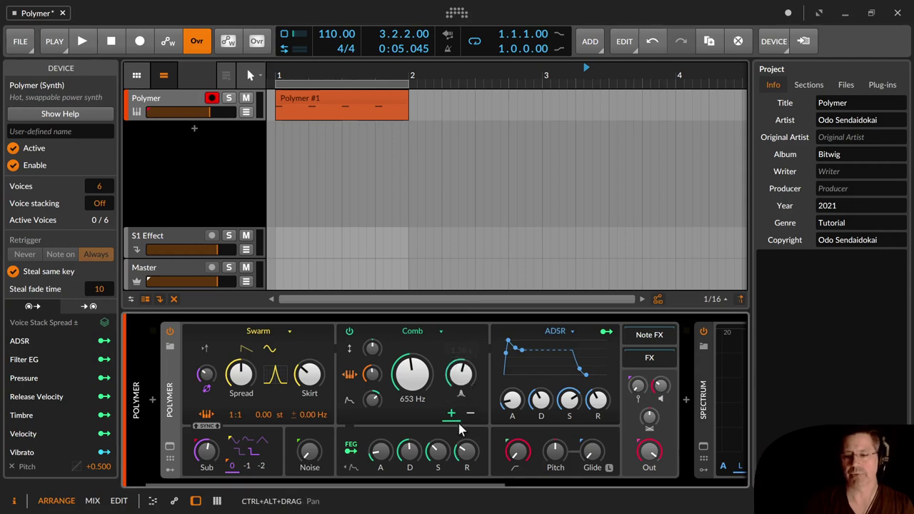
Switch the Comb filter to negative feedback and vary its resonance and cutoff
click(470, 420)
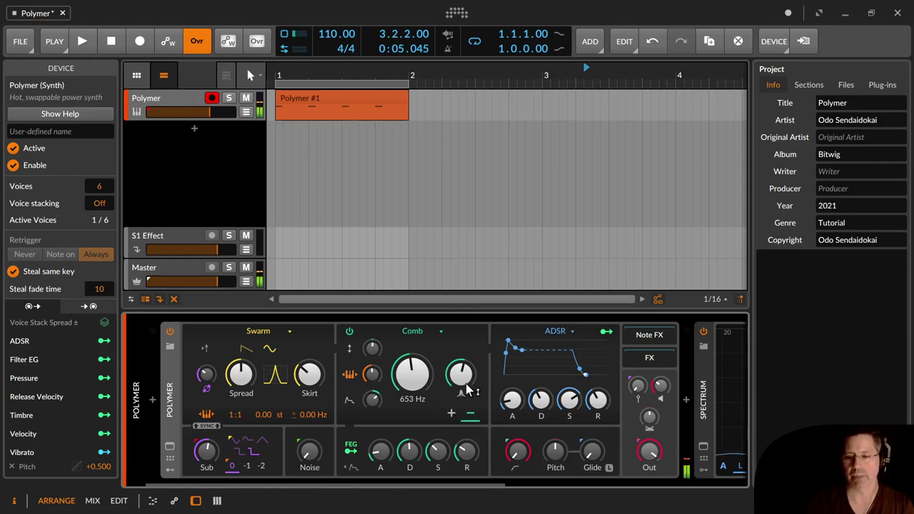
click(461, 373)
drag(467, 386, 421, 404)
Return the Comb filter to positive feedback and vary its resonance and cutoff, ending with the cutoff at 170 Hz
click(451, 413)
drag(460, 375, 460, 352)
drag(424, 375, 469, 407)
drag(466, 371, 422, 385)
right_click(431, 378)
click(429, 377)
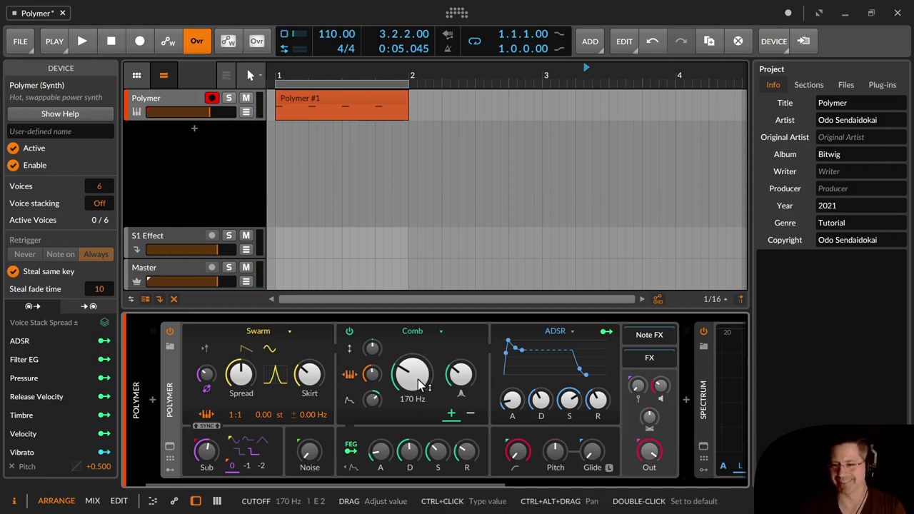
Switch the filter to Low-pass SK and set the filter envelope's attack to 32.8 ms
click(413, 331)
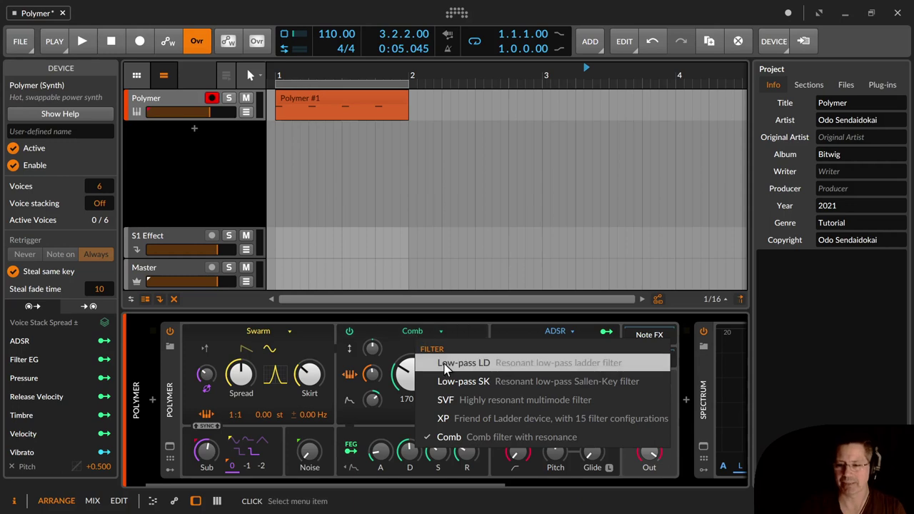
click(490, 390)
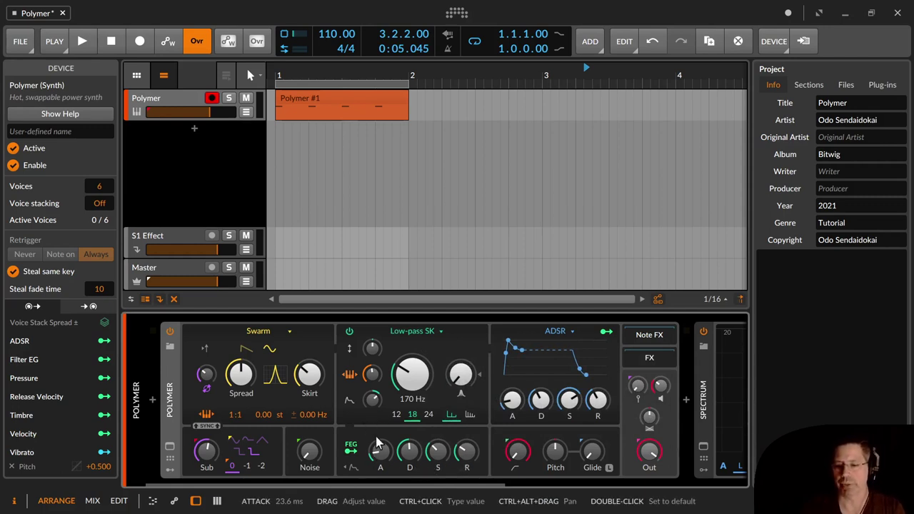
drag(380, 460, 380, 456)
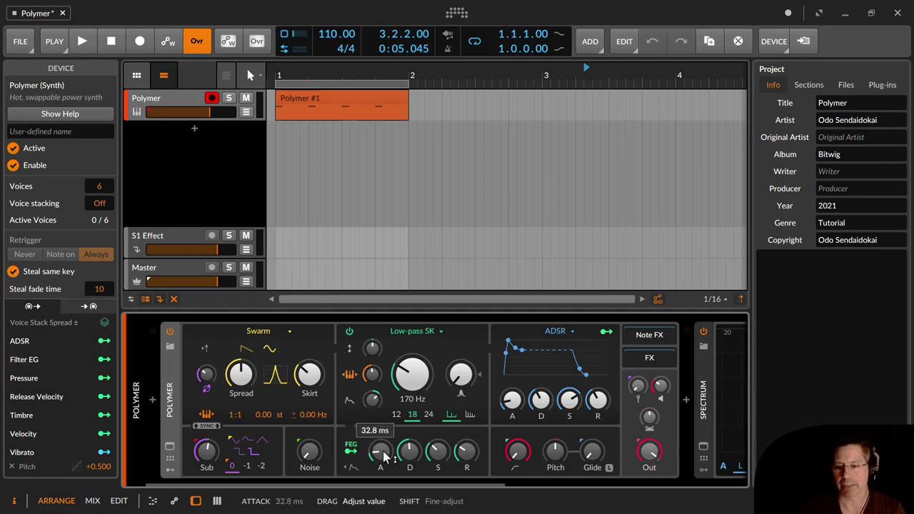
Vary the filter's cutoff modulation amount through positive and negative values and reset it to 0.00 st
click(374, 403)
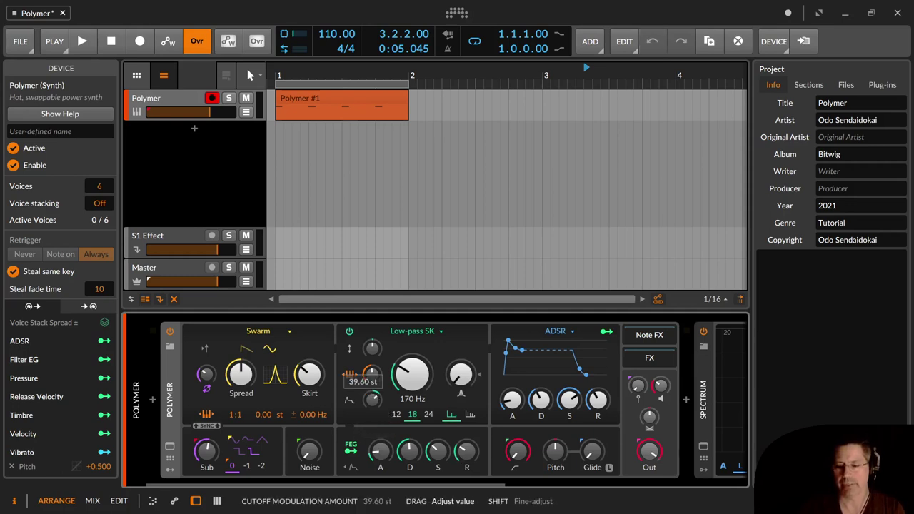
click(374, 404)
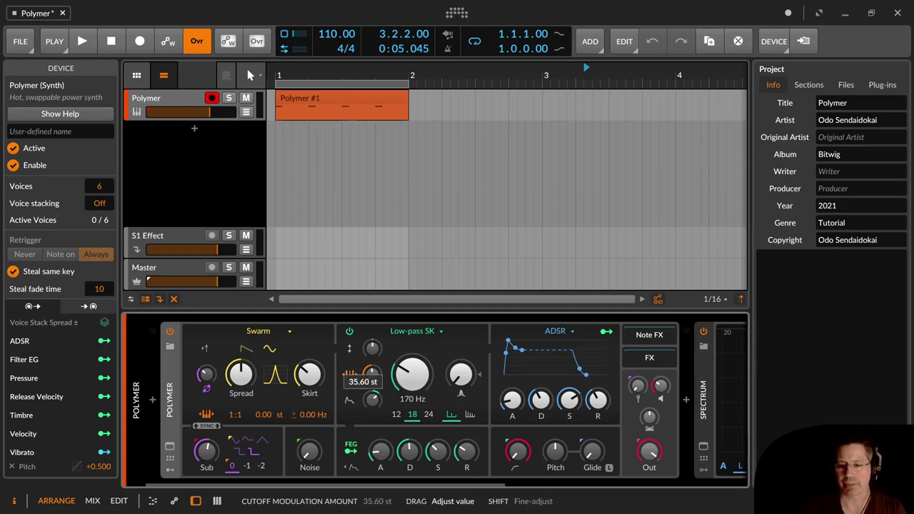
click(375, 404)
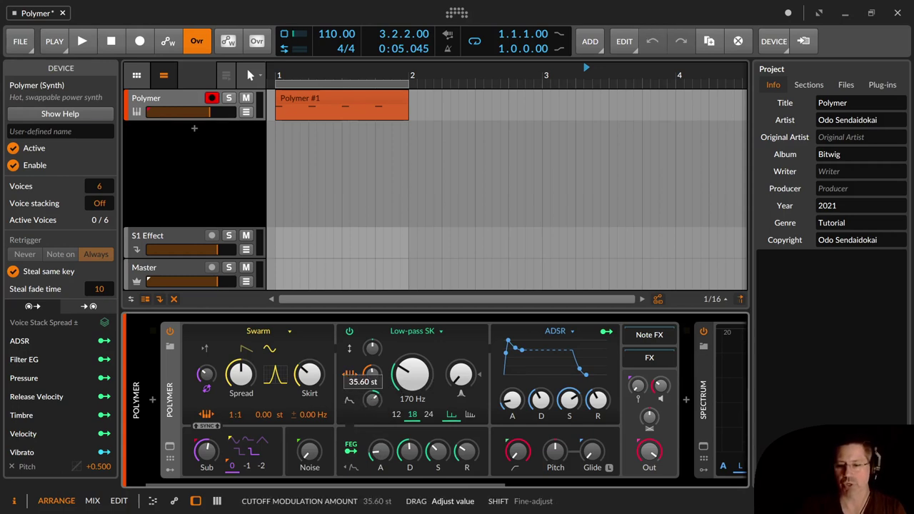
drag(373, 401, 370, 401)
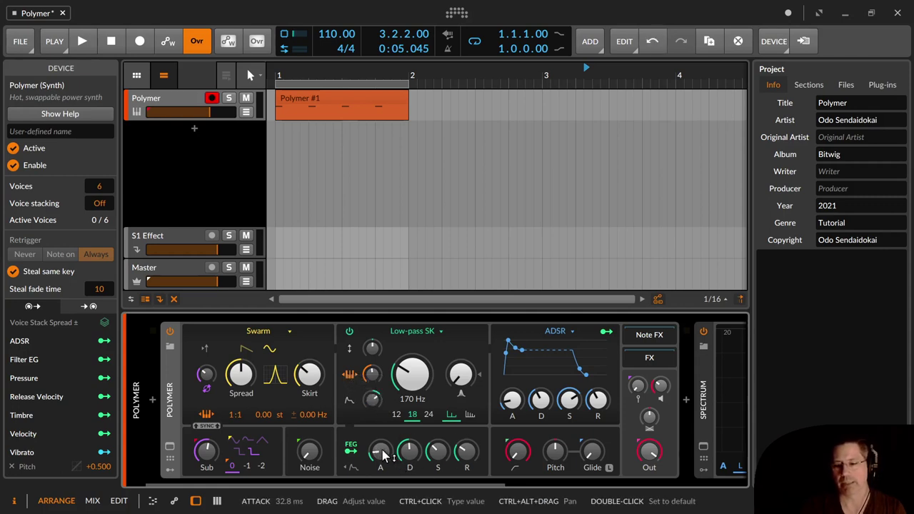
click(372, 373)
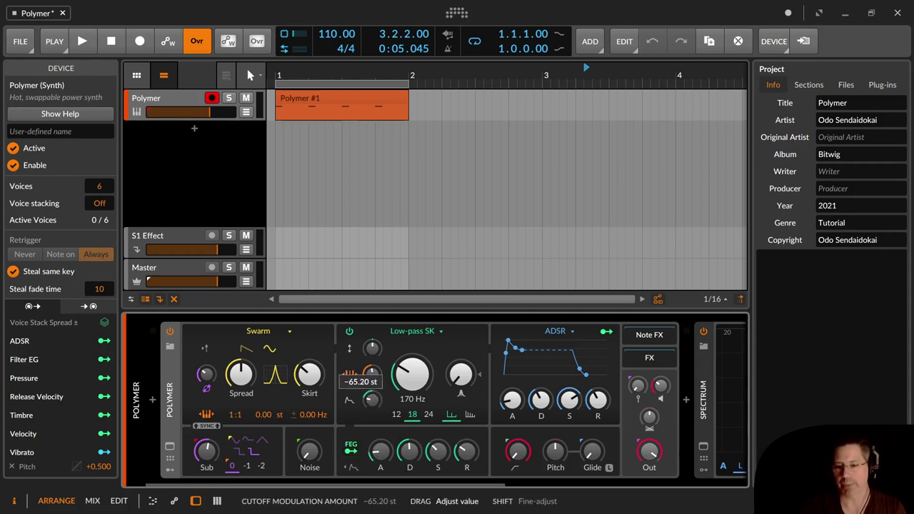
drag(372, 373, 372, 340)
drag(373, 400, 372, 415)
double_click(372, 401)
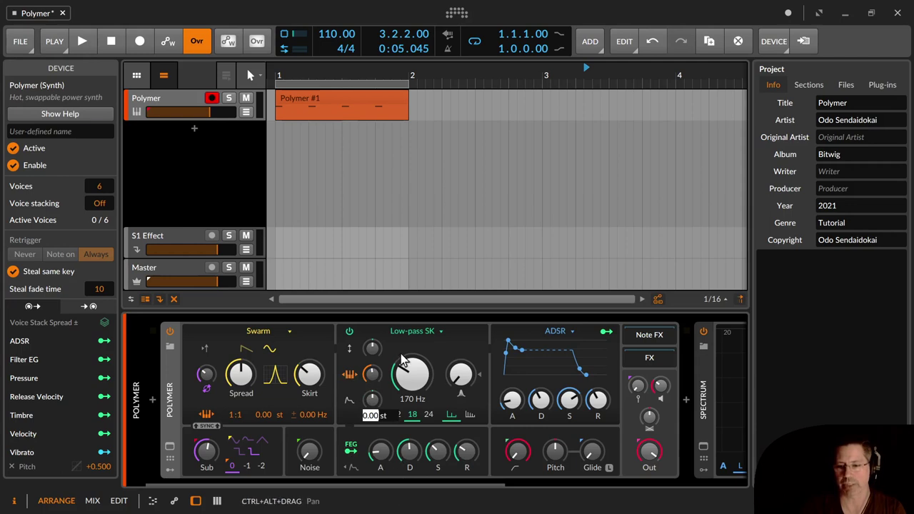
click(447, 396)
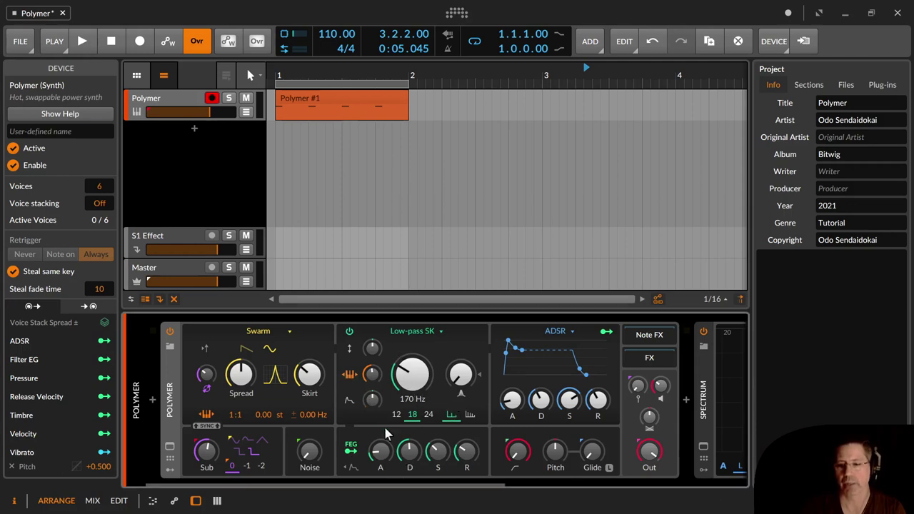
Raise the cutoff modulation amount, set the cutoff to 539 Hz, and reshape the filter envelope with longer attack and lower decay and sustain
drag(372, 400, 373, 371)
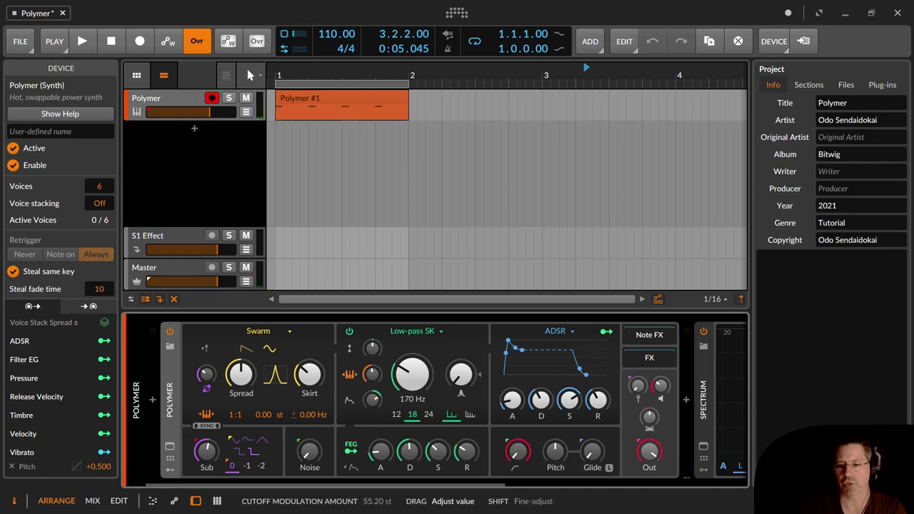
drag(412, 386, 412, 364)
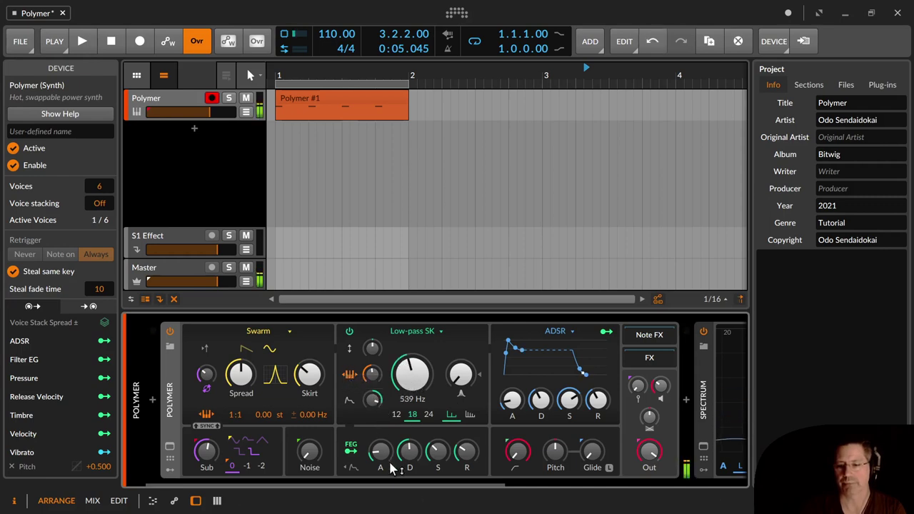
drag(380, 452, 384, 436)
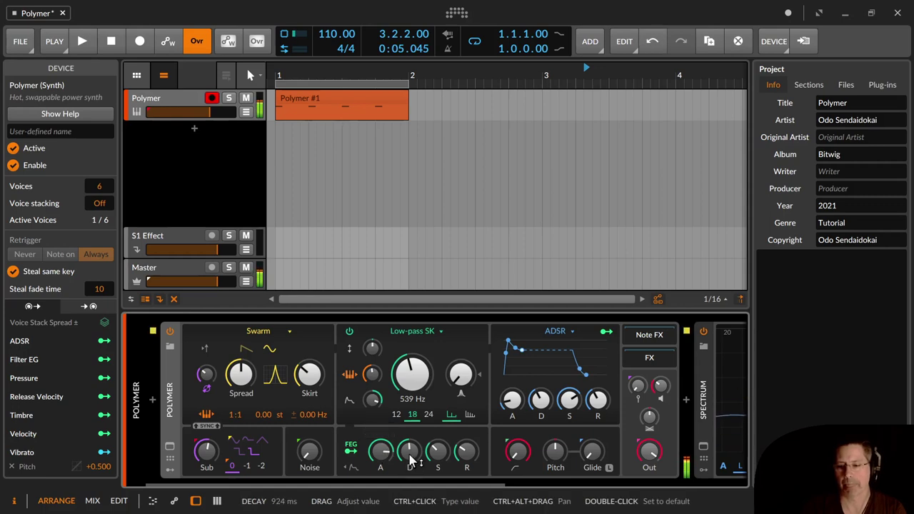
mouse_move(437, 452)
mouse_down()
mouse_move(411, 459)
mouse_move(438, 461)
mouse_up()
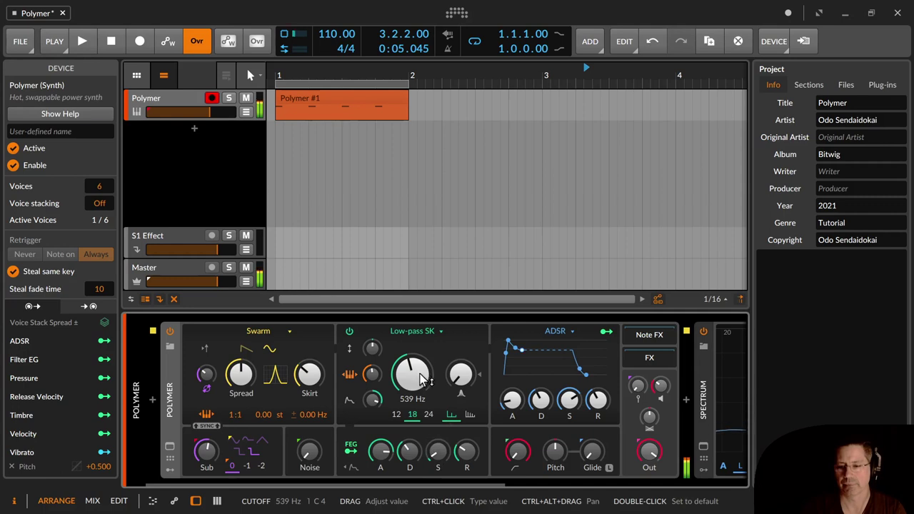
Enter the filter envelope's modulation mapping to view its possible targets, and leave it without mapping anything
click(351, 470)
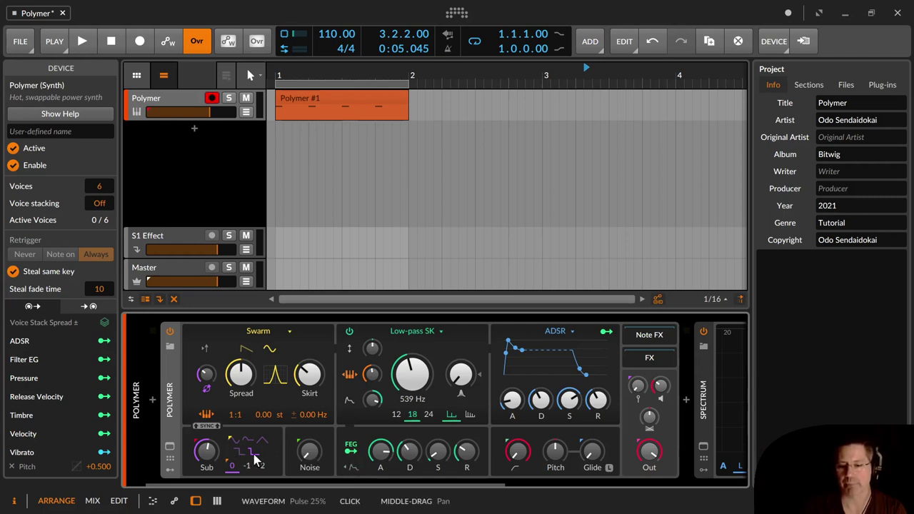
click(355, 470)
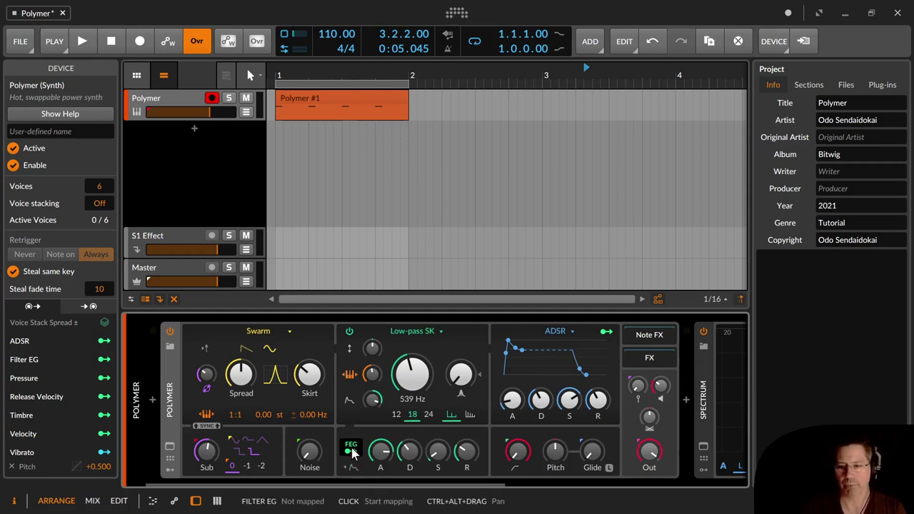
click(353, 453)
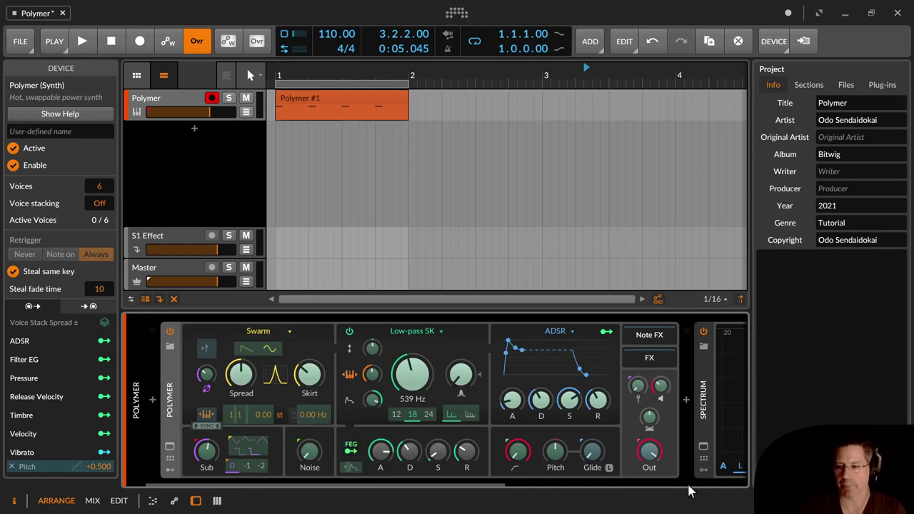
click(353, 451)
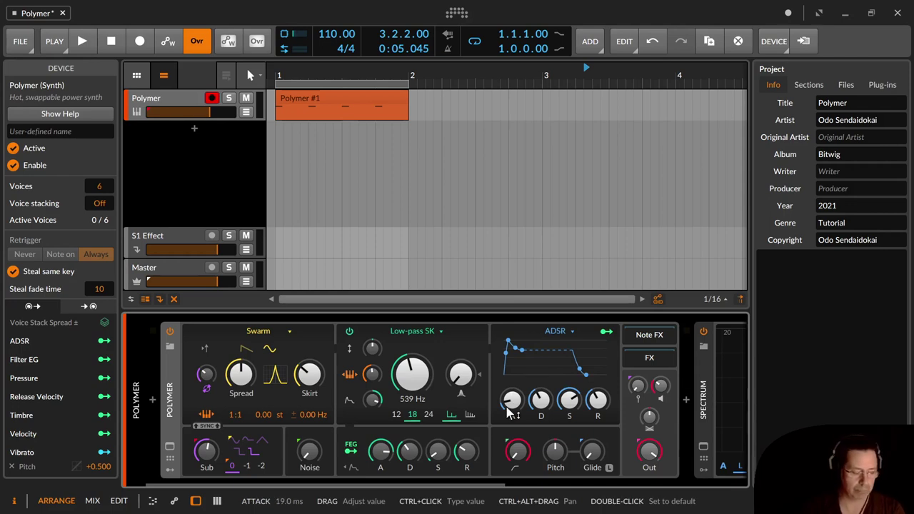
Raise the amp envelope's attack to about 254 ms and its release to about 962 ms
mouse_move(509, 412)
mouse_down()
mouse_move(509, 386)
mouse_move(509, 412)
mouse_up()
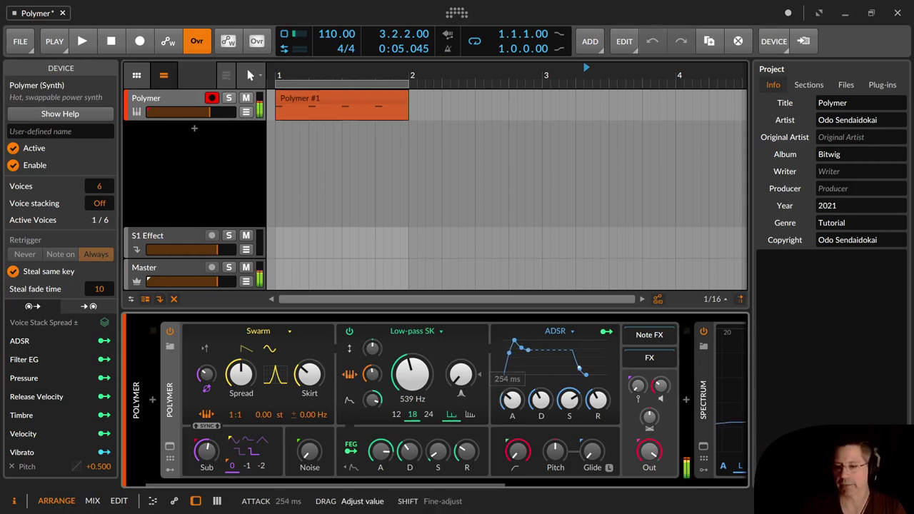
double_click(510, 403)
drag(512, 408, 512, 400)
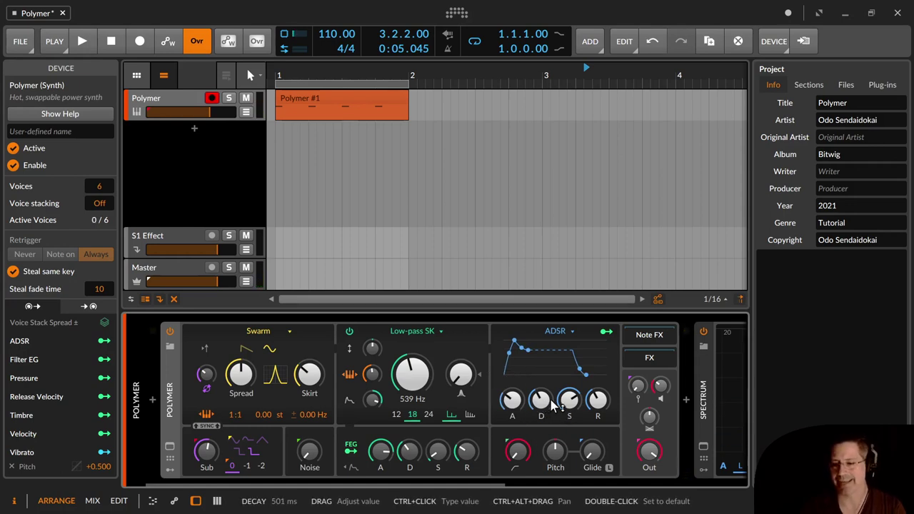
drag(601, 400, 586, 374)
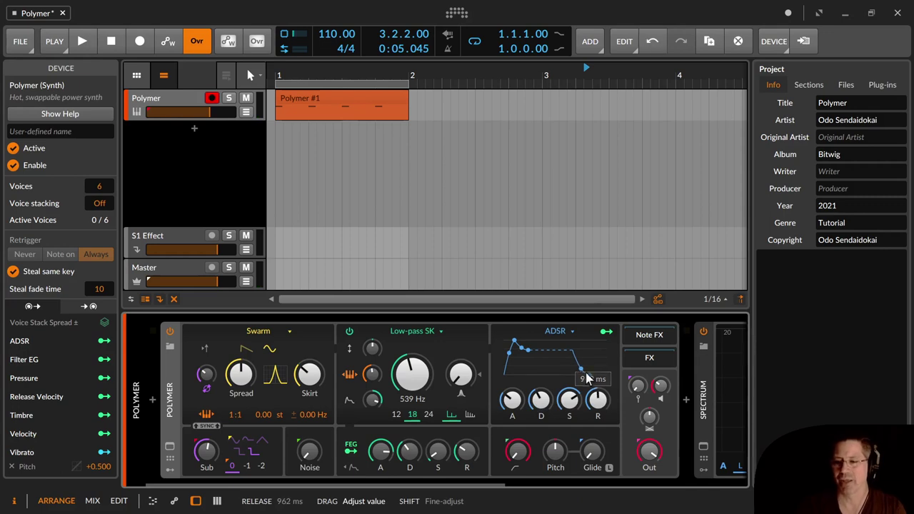
Switch the amp envelope to AD and on to AR, and set the AR release to about 2.30 s
click(557, 331)
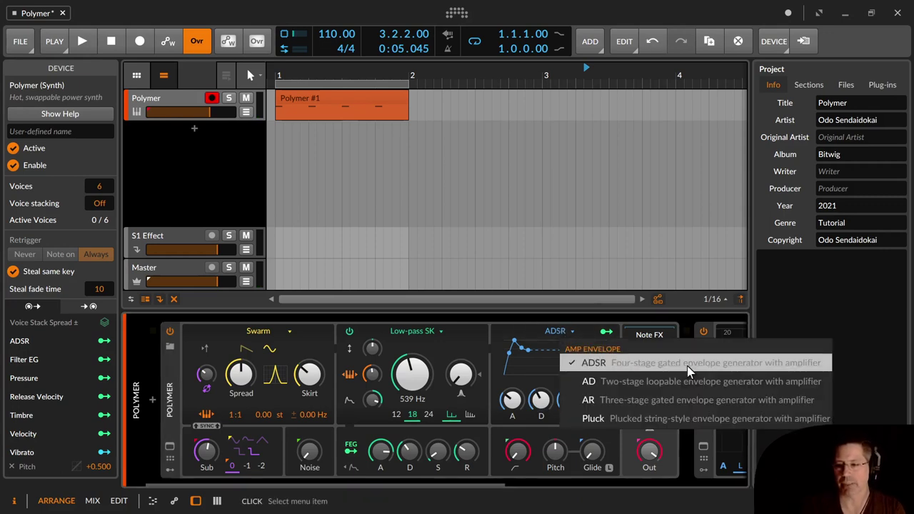
click(690, 384)
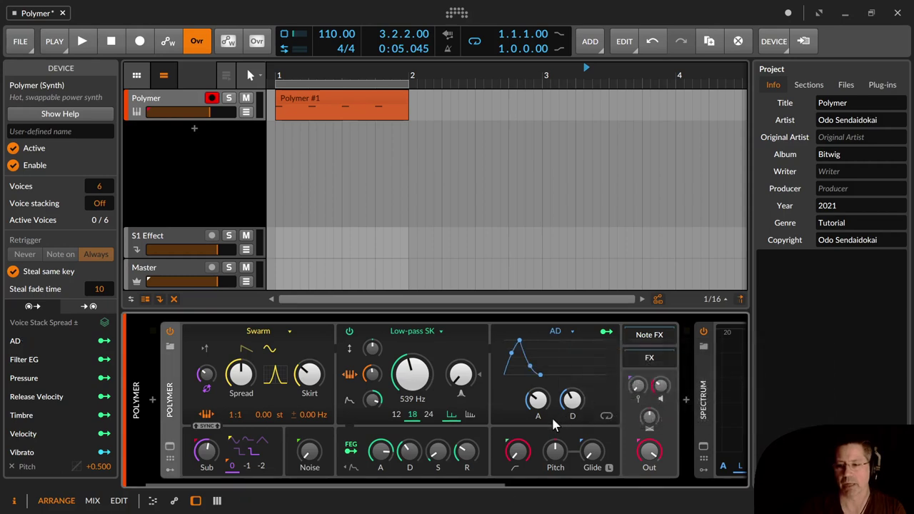
click(572, 332)
click(645, 404)
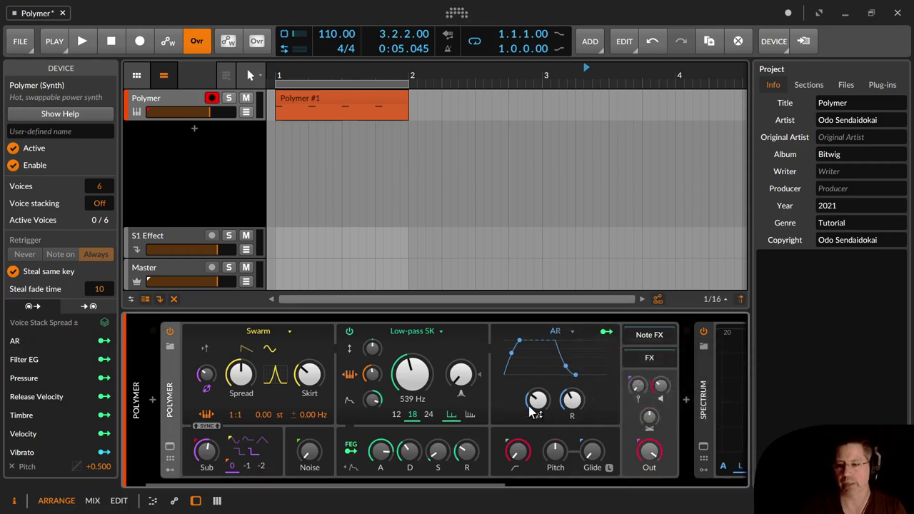
drag(571, 404, 572, 406)
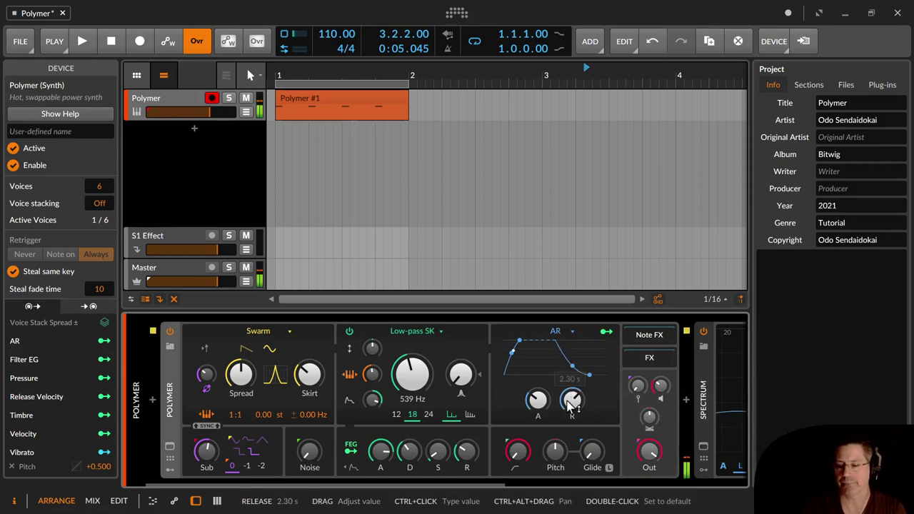
Switch the amp envelope to Pluck, adjust its envelope controls, and shorten its release
click(561, 331)
click(616, 422)
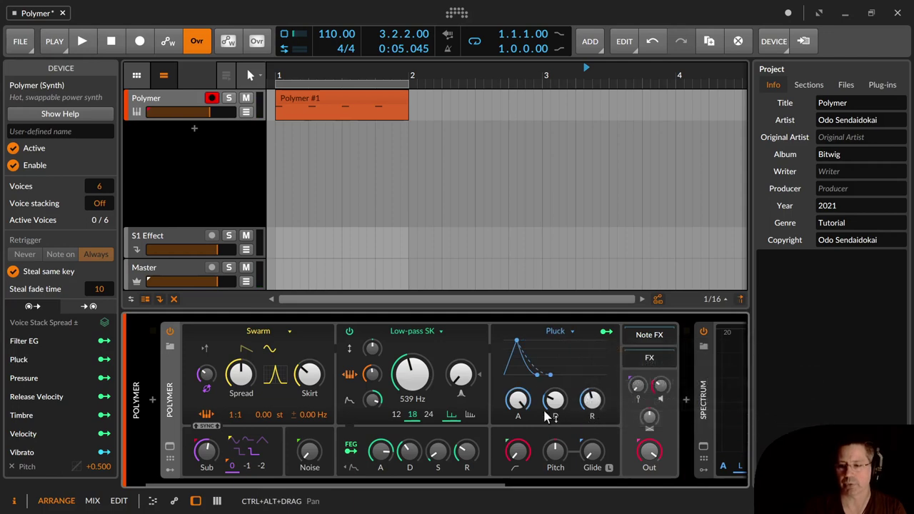
drag(530, 407, 529, 408)
drag(592, 400, 580, 434)
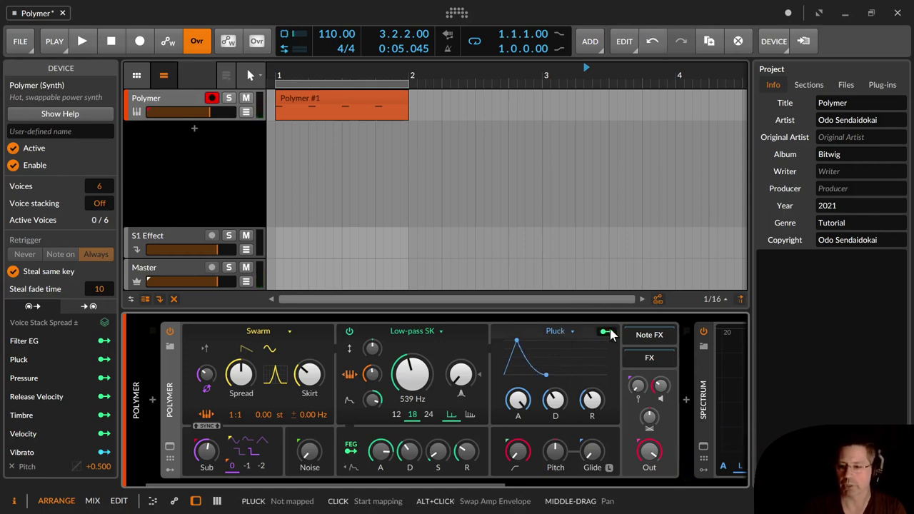
Return the amp envelope to ADSR and view its modulation mapping targets without mapping anything
click(564, 331)
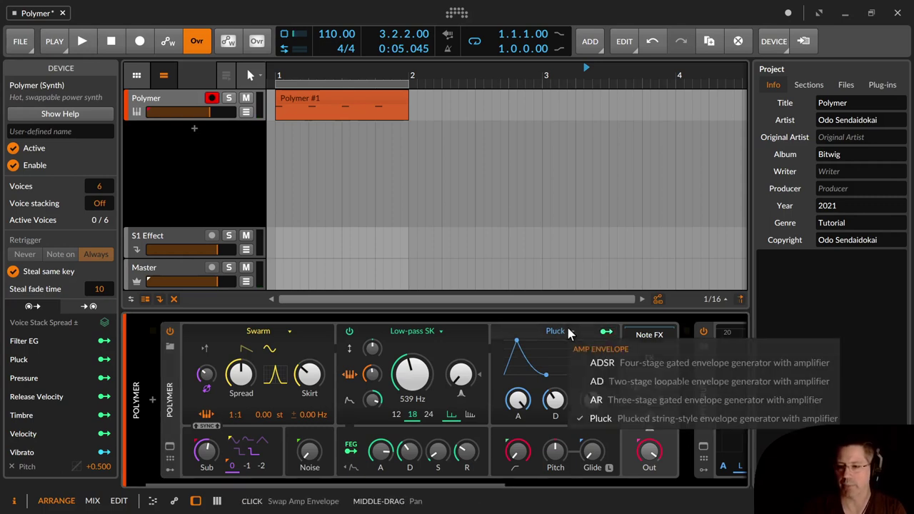
click(601, 365)
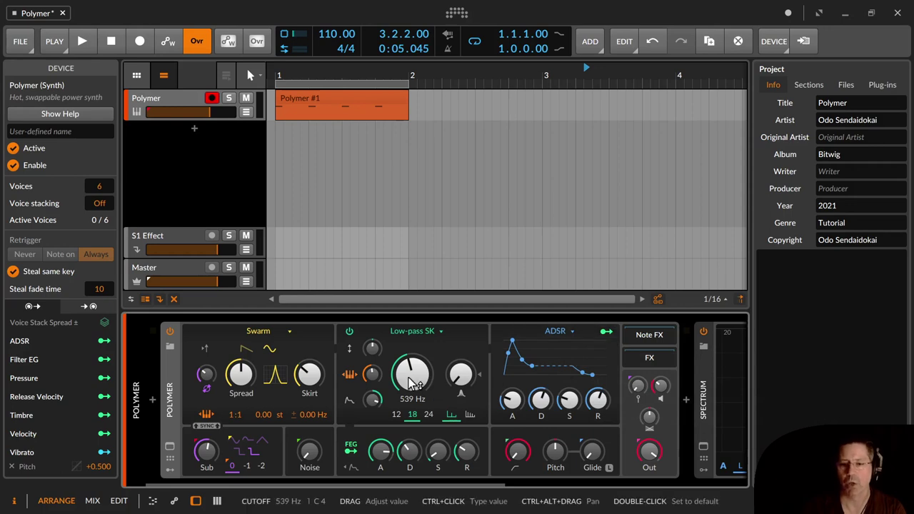
click(611, 331)
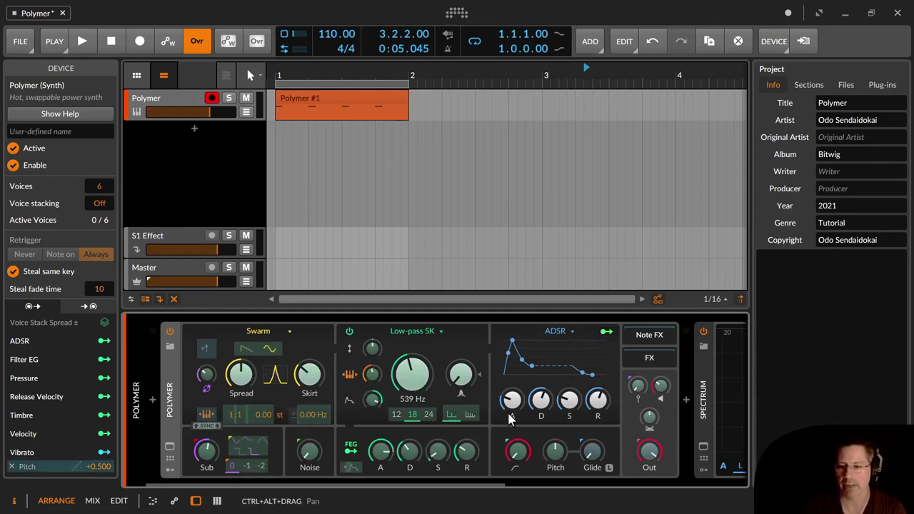
click(609, 334)
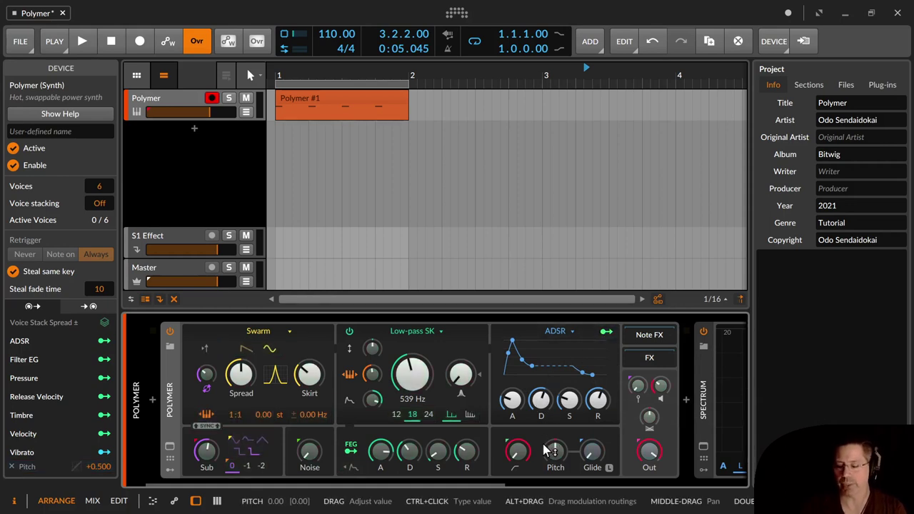
Try out the Pitch control and reset it to 0.00
click(519, 454)
drag(519, 454, 563, 458)
double_click(563, 458)
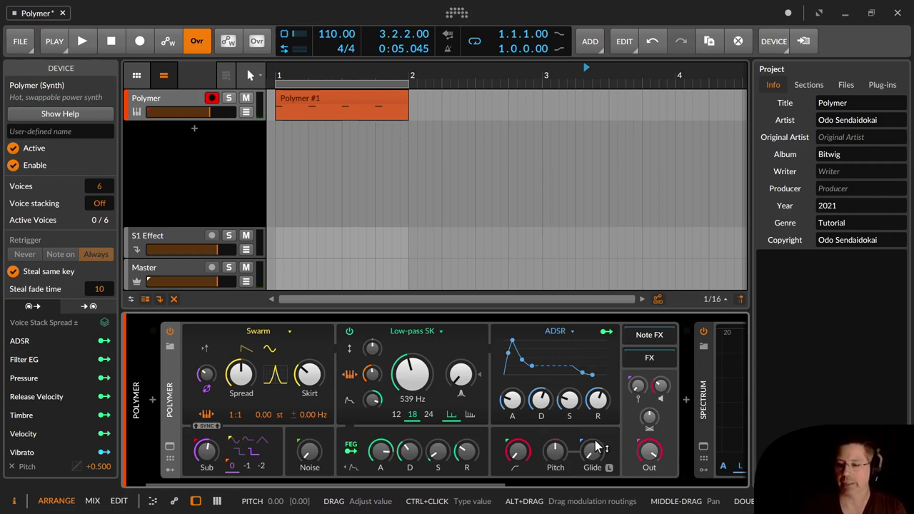
Raise the glide time in stages while notes play, ending at 804 ms
drag(597, 447, 596, 444)
mouse_move(592, 450)
mouse_down()
mouse_move(592, 436)
mouse_move(595, 455)
mouse_up()
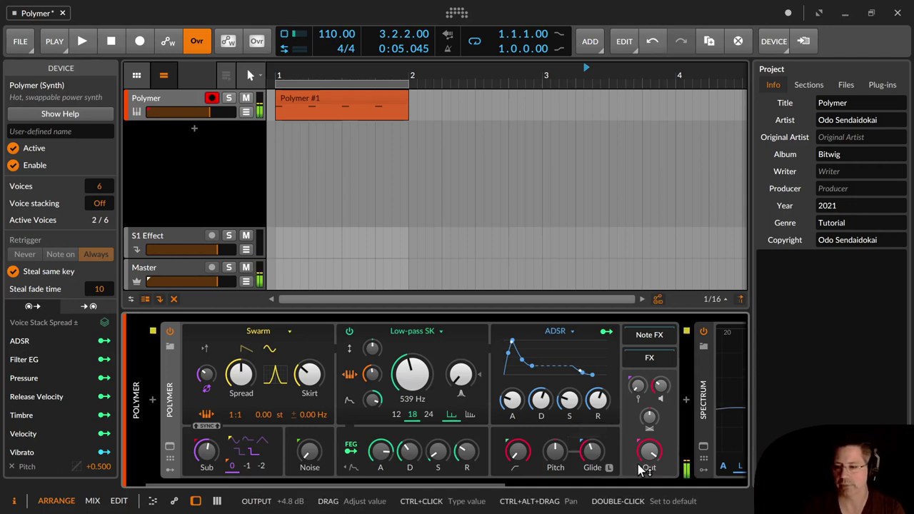
drag(590, 465, 590, 435)
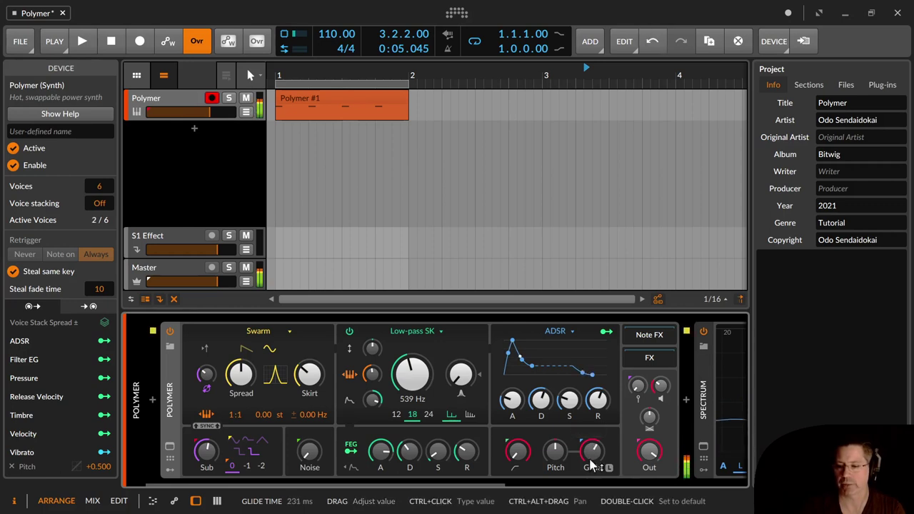
drag(592, 466, 592, 427)
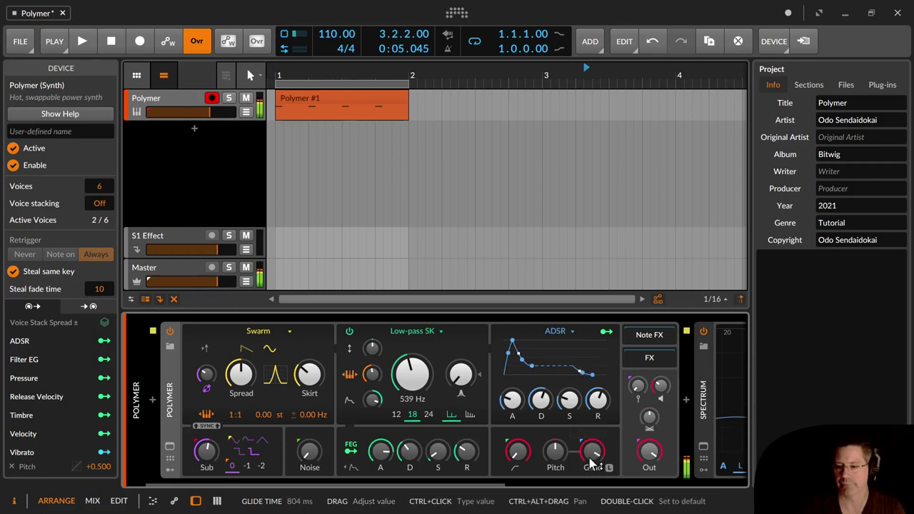
Lower the glide time and turn on Legato Glide
drag(592, 465, 591, 513)
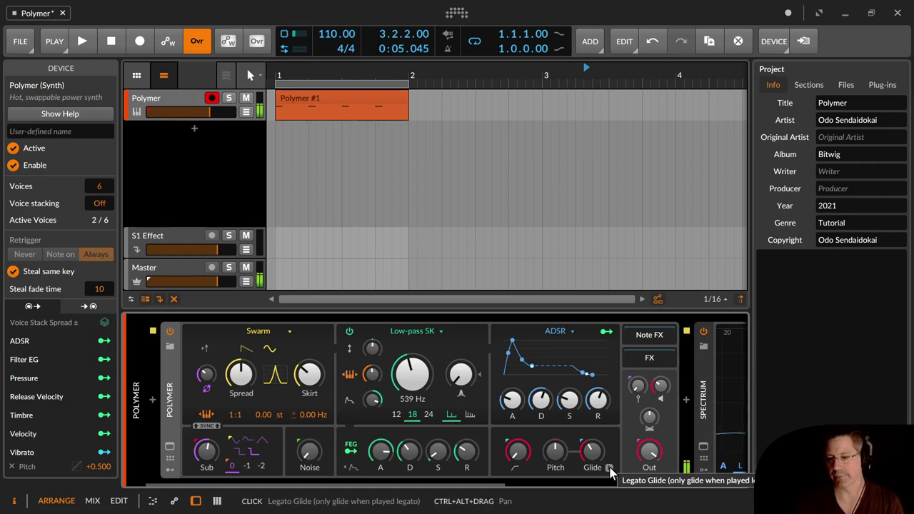
click(608, 467)
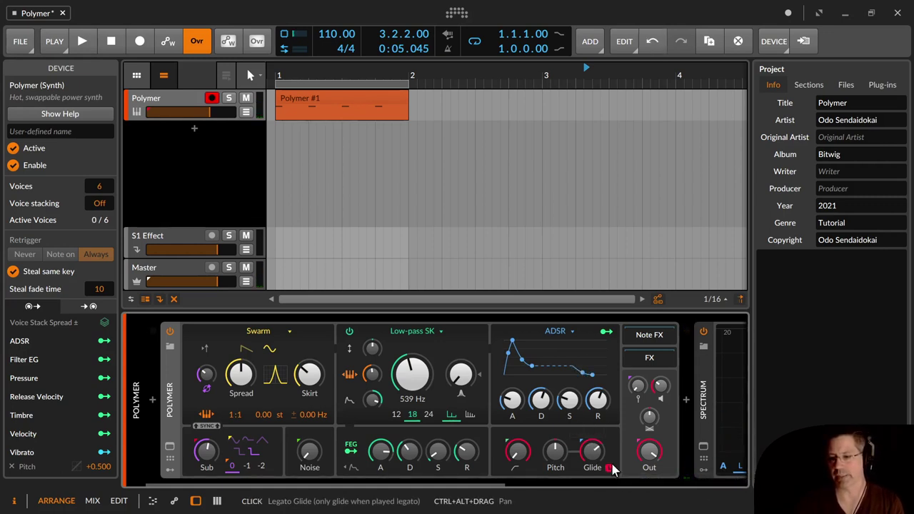
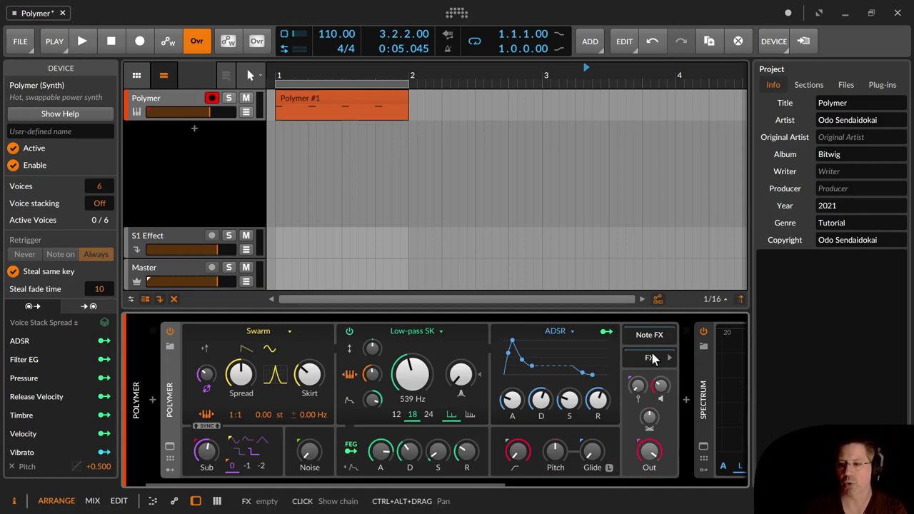
Show the synth's FX chain and hide it again
click(652, 359)
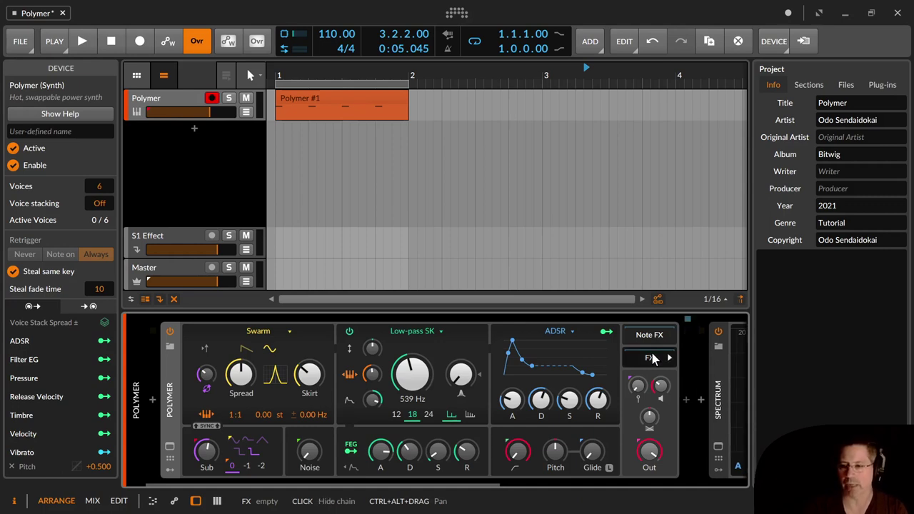
click(652, 358)
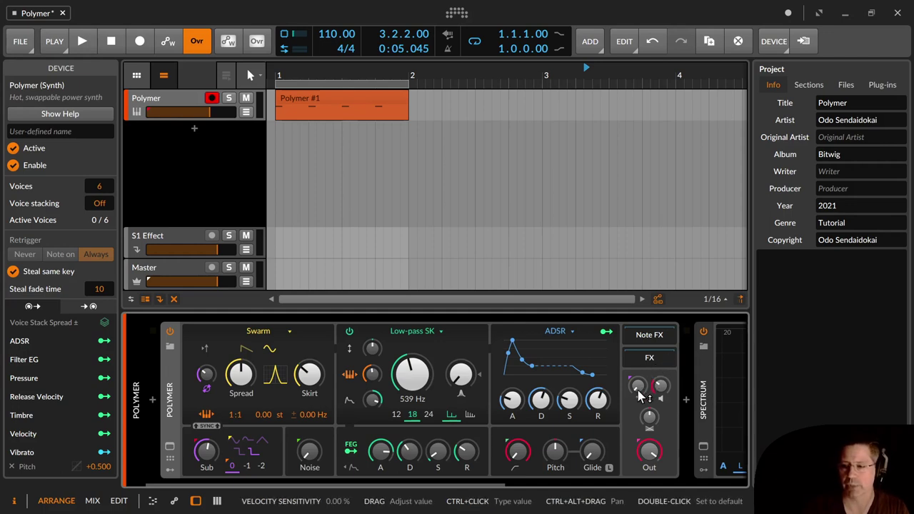
Try velocity sensitivity at 54.7 % and 58.7 %, reset it to 0.00 %, and raise the voice level
drag(639, 391, 641, 393)
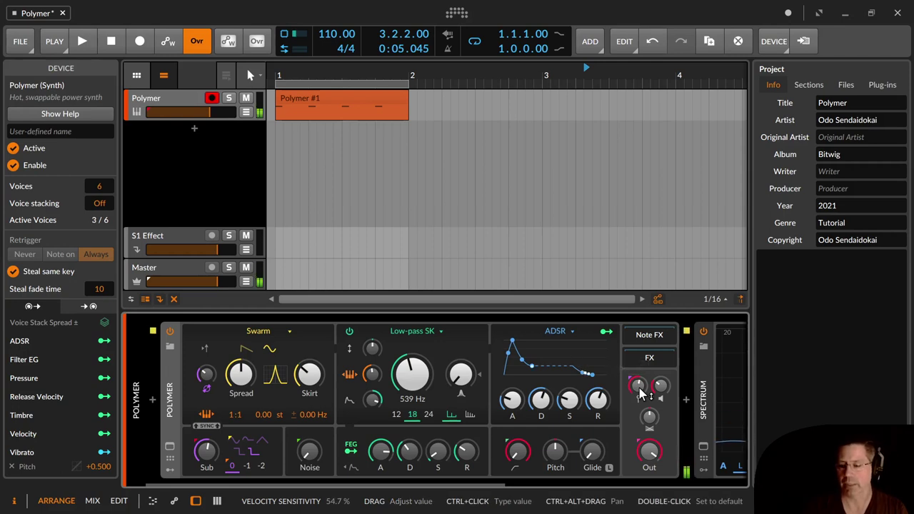
double_click(641, 393)
drag(640, 393, 641, 393)
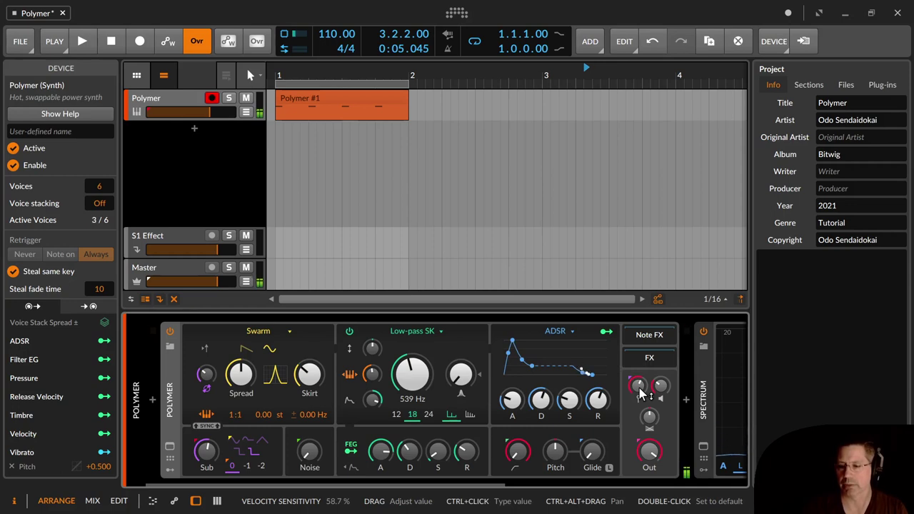
double_click(640, 389)
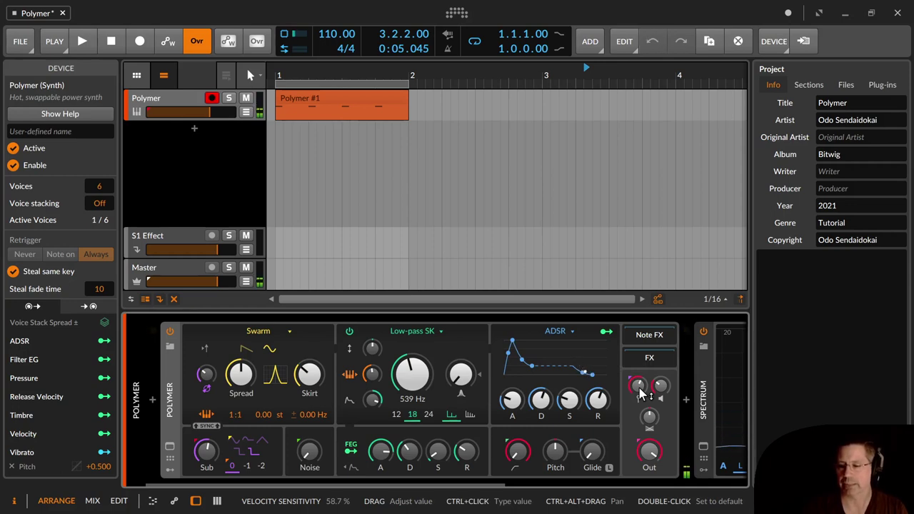
mouse_move(658, 391)
mouse_down()
mouse_move(658, 373)
mouse_move(658, 400)
mouse_move(663, 387)
mouse_up()
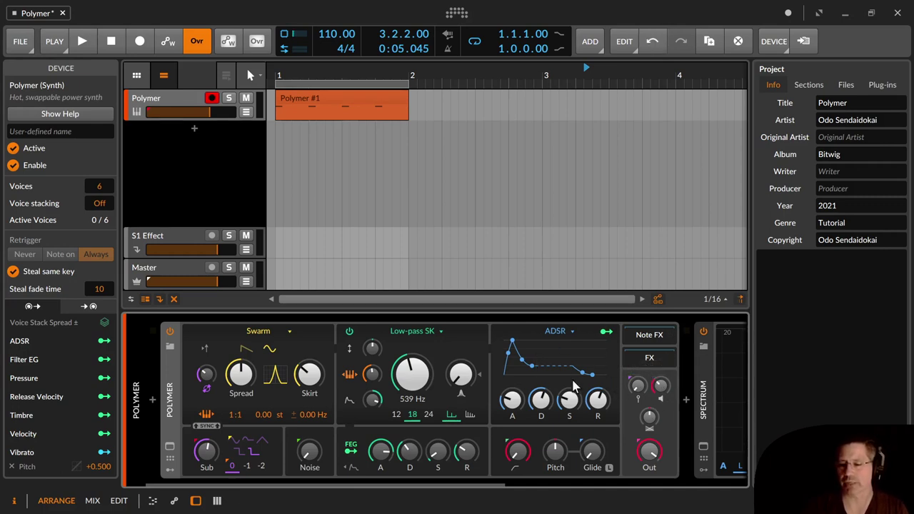
drag(653, 394, 649, 471)
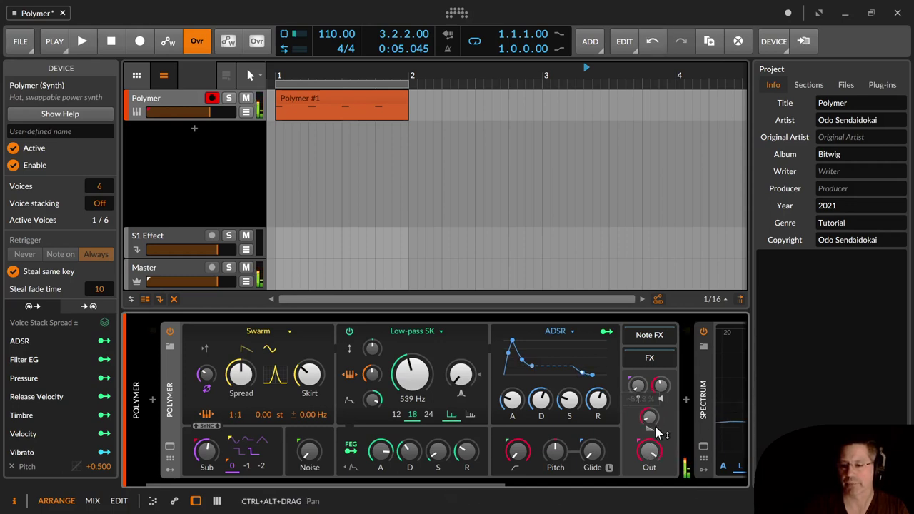
Sweep the pan to -100 %, reset it to center, and lower the output level slightly
drag(638, 386, 638, 386)
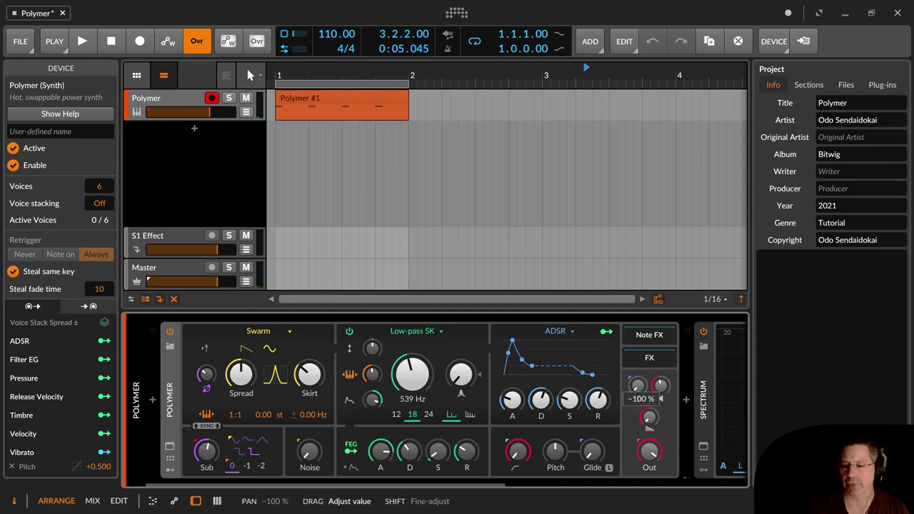
drag(650, 423, 649, 380)
double_click(652, 423)
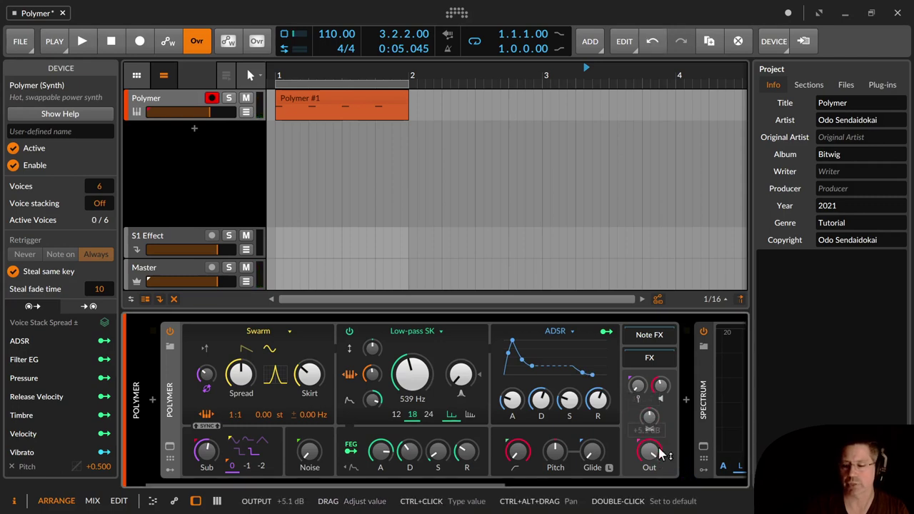
drag(650, 451, 652, 468)
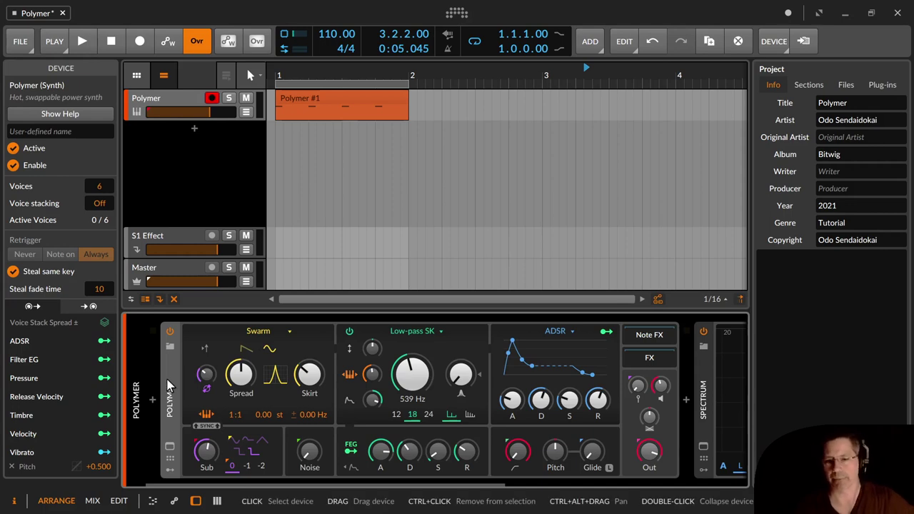
Display Polymer's underlying grid patch and swap the oscillator to Sawtooth, ending on Wavetable
click(171, 449)
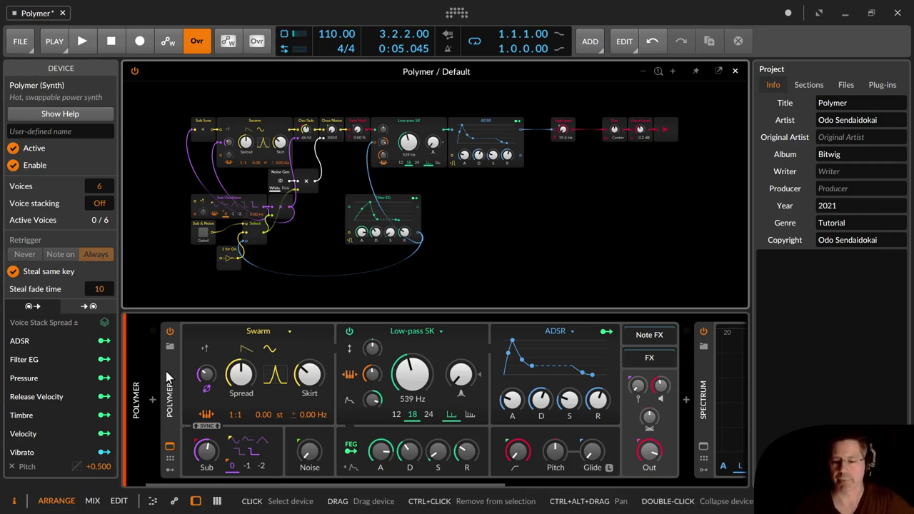
click(254, 333)
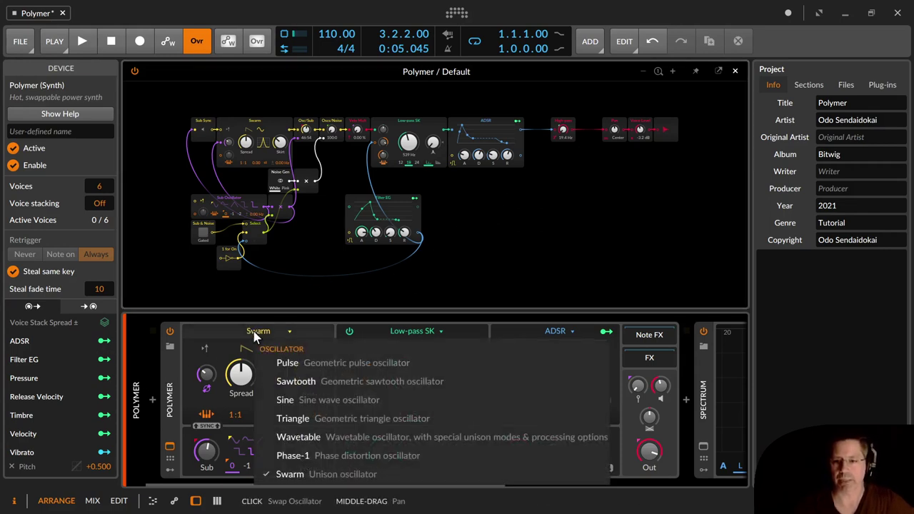
click(309, 386)
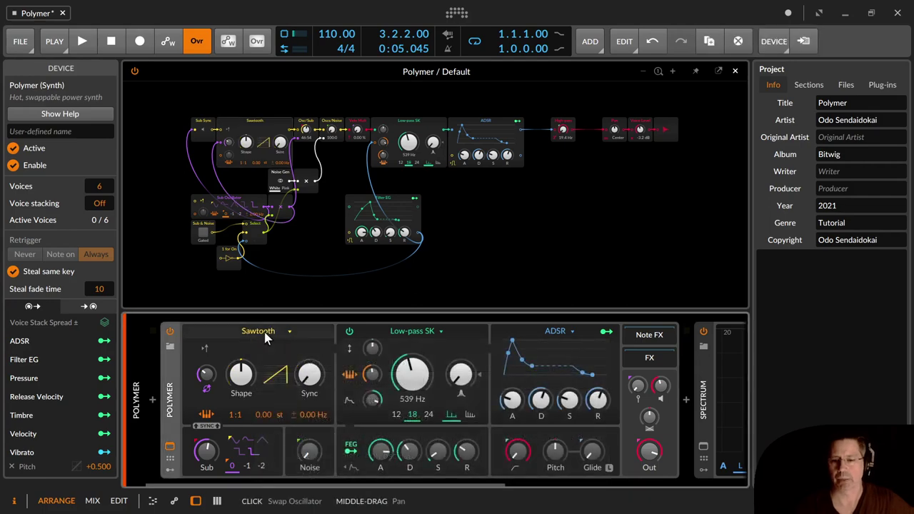
click(264, 332)
click(309, 434)
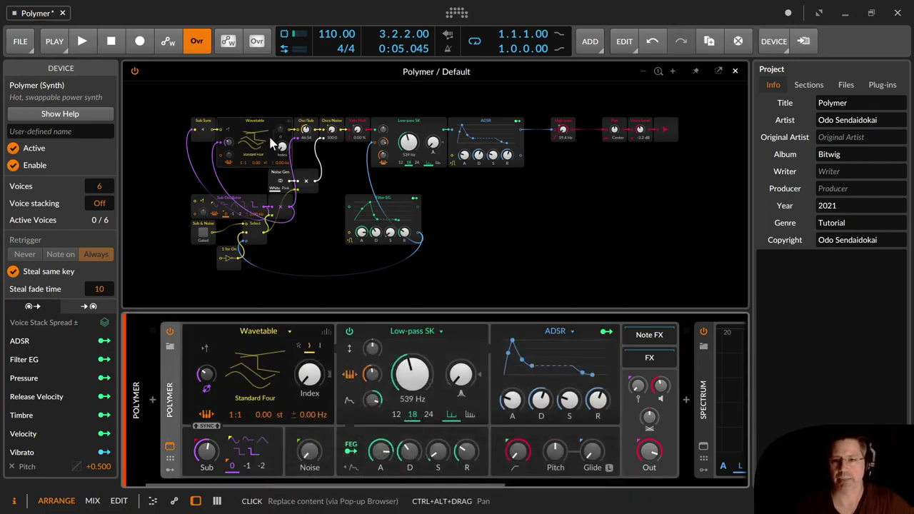
Switch the amp envelope to AR and return it to ADSR
click(572, 333)
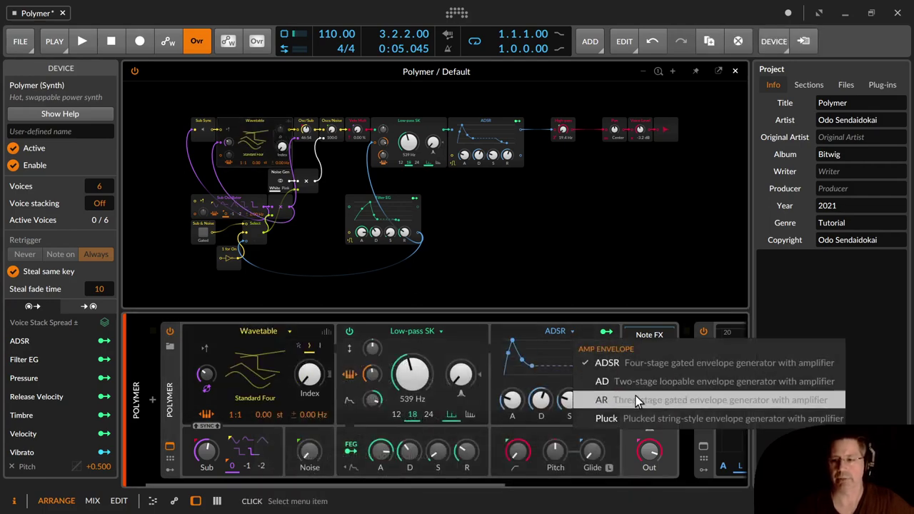
click(636, 396)
click(555, 331)
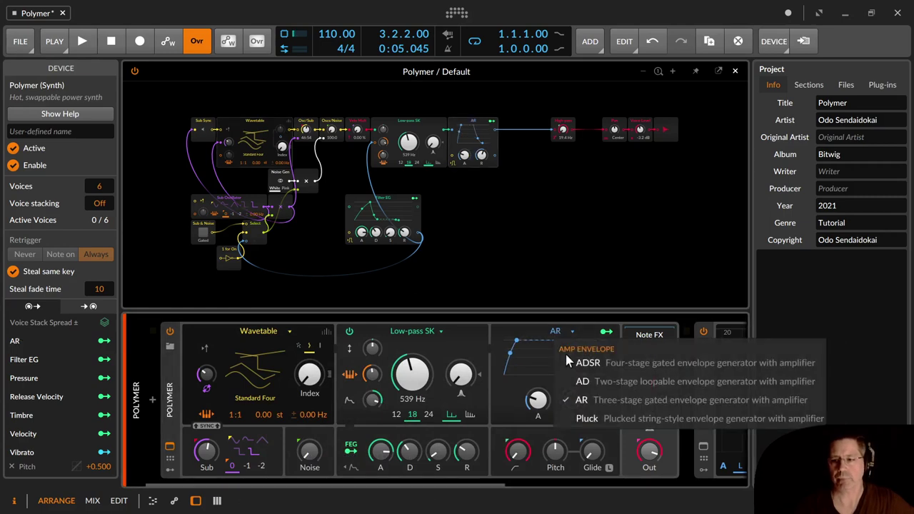
click(593, 311)
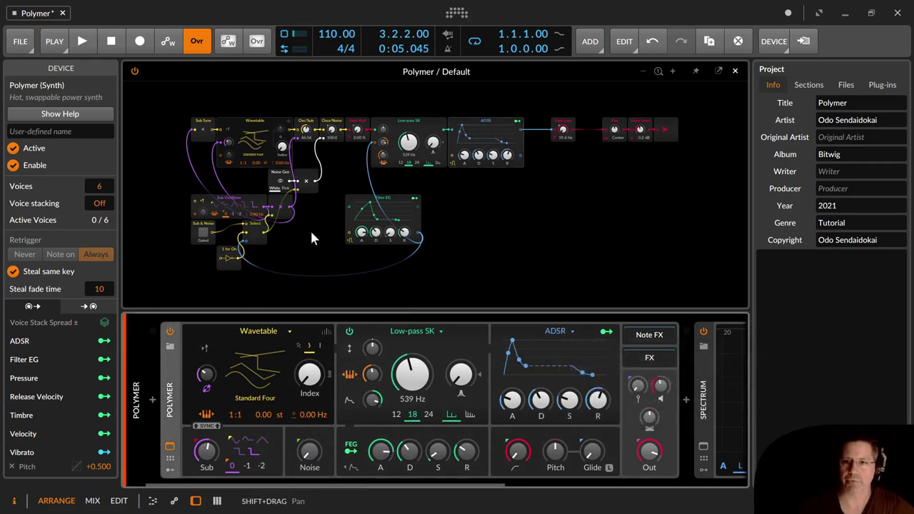
Convert the Polymer device to a Poly Grid and open its patch in the grid editor
right_click(173, 371)
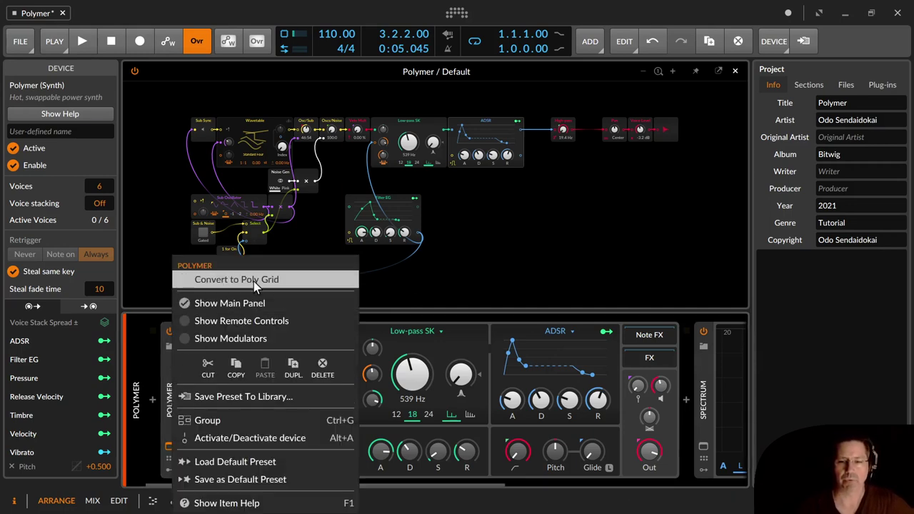
click(275, 283)
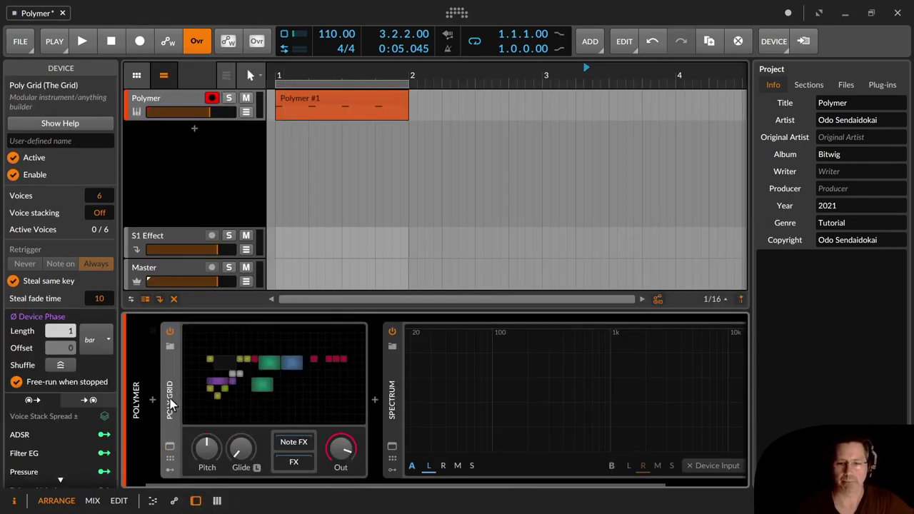
click(266, 374)
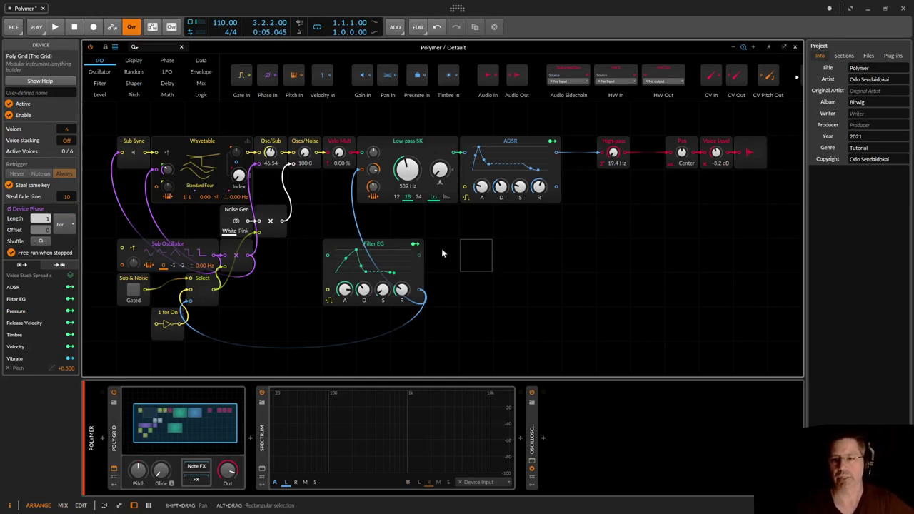
Add an Audio Sidechain module below the ADSR module and disconnect the cable between ADSR and High-pass
mouse_move(468, 243)
mouse_down()
mouse_move(526, 249)
mouse_move(472, 235)
mouse_up()
click(429, 135)
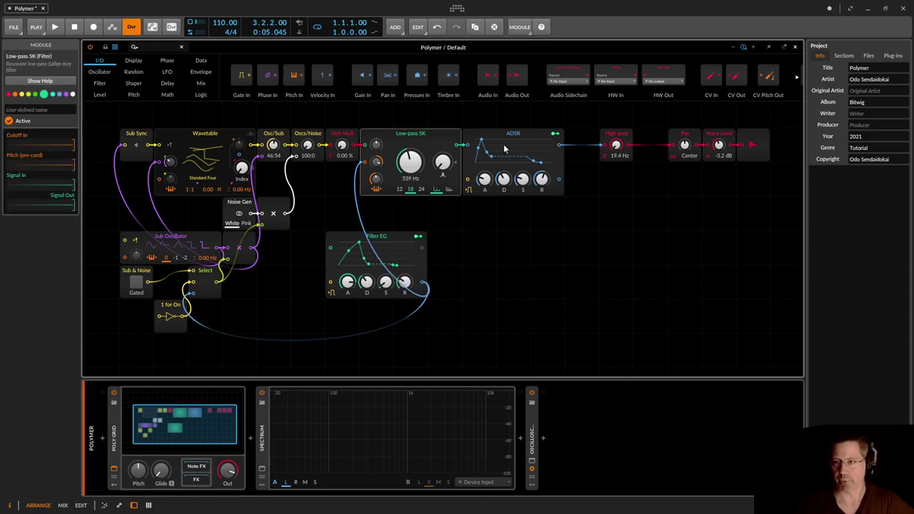
drag(568, 77, 514, 236)
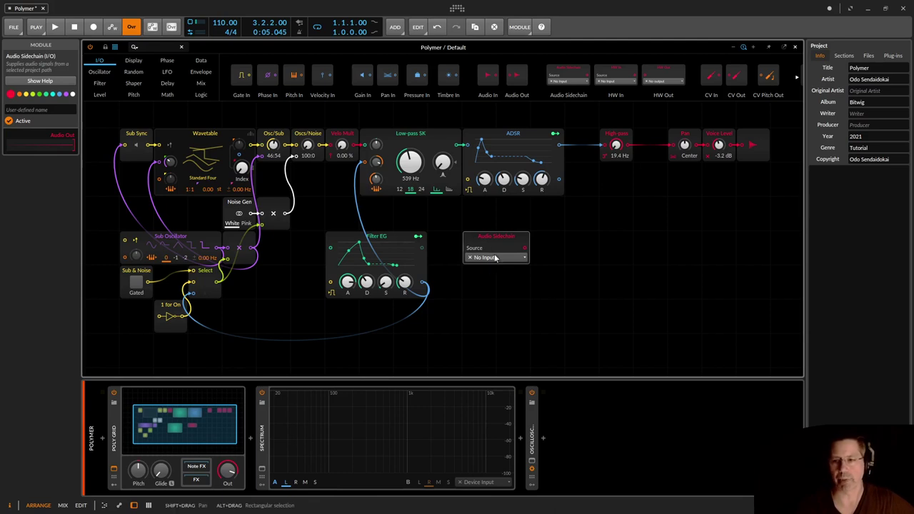
drag(495, 258, 513, 234)
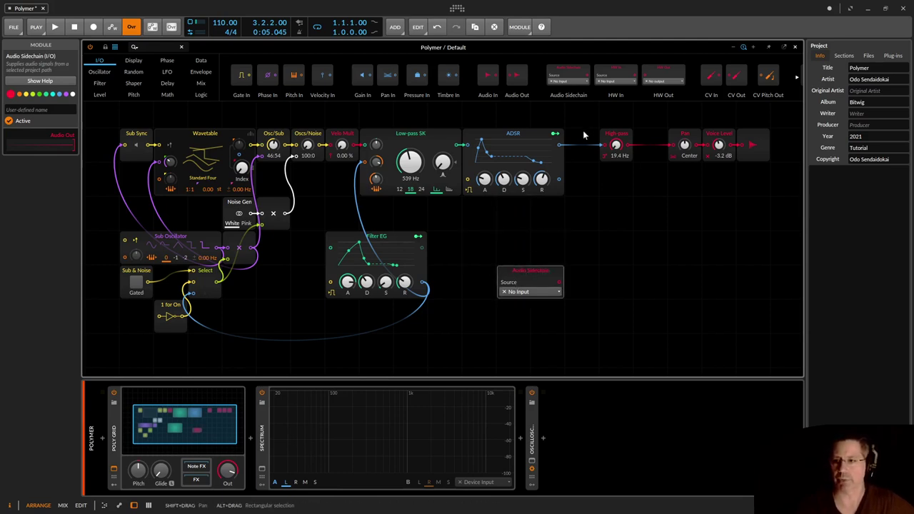
drag(601, 145, 473, 256)
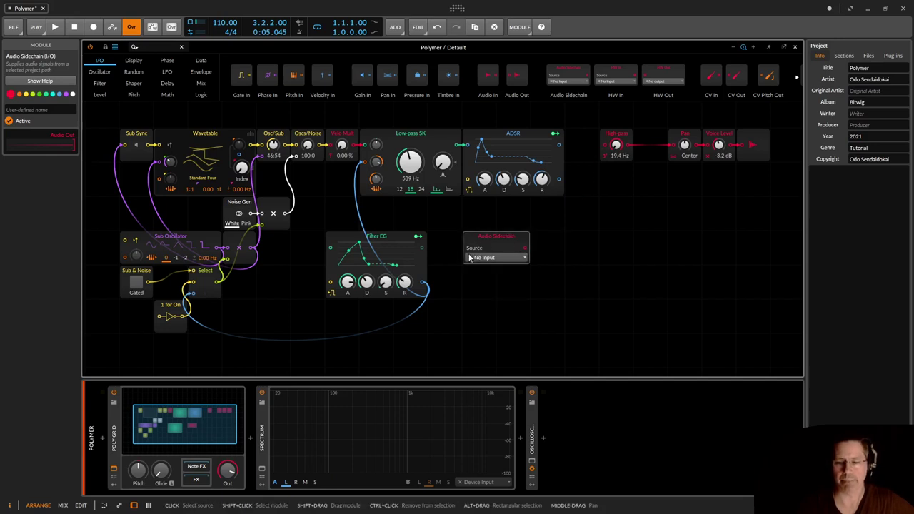
View the Poly Grid device's conversion options, including Convert to FX Grid, without choosing one
click(114, 416)
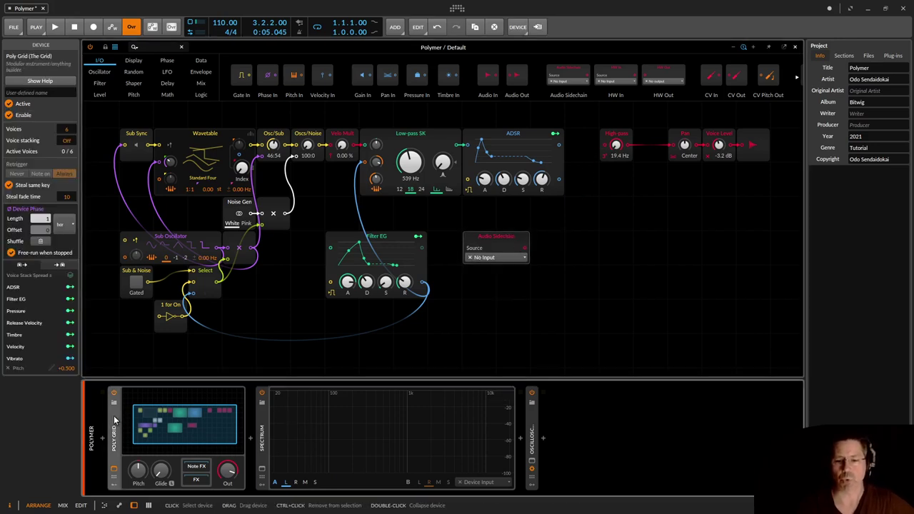
right_click(114, 416)
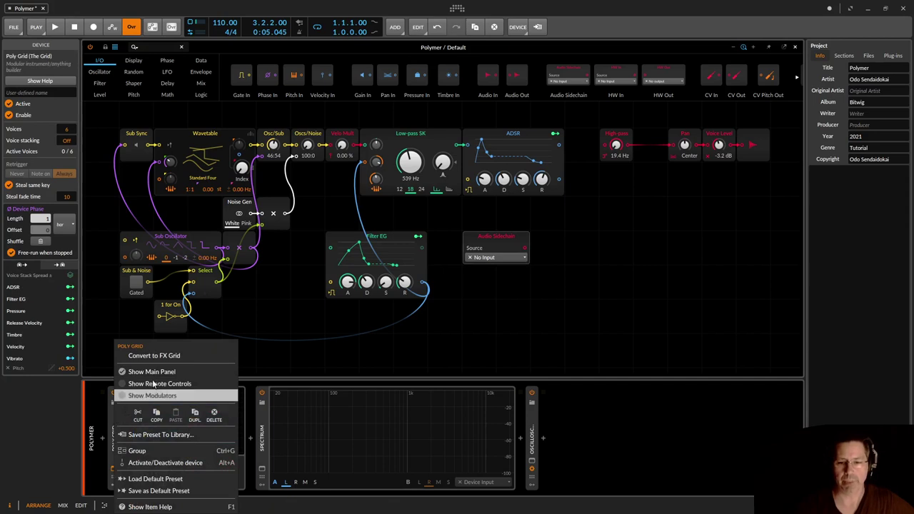
click(580, 307)
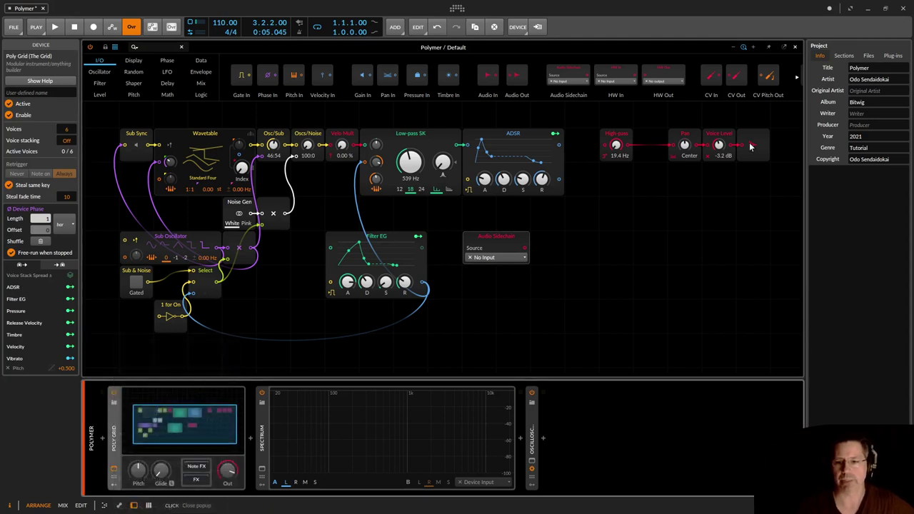
Close the grid editor and replace the Poly Grid with a new default Polymer ahead of Spectrum
click(795, 47)
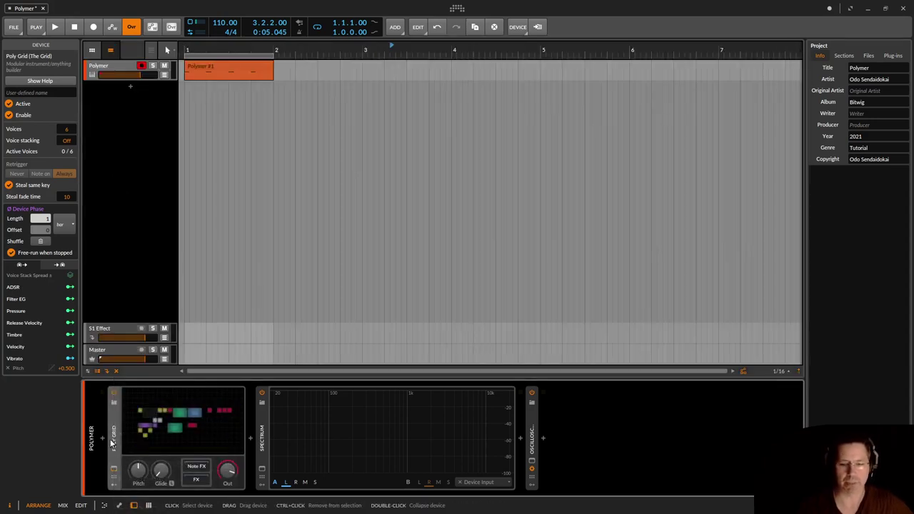
key(Delete)
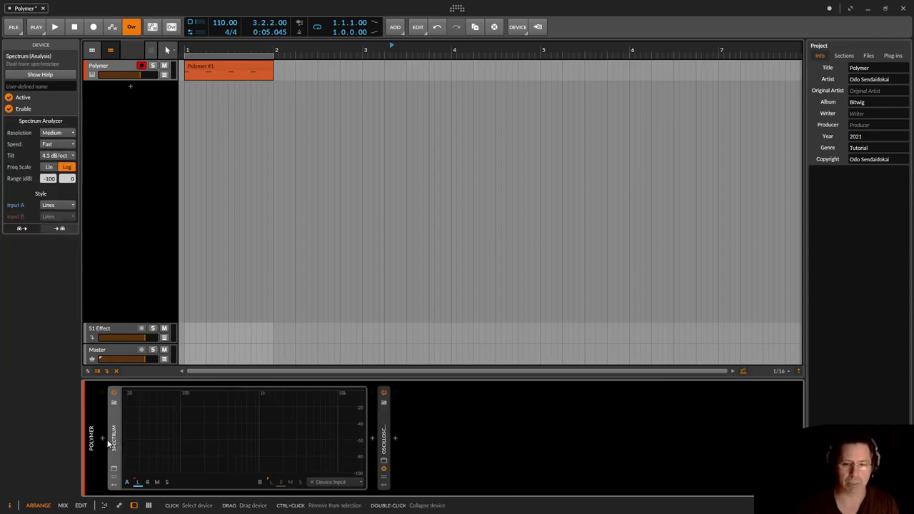
click(104, 439)
scroll(433, 287, down, 2)
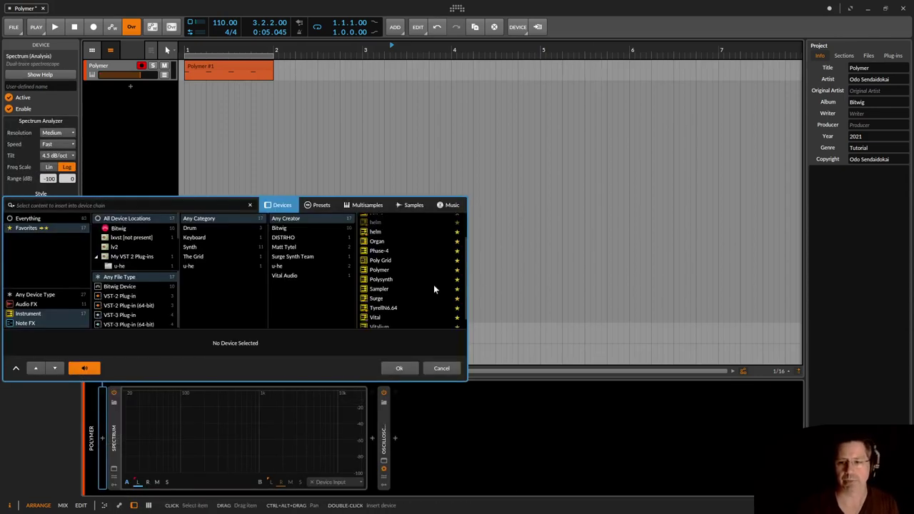
click(397, 270)
click(399, 367)
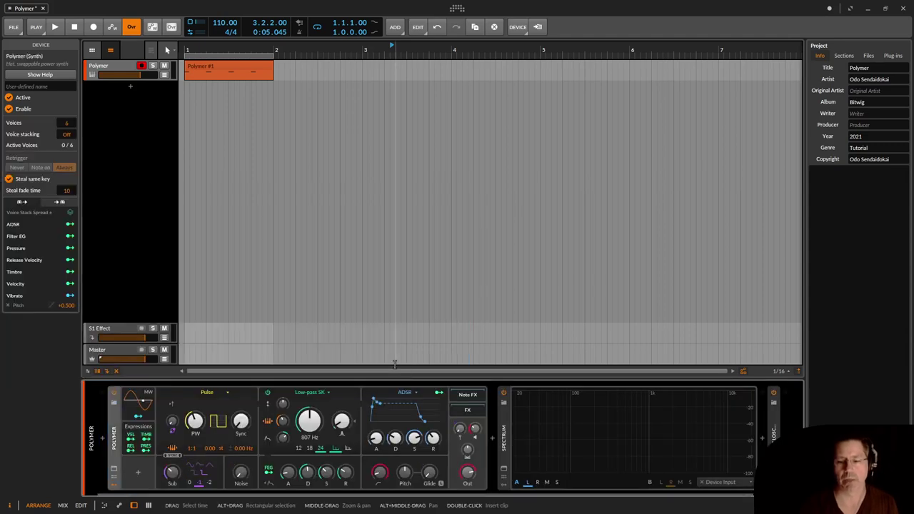